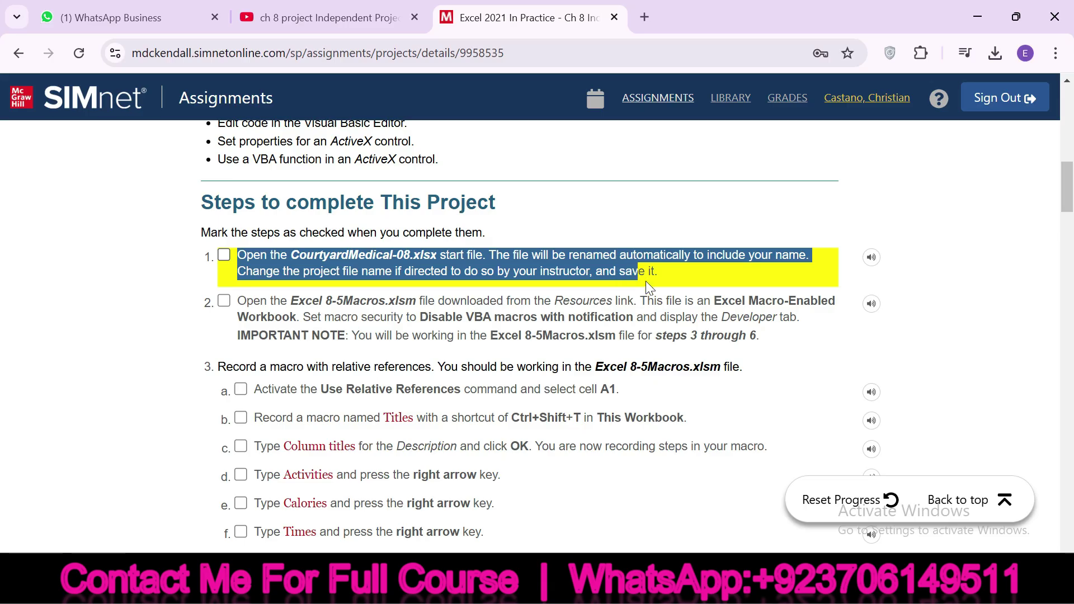
Check the CourtyardMedical-08 workbook, mark step 1 complete in the SIMnet checklist, and highlight the step 2 instructions.
key("alt+Tab")
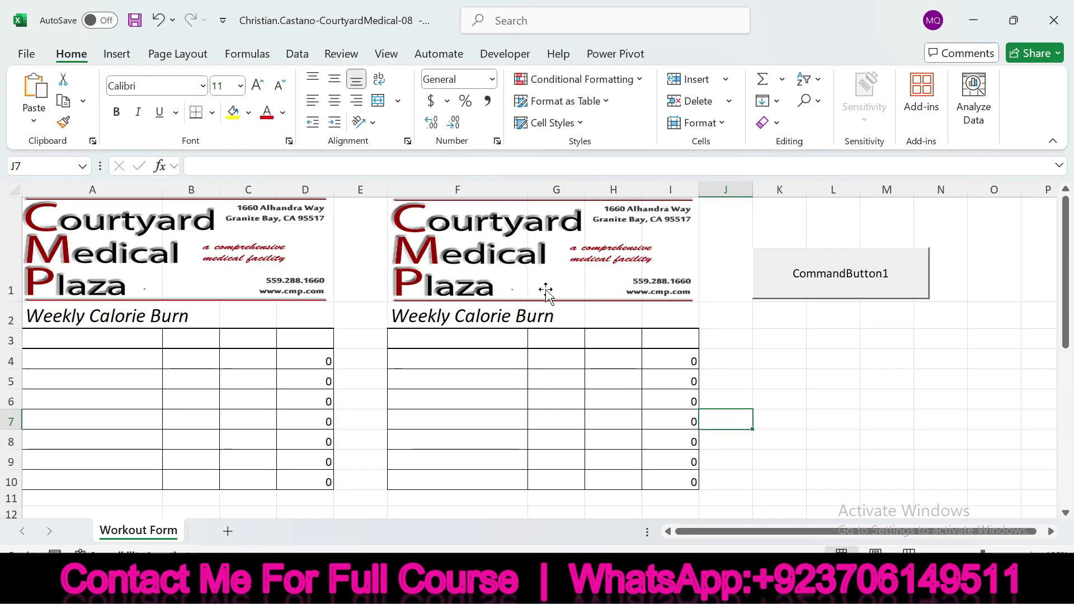
key("alt+Tab")
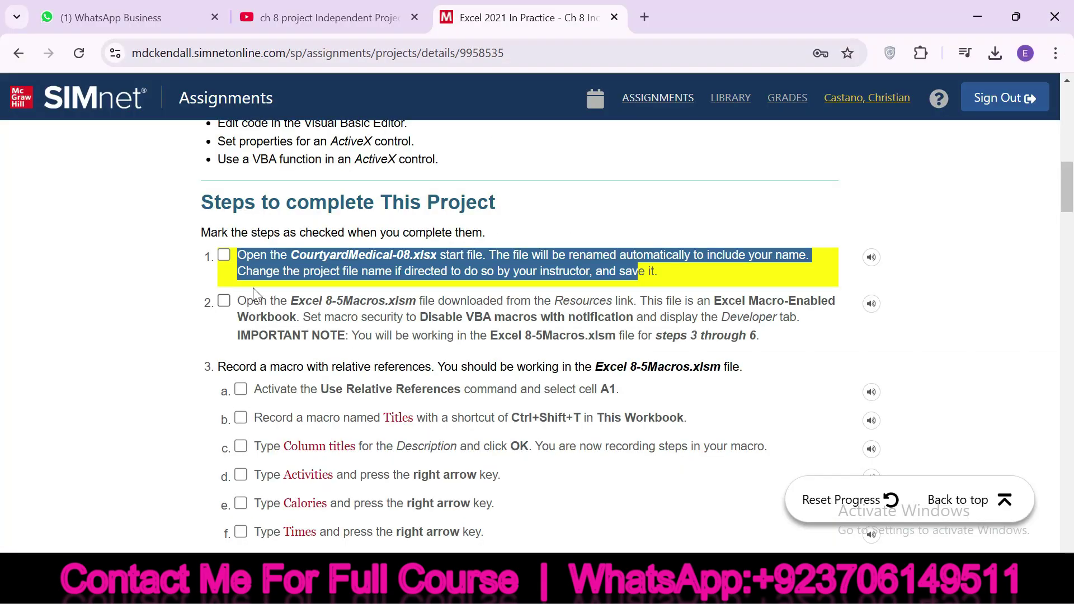
left_click(223, 255)
left_click_drag(247, 300, 756, 342)
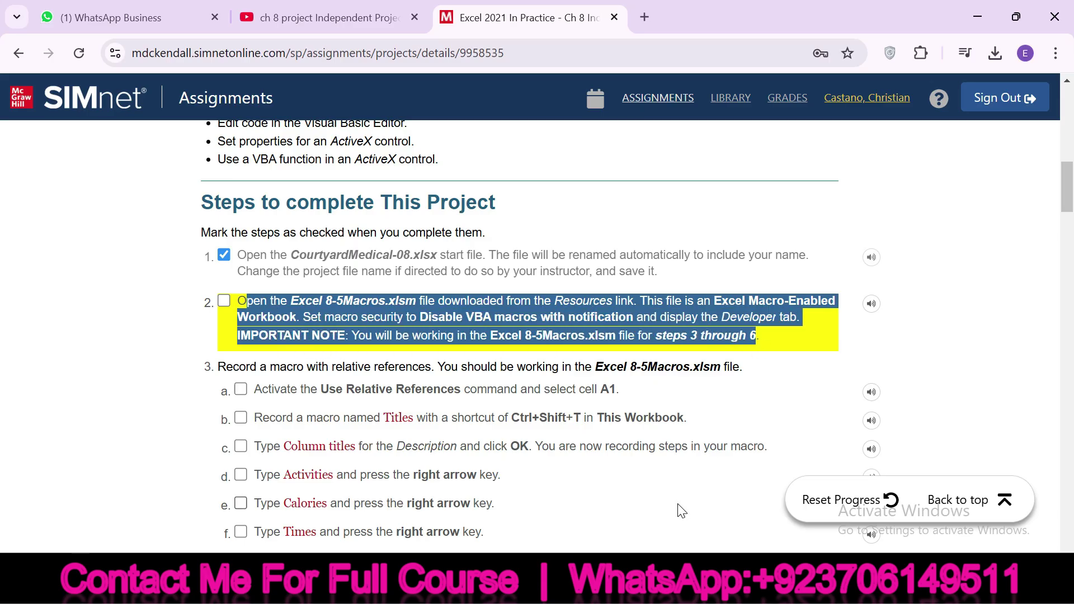
Open the Excel8-5Macros workbook from the Jafir folder and mark step 2 complete in the SIMnet checklist.
left_click(560, 588)
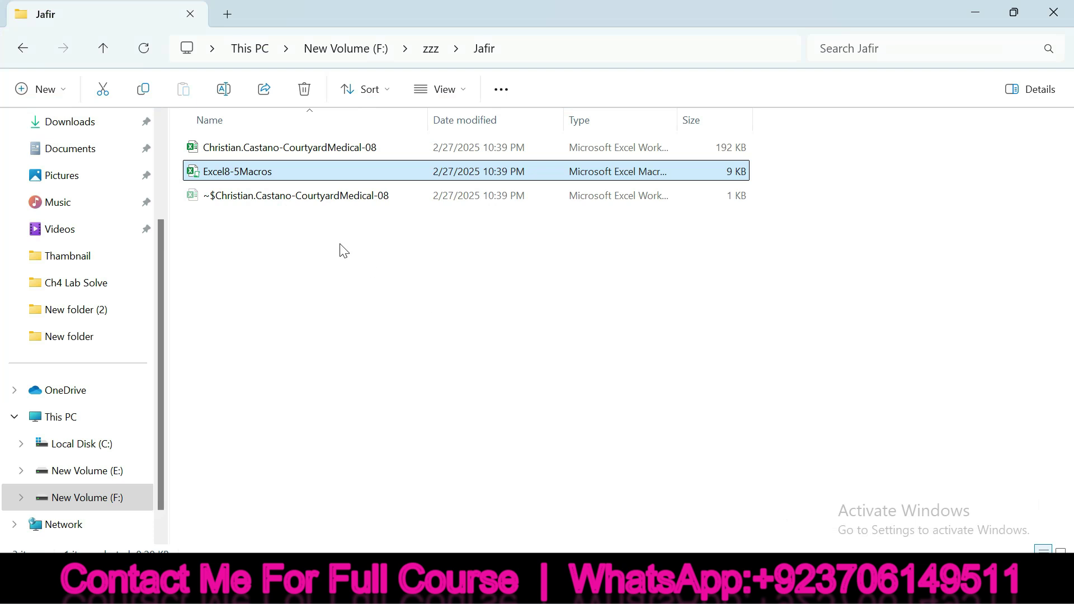
left_click(323, 172)
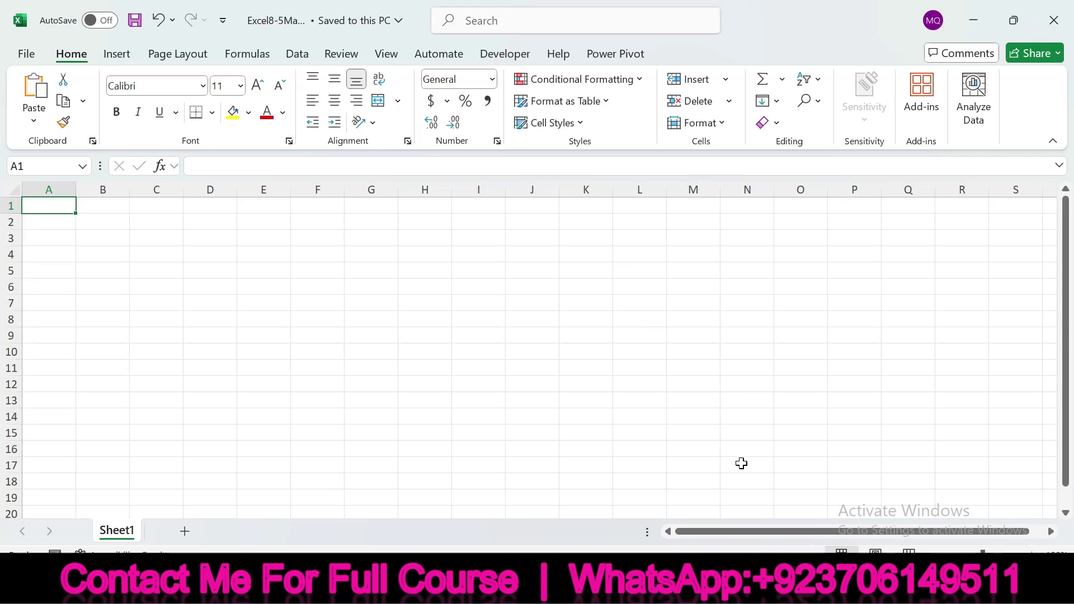
key("alt+Tab")
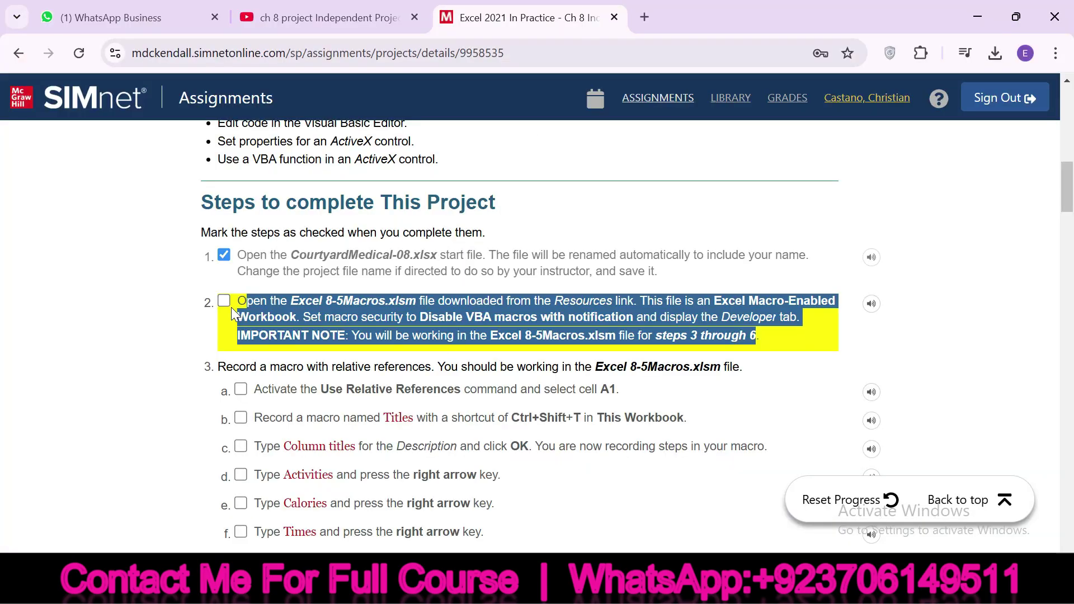
left_click(224, 300)
Highlight the step 3a instructions, switch to the Excel8-5Macros workbook, select cell A1 and turn on Use Relative References.
left_click_drag(218, 367, 739, 368)
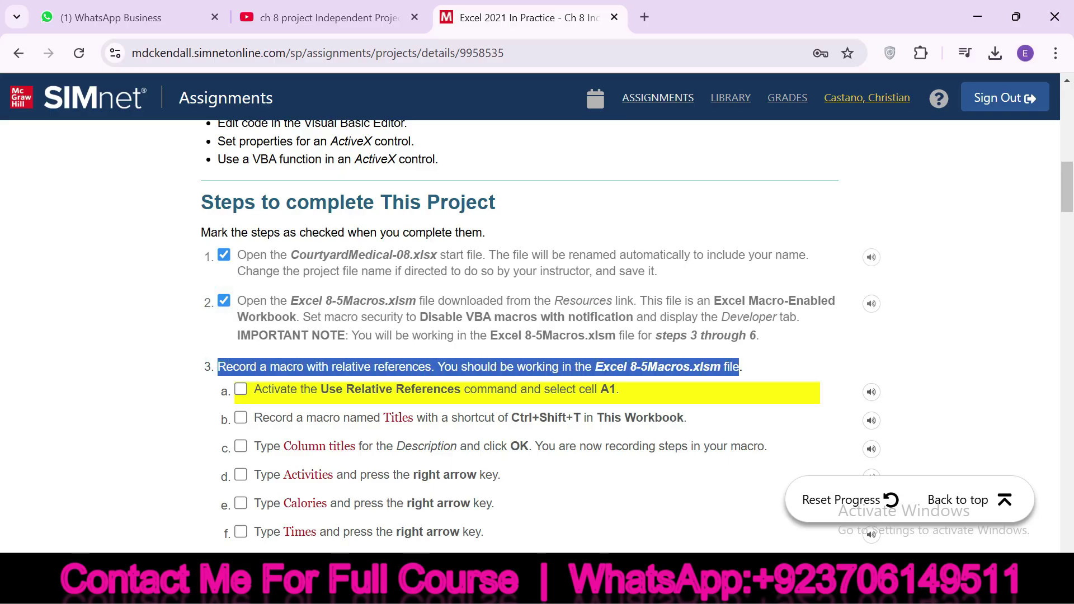
left_click_drag(255, 390, 443, 387)
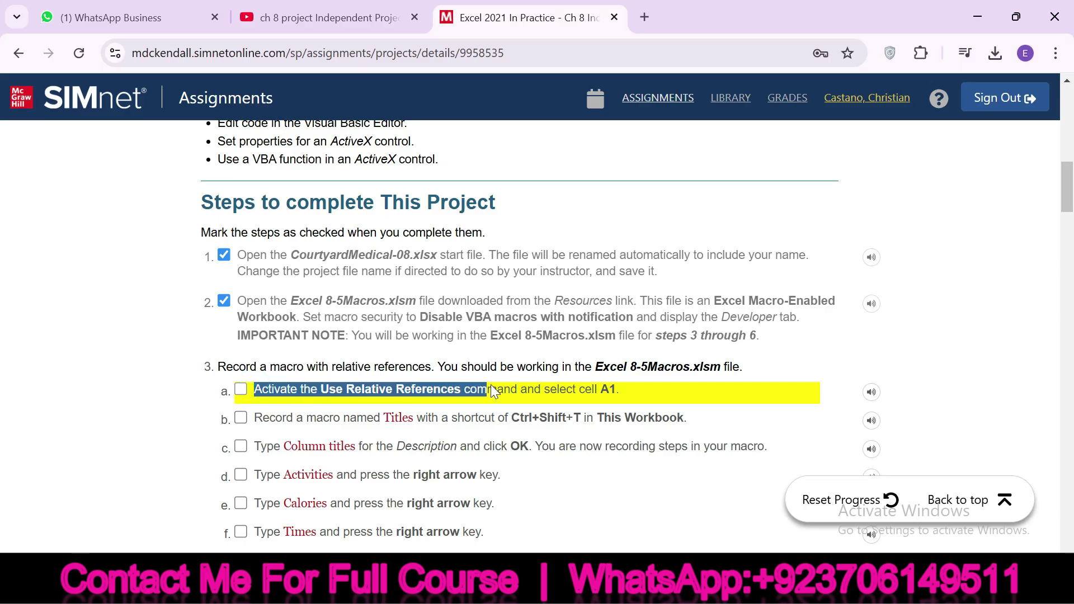
left_click_drag(615, 389, 621, 392)
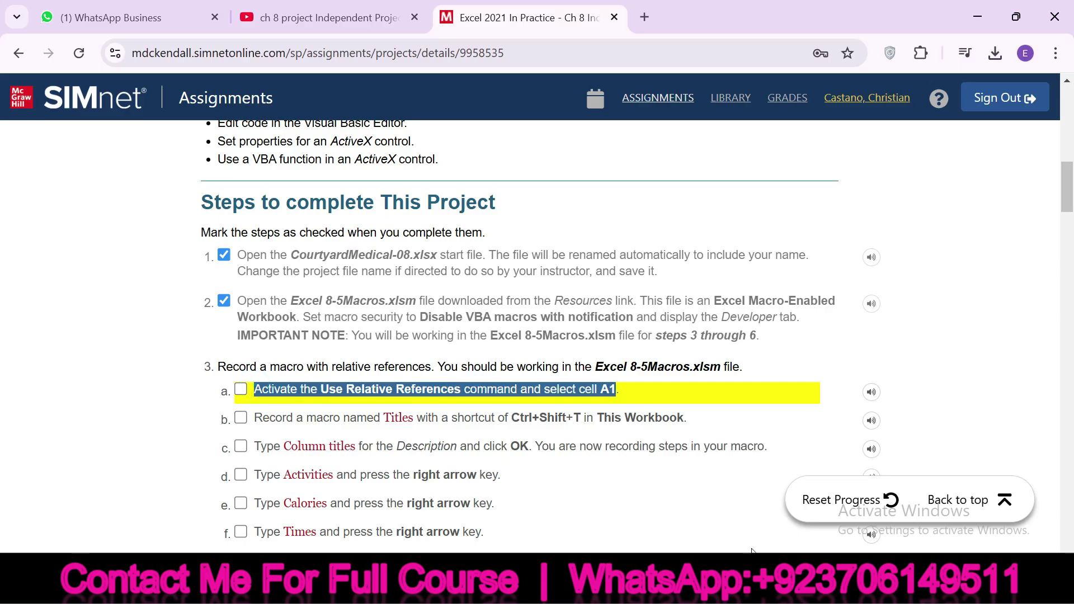
mouse_move(772, 592)
left_click(804, 495)
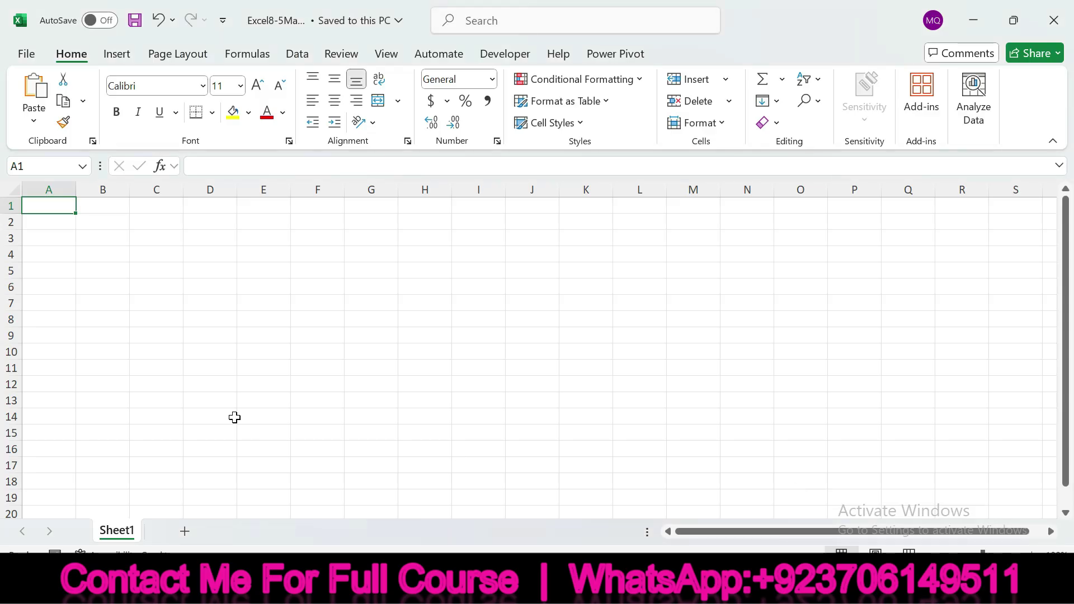
left_click(63, 206)
left_click(505, 53)
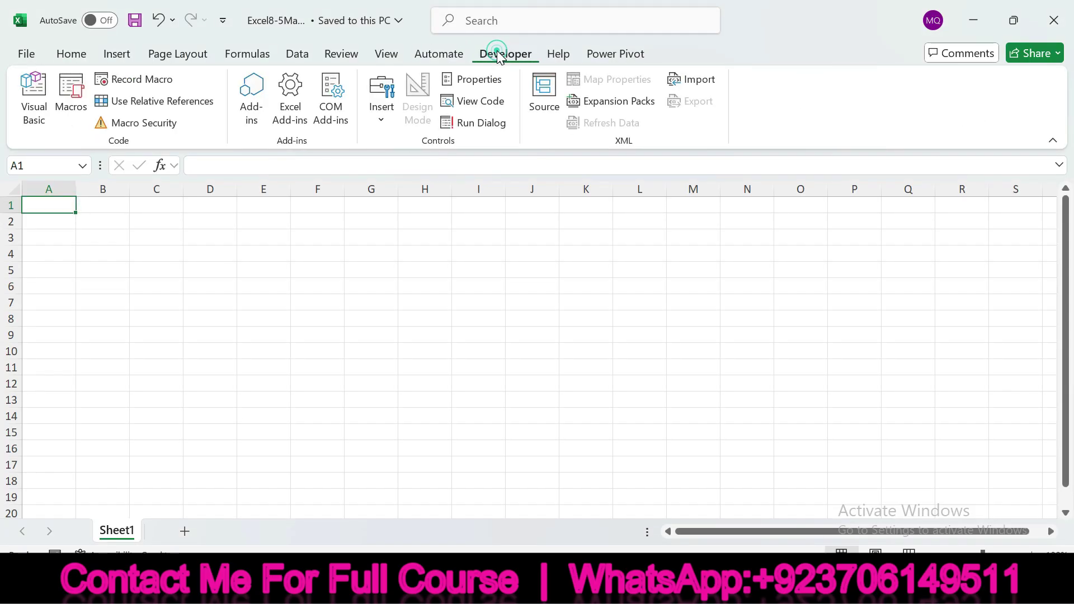
left_click(150, 105)
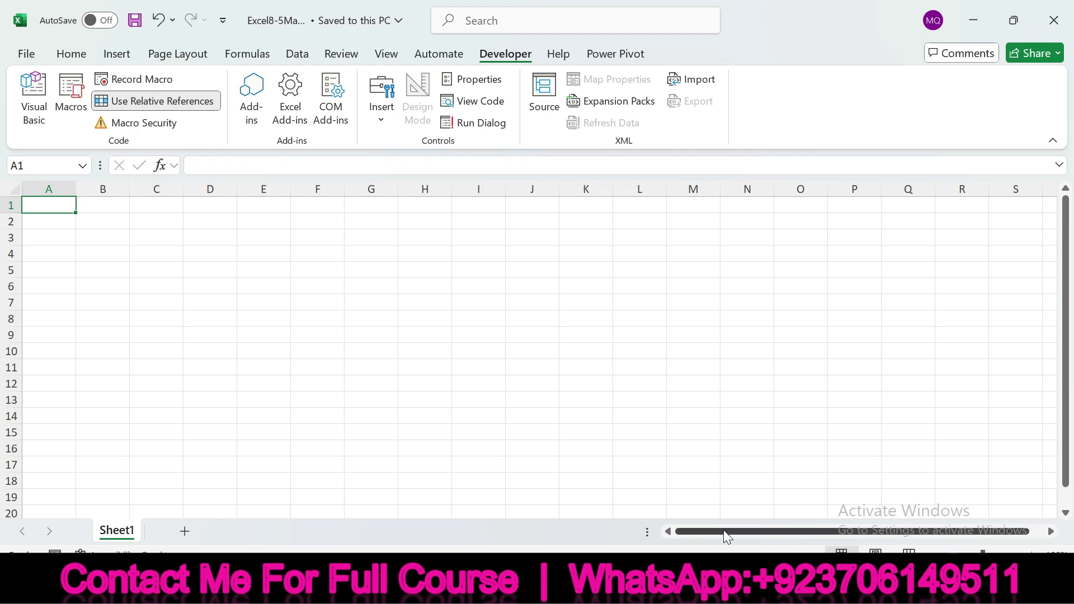
Return to the SIMnet checklist, mark step 3a complete, and highlight the macro name instruction in step 3b.
left_click(722, 590)
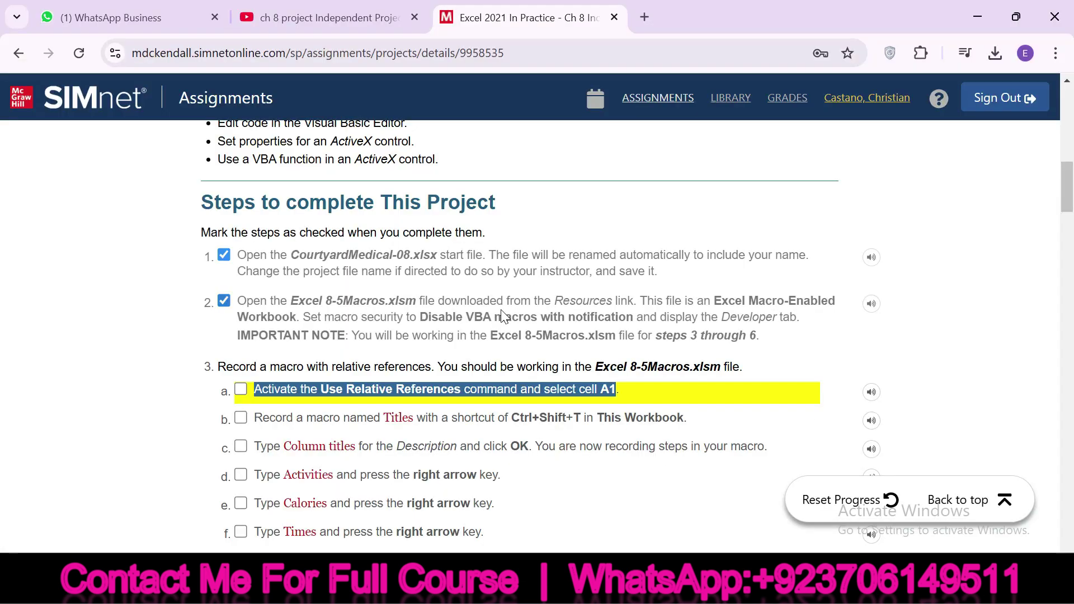
left_click(239, 389)
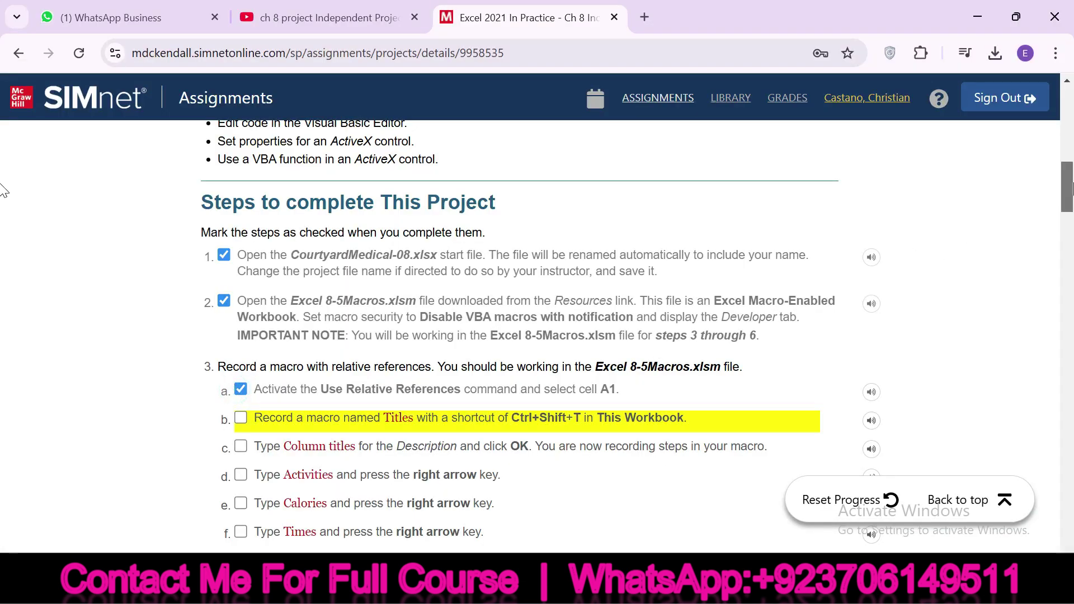
scroll(3, 204, "down", 2)
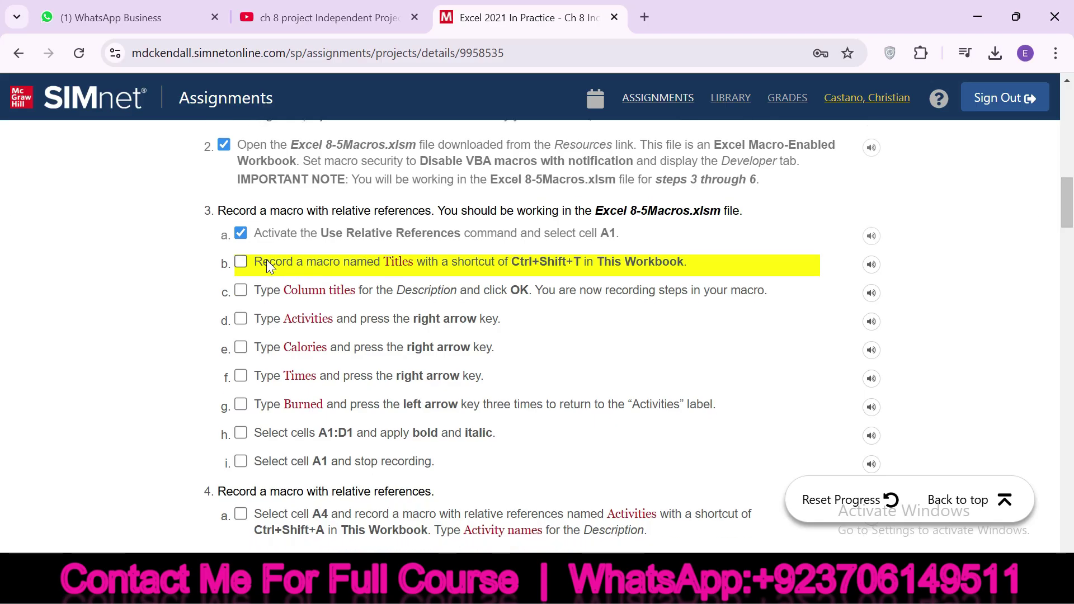
left_click_drag(274, 258, 381, 260)
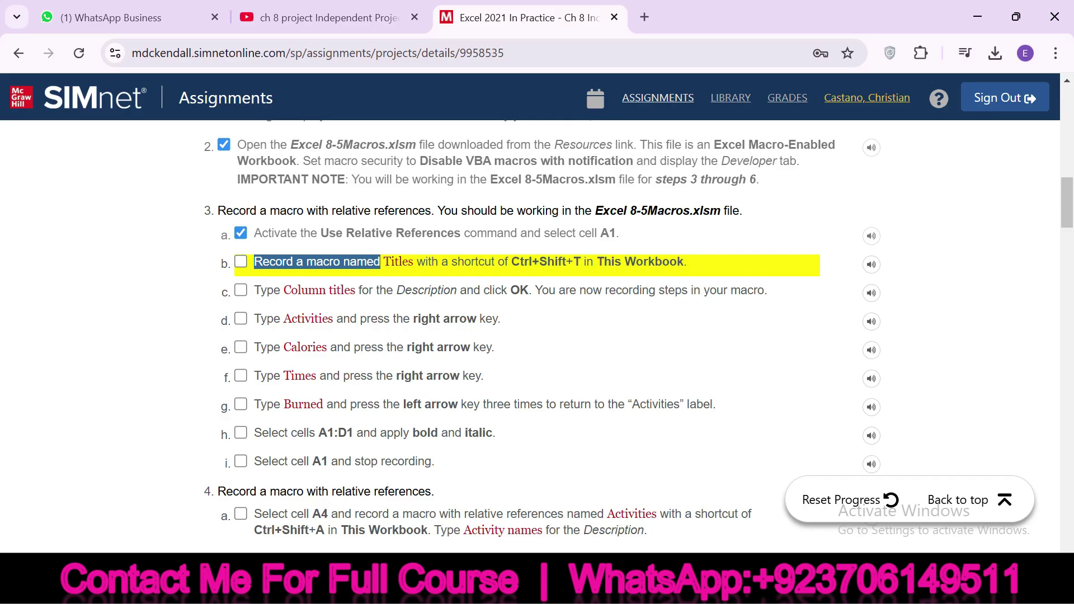
In the Excel8-5Macros workbook, set up a new macro recording named Titles with the shortcut Ctrl+Shift+T.
mouse_move(705, 592)
left_click(769, 469)
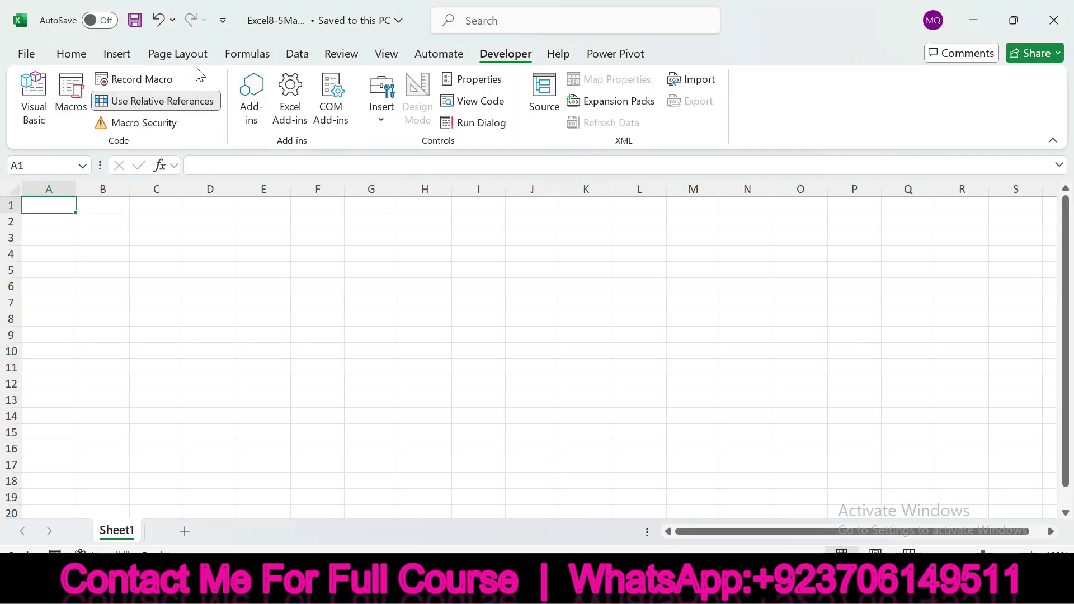
left_click(155, 78)
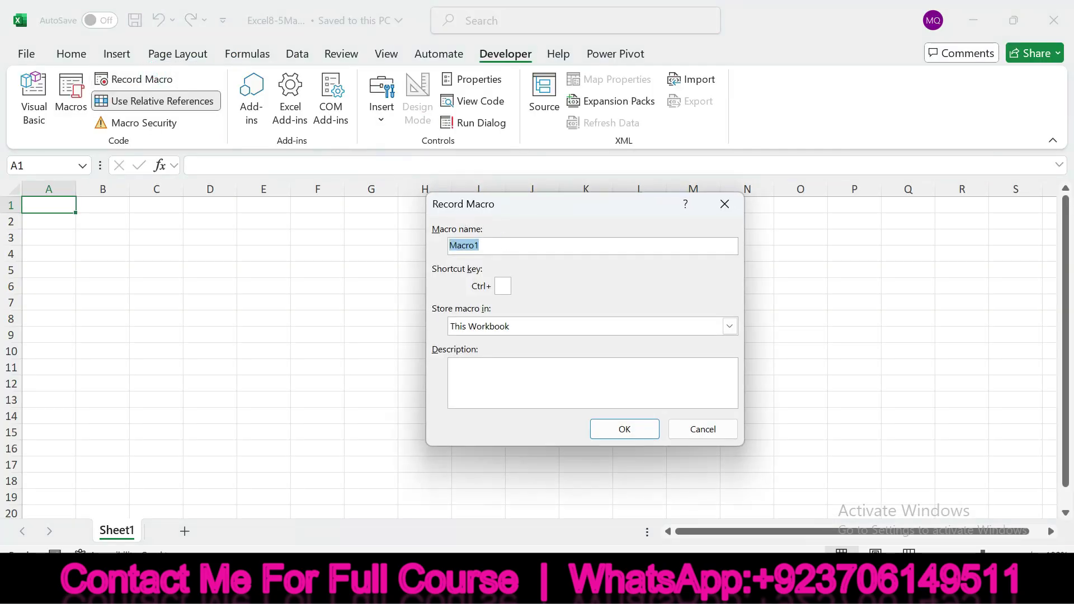
key("BackSpace")
mouse_move(724, 594)
left_click(713, 506)
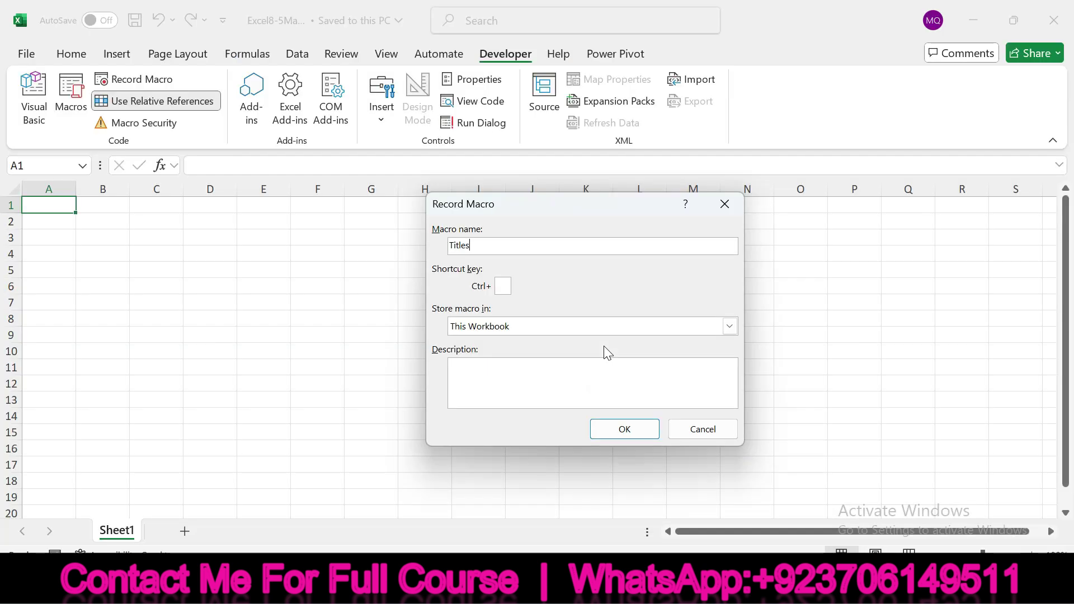
left_click(503, 286)
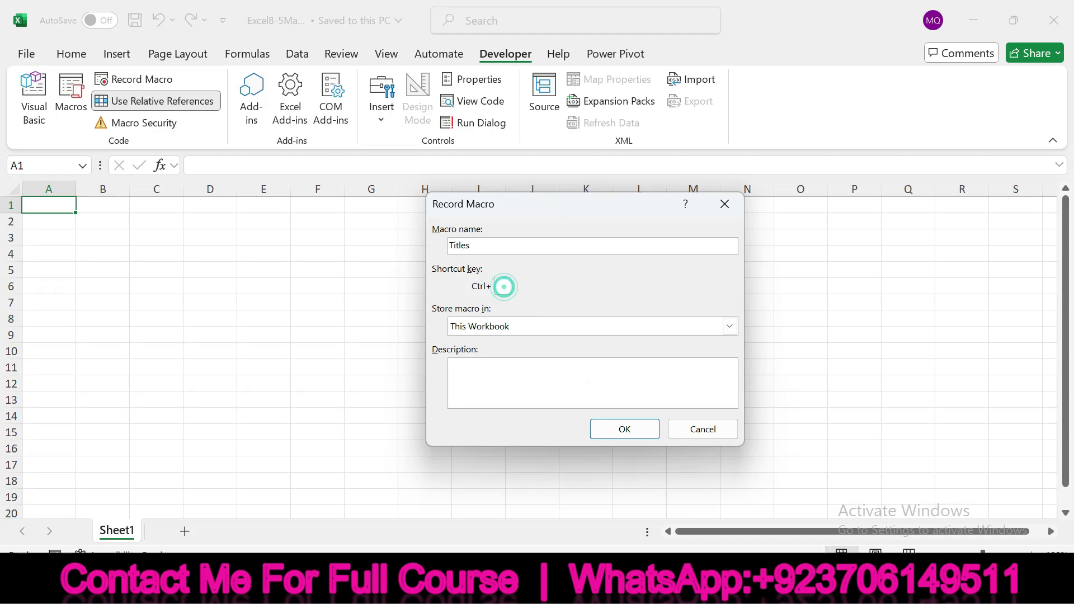
type("T")
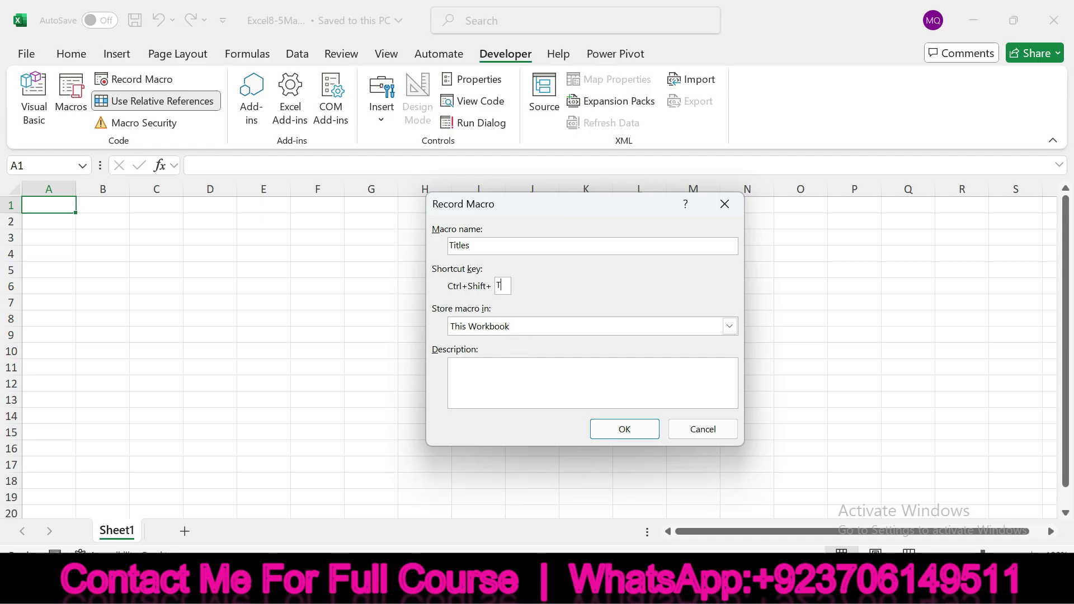
Return to the SIMnet checklist, mark step 3b complete, and highlight the macro description instruction in step 3c.
left_click(727, 588)
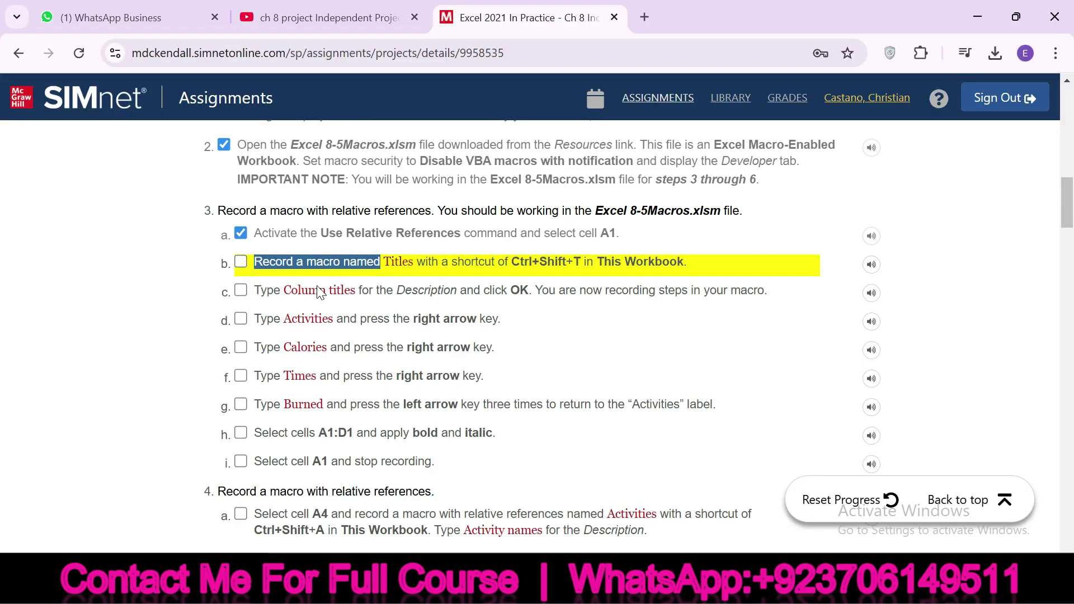
mouse_move(255, 291)
left_mouse_down()
mouse_move(428, 293)
mouse_move(274, 287)
left_mouse_up()
left_click(241, 262)
left_click_drag(379, 290, 630, 290)
left_click_drag(722, 285, 738, 285)
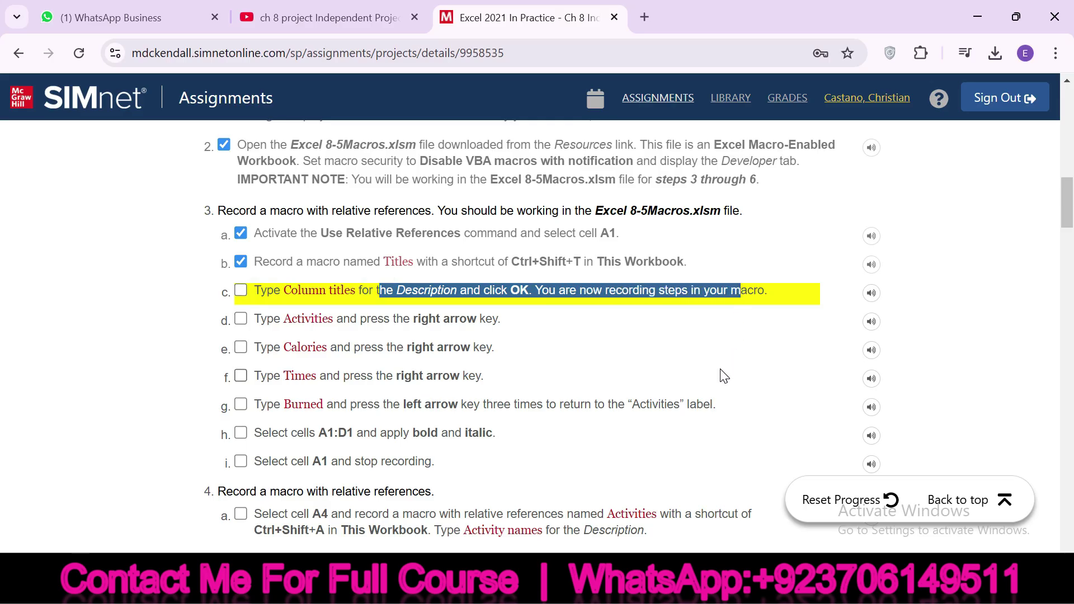
Give the Titles macro the description "Column titles" in Excel and start recording it.
mouse_move(761, 592)
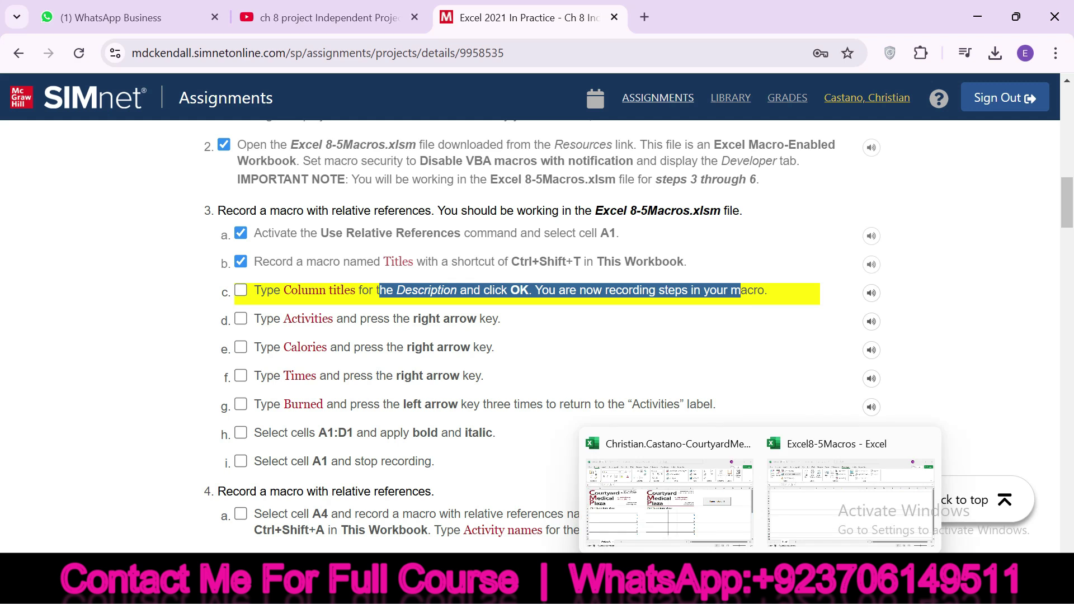
left_click(813, 528)
left_click(518, 375)
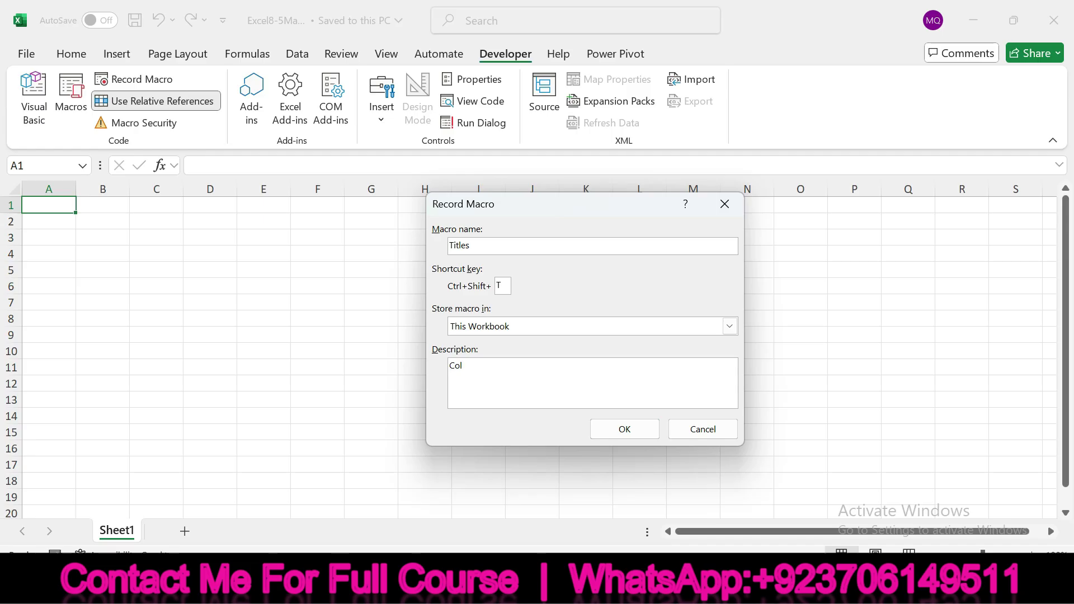
mouse_move(723, 591)
left_click(725, 534)
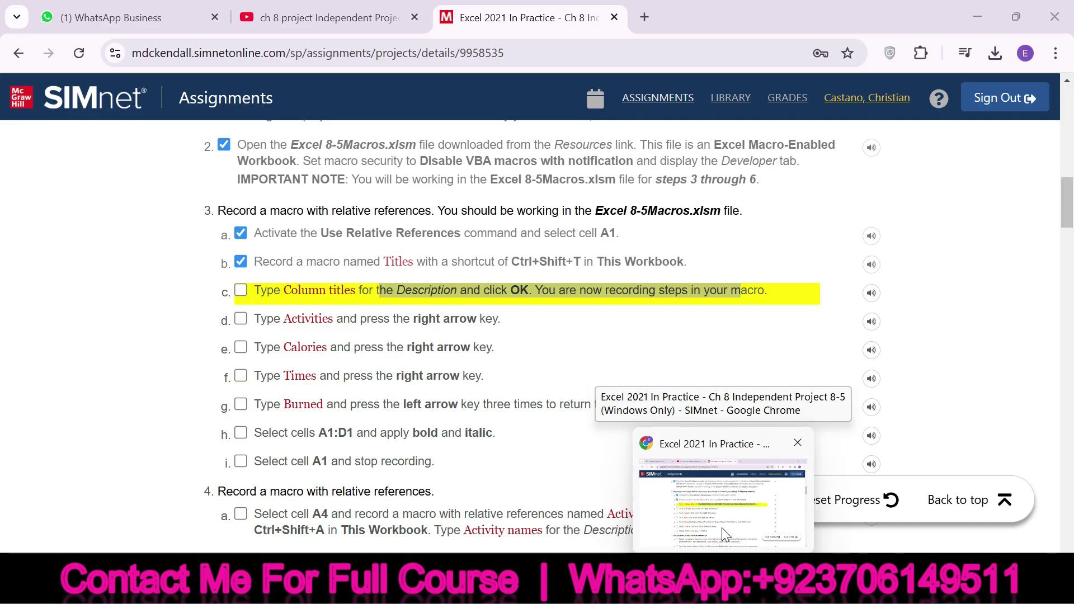
key("alt+Tab")
type("m")
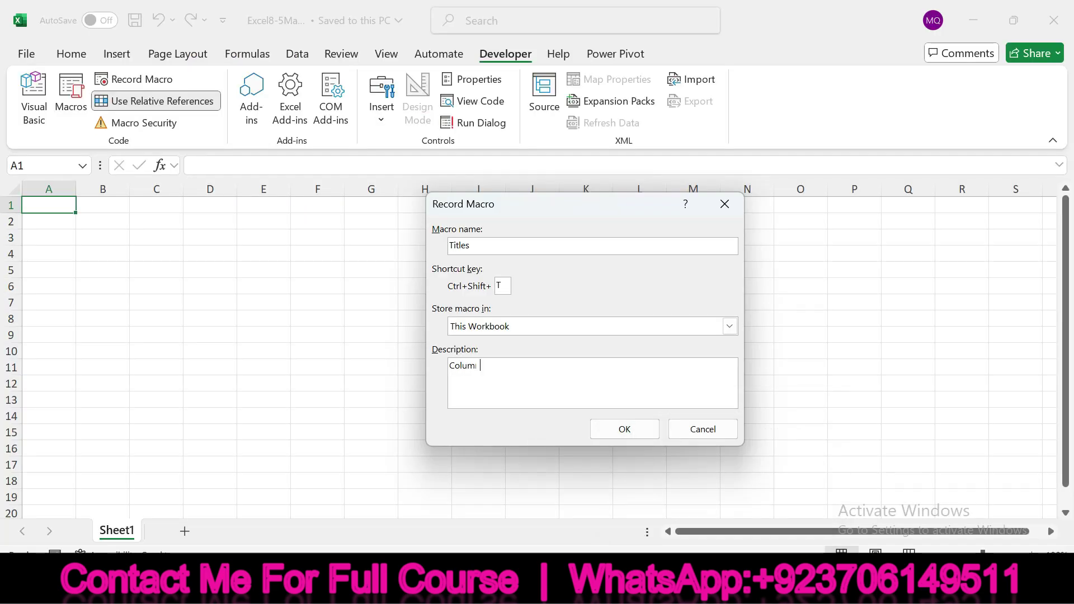
type("n titles")
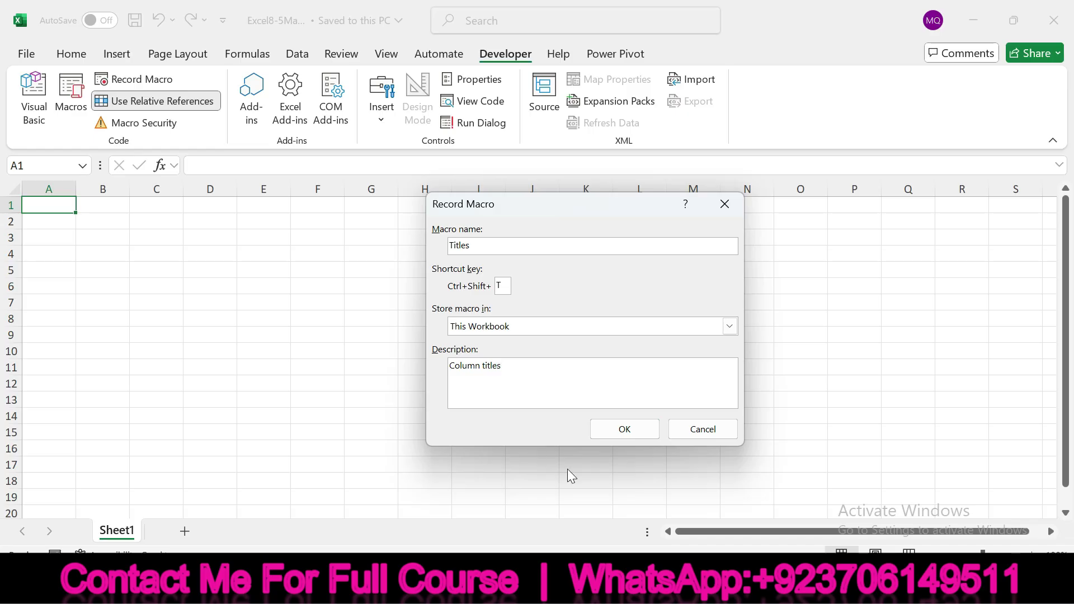
mouse_move(729, 525)
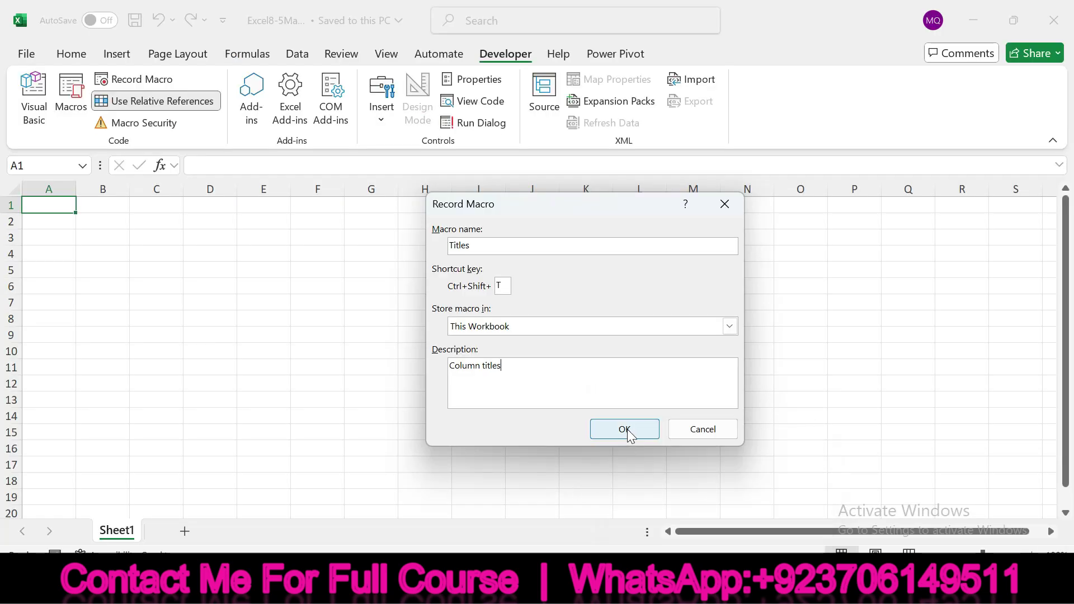
left_click(627, 430)
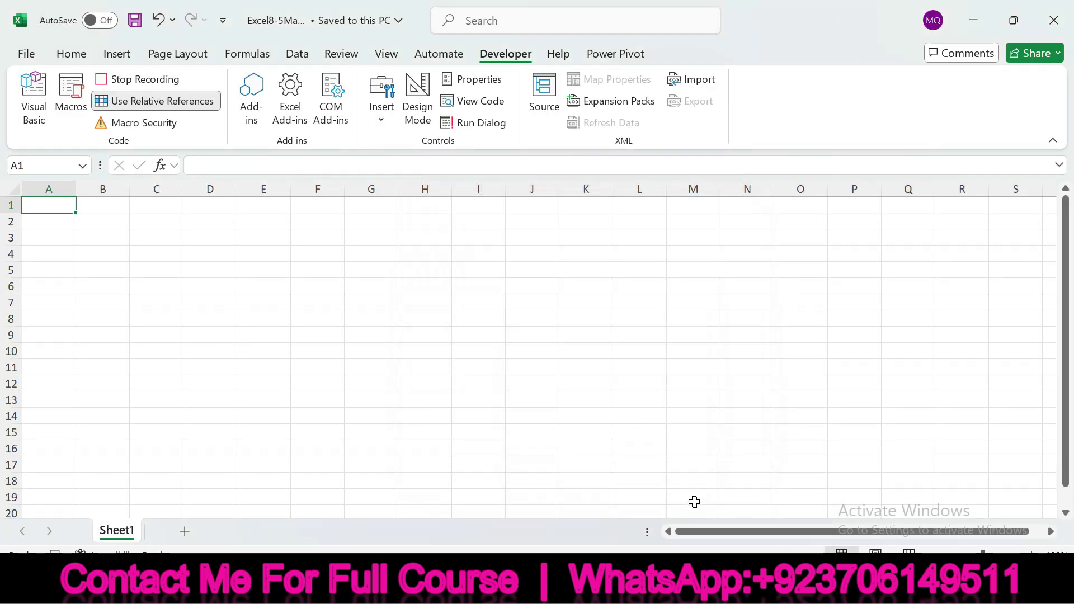
Return to the SIMnet checklist, mark step 3c complete, and highlight the step 3d instruction.
left_click(721, 587)
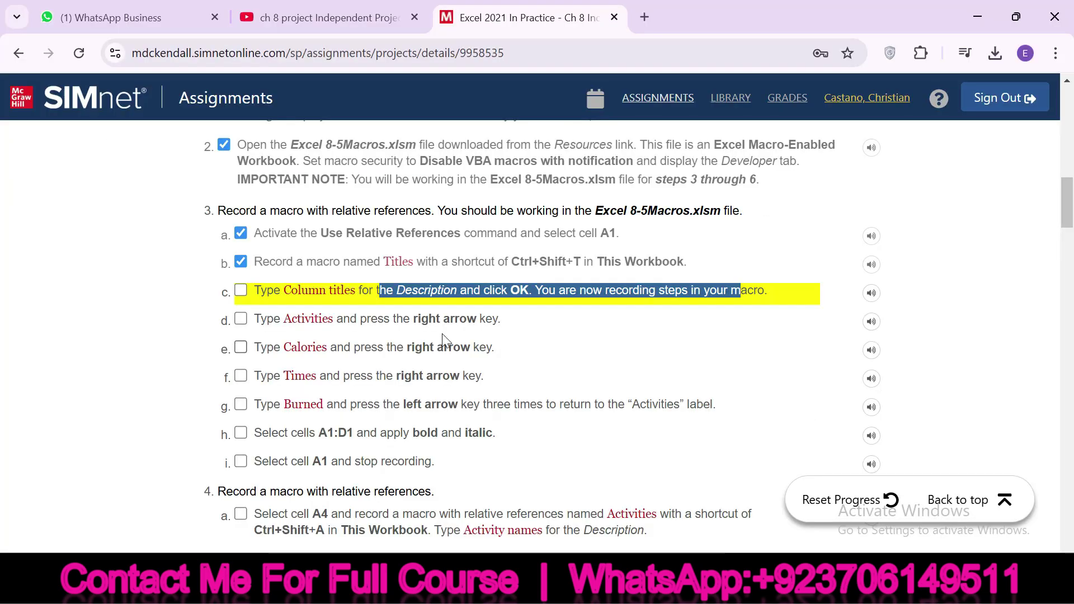
left_click(242, 291)
left_click_drag(342, 318, 482, 318)
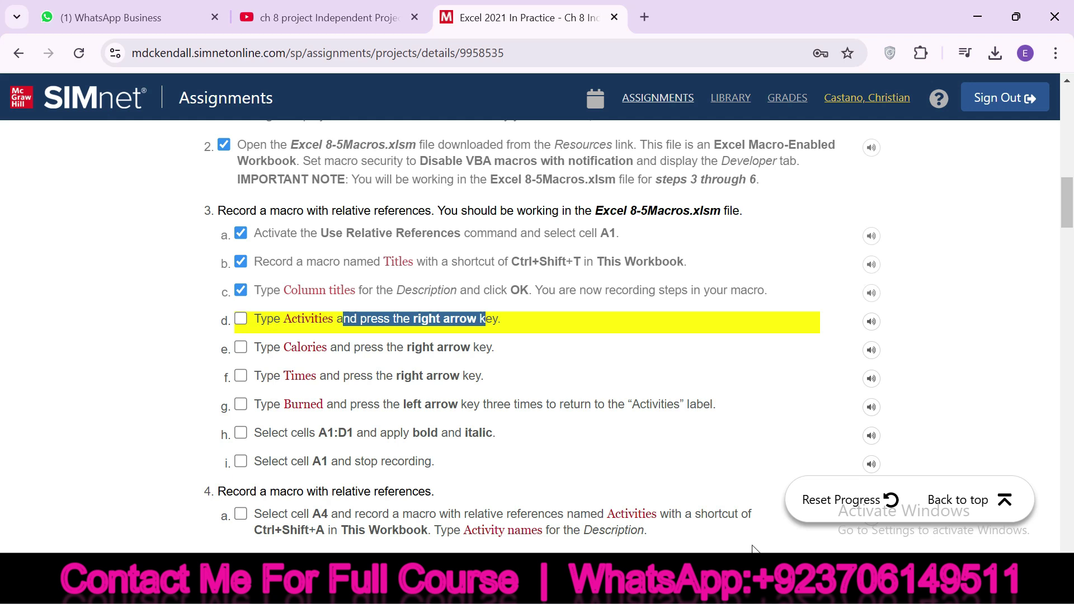
In the Excel8-5Macros workbook, enter "Activities" in cell A1 and move to cell B1.
left_click(803, 525)
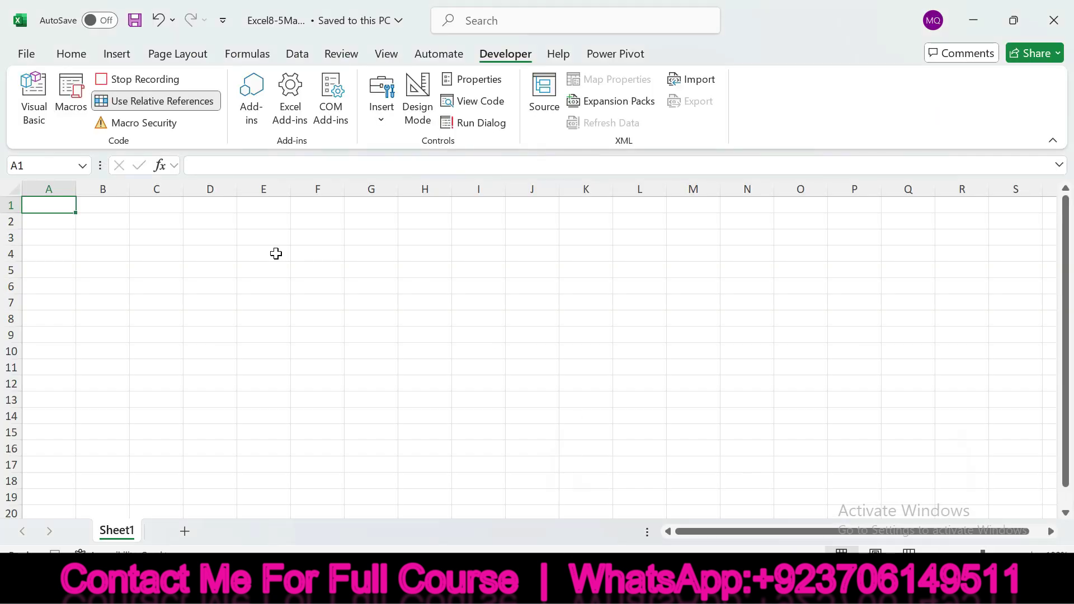
type("Activi")
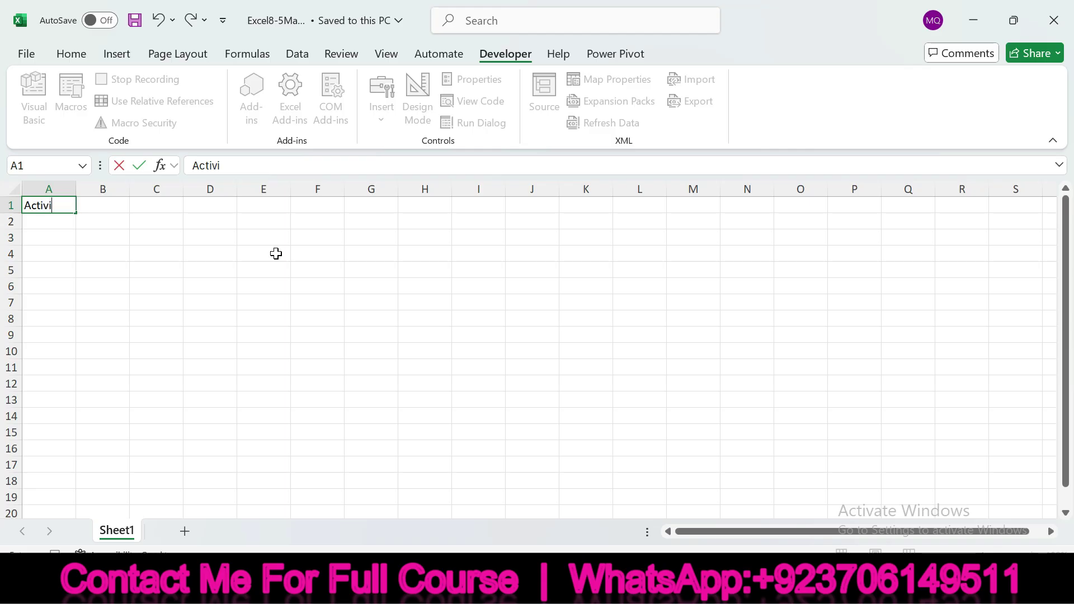
type("t")
left_click(718, 517)
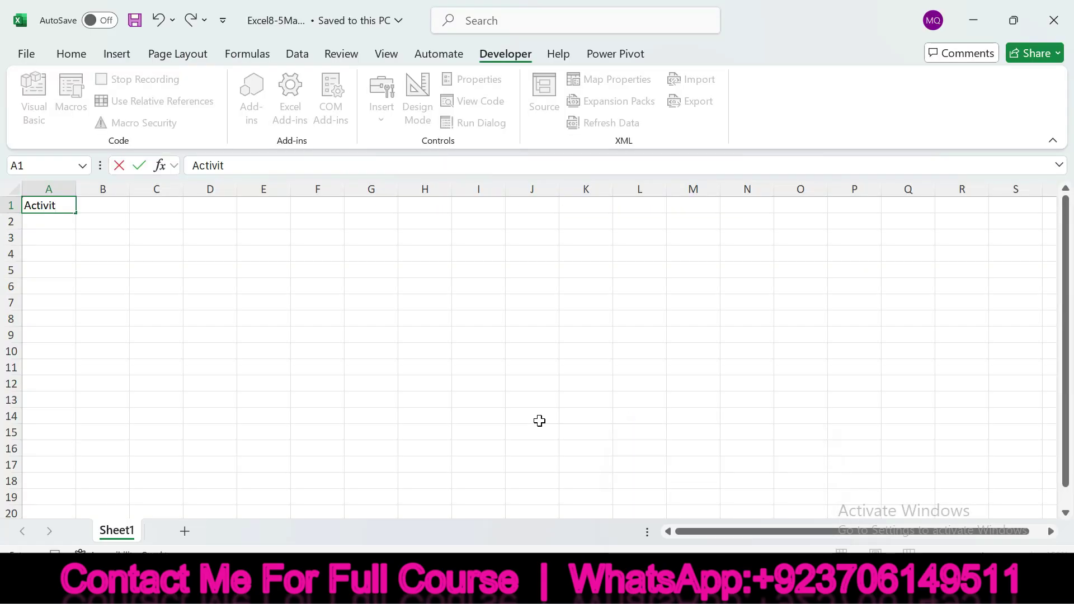
type("ies")
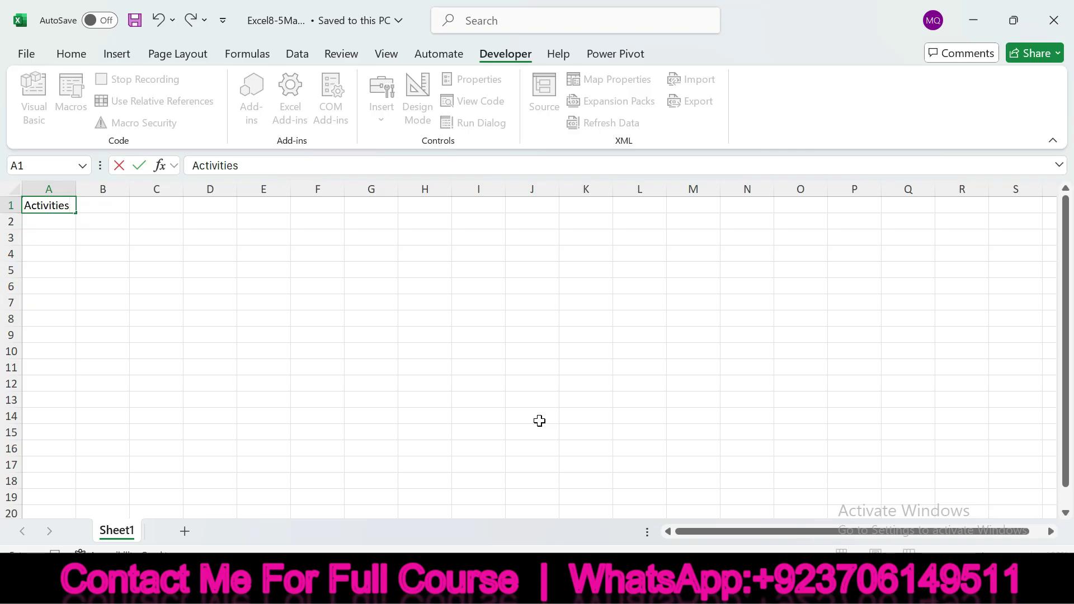
key("Tab")
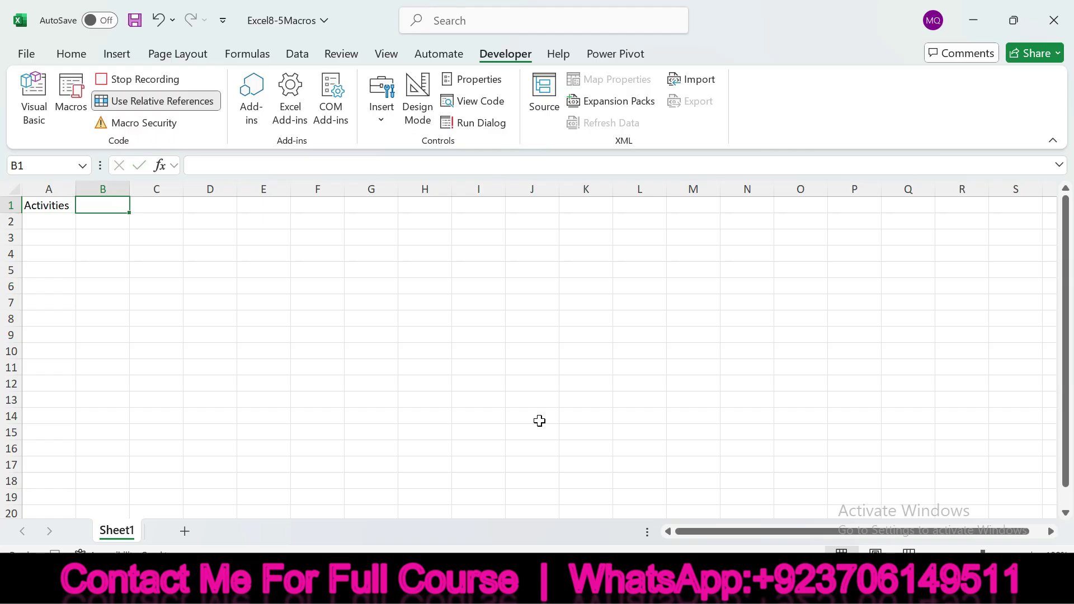
Return to the SIMnet checklist, mark step 3d complete, and highlight the step 3e instruction.
key("alt+Tab")
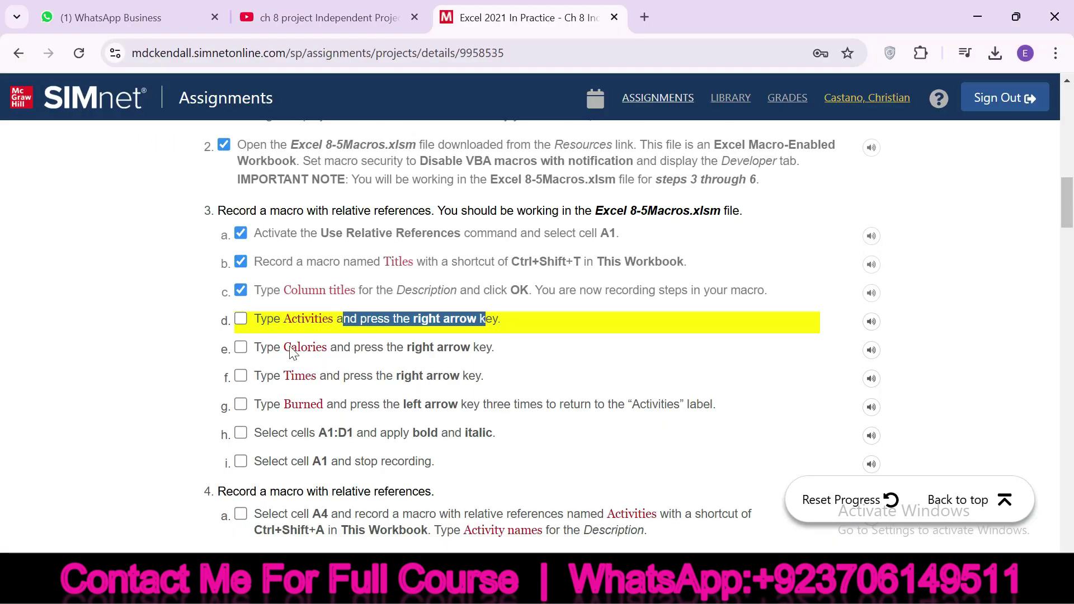
left_click(241, 317)
left_click_drag(334, 347, 459, 348)
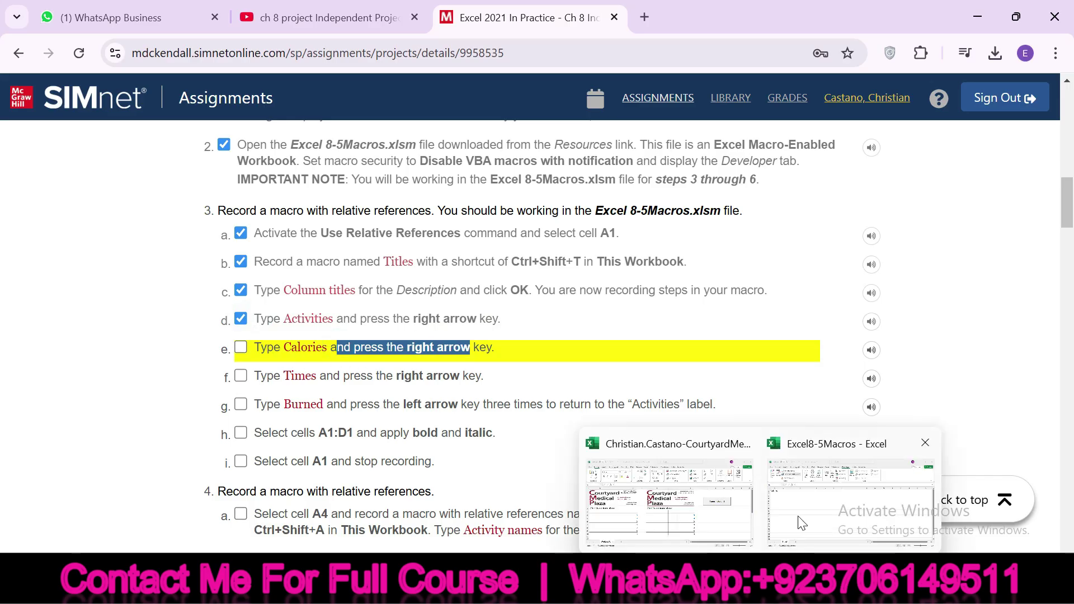
Switch to the Excel8-5Macros workbook, enter "Calories" in cell B1, and move to cell C1.
left_click(803, 523)
type("Ca")
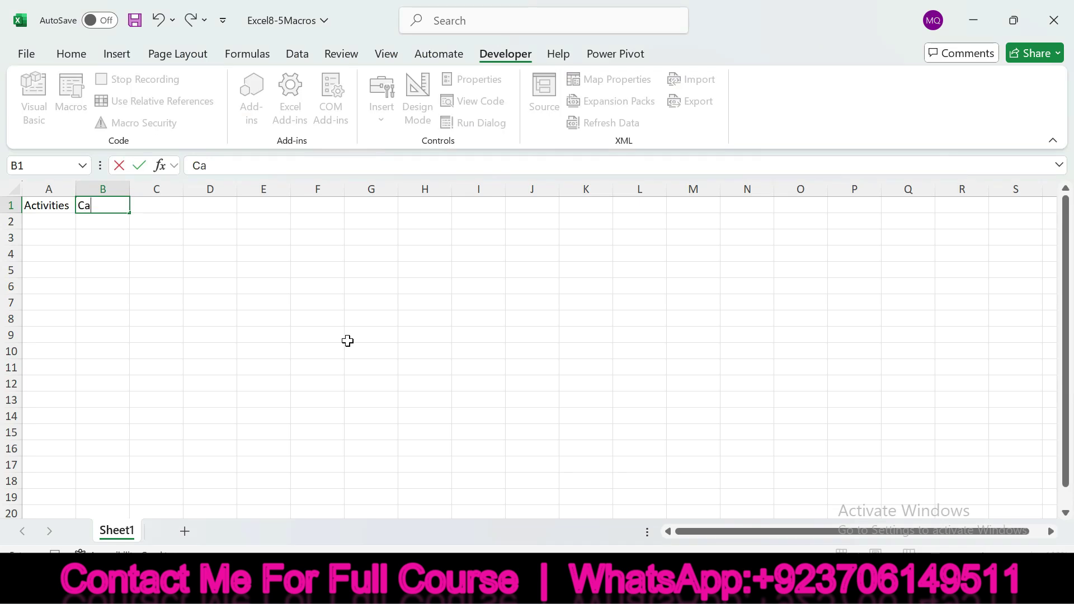
type("lories")
key("Tab")
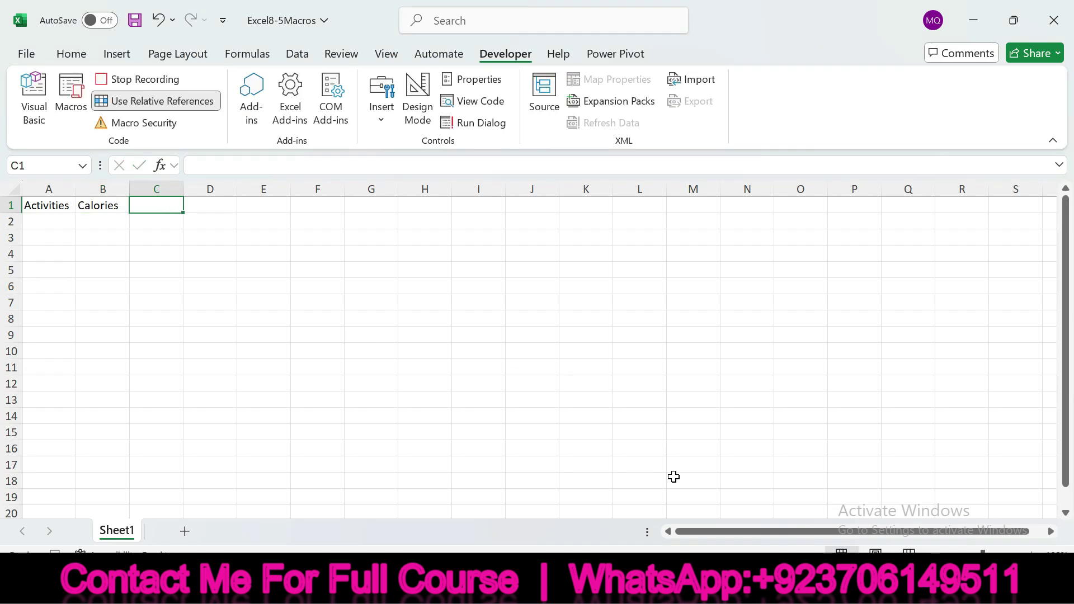
Return to the SIMnet checklist, mark step 3e complete, and highlight the step 3f instruction.
left_click(723, 592)
left_click(241, 348)
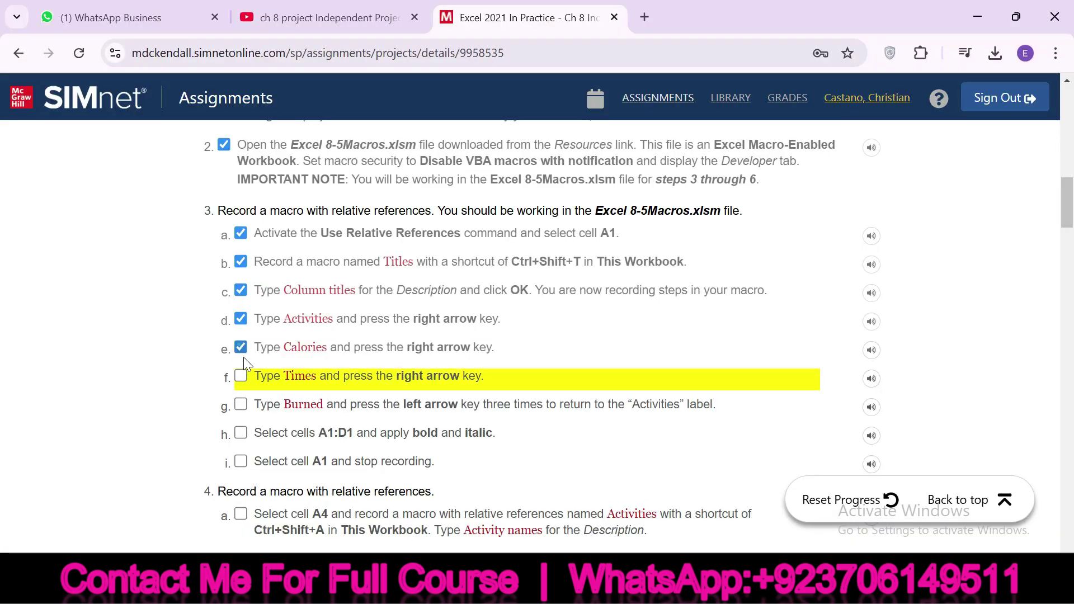
left_click_drag(326, 378, 459, 378)
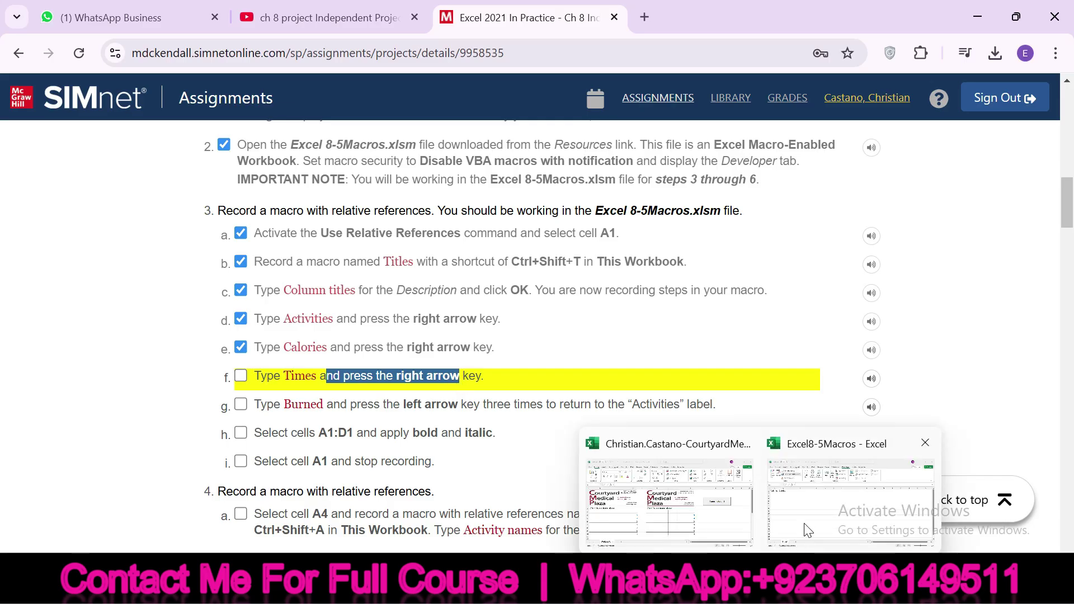
Switch to the Excel8-5Macros workbook, enter "Times" in cell C1, and move to cell D1.
left_click(951, 493)
type("Times")
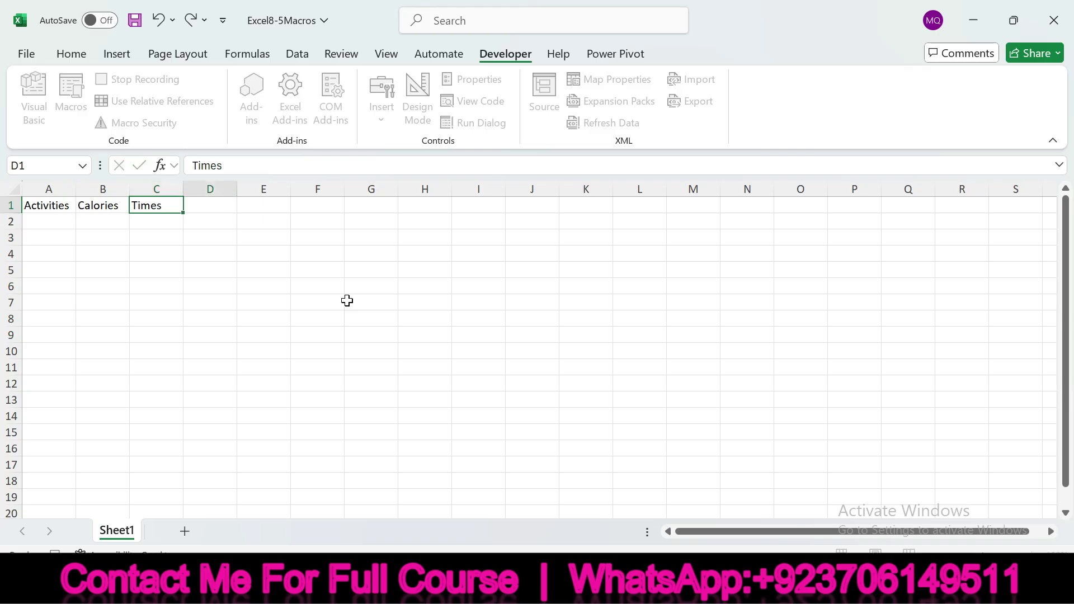
key("Tab")
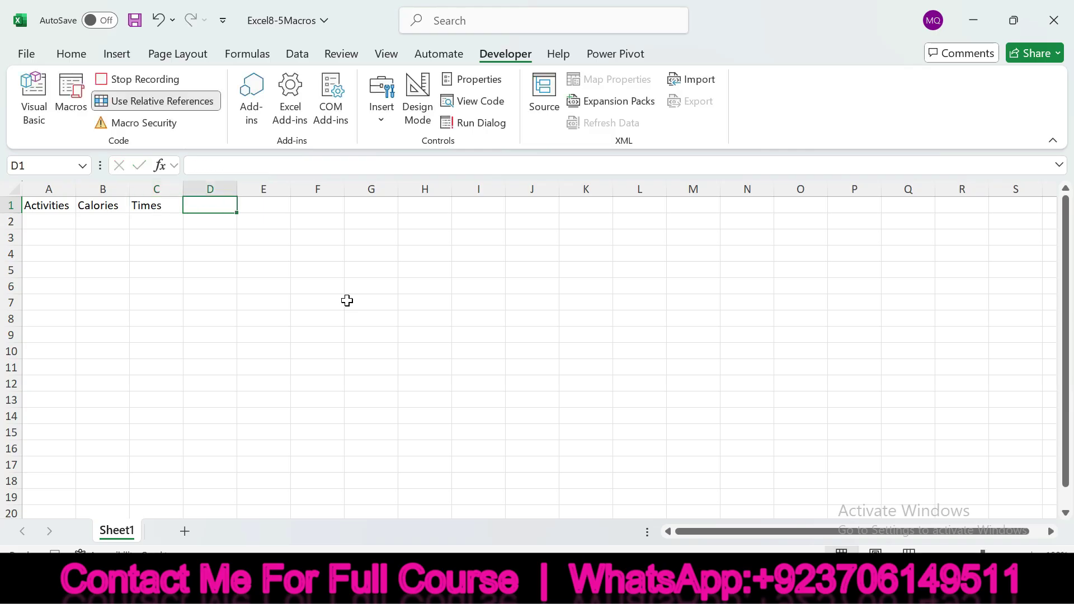
Return to the SIMnet checklist, mark step 3f complete, and highlight the step 3g instruction.
key("alt+Tab")
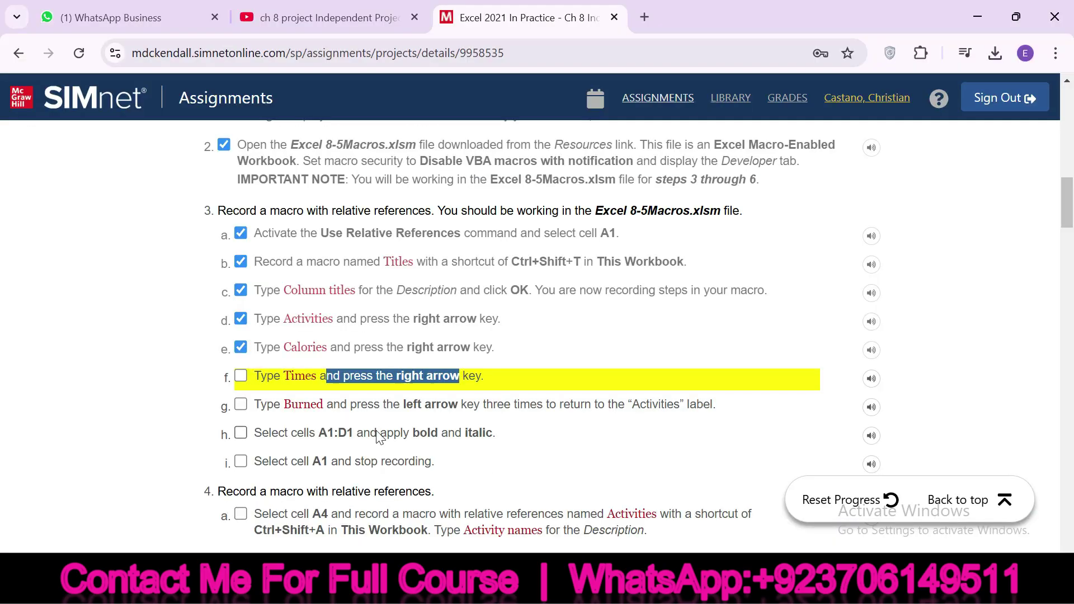
left_click(240, 375)
left_click_drag(340, 405, 703, 404)
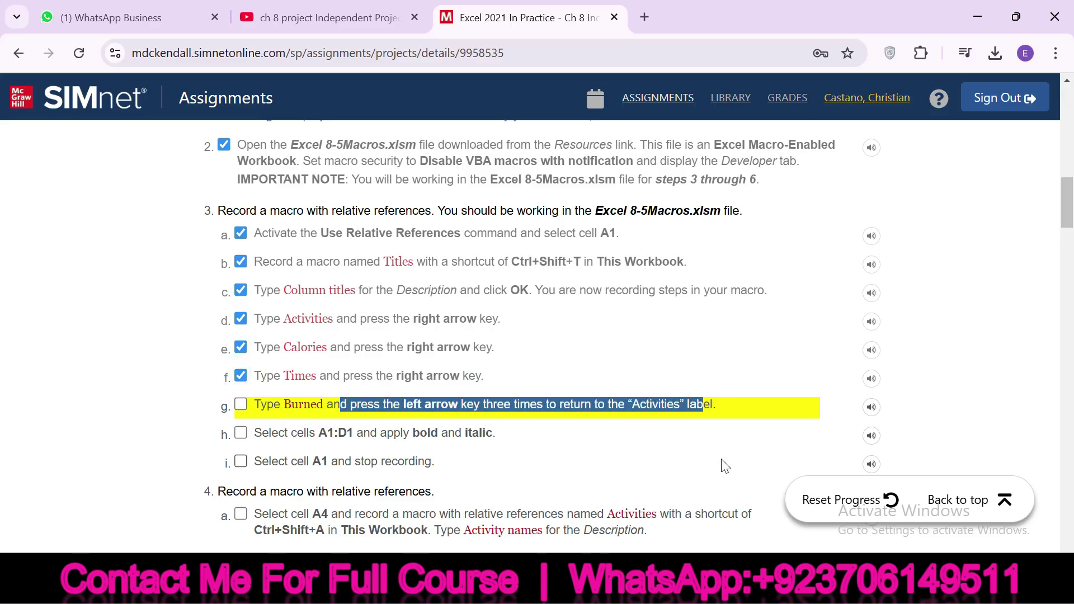
Switch to the Excel8-5Macros workbook and enter "Burned" in cell D1.
mouse_move(760, 584)
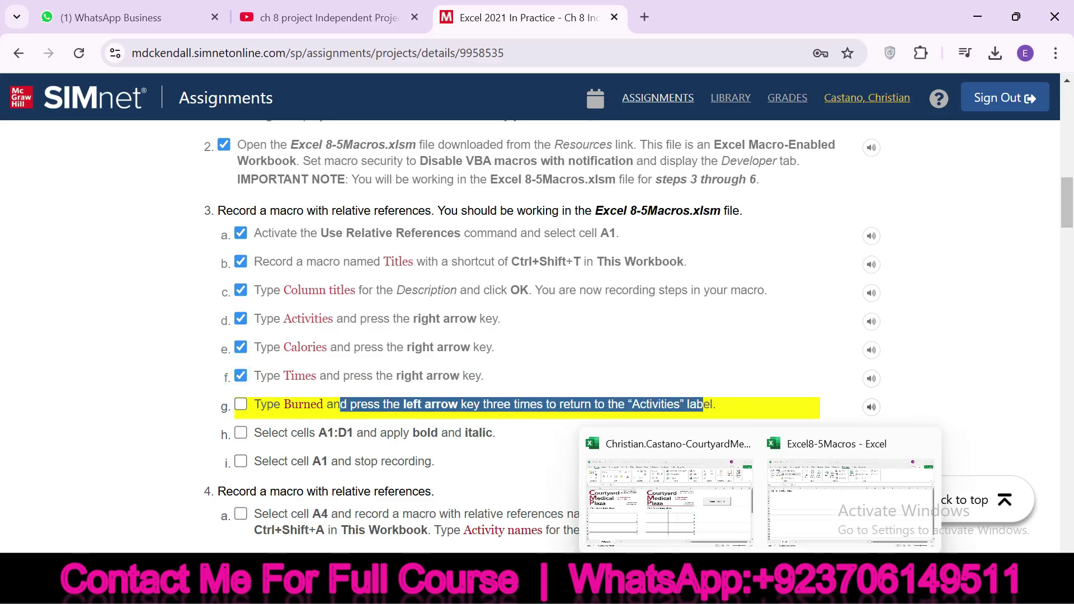
left_click(850, 501)
type("B")
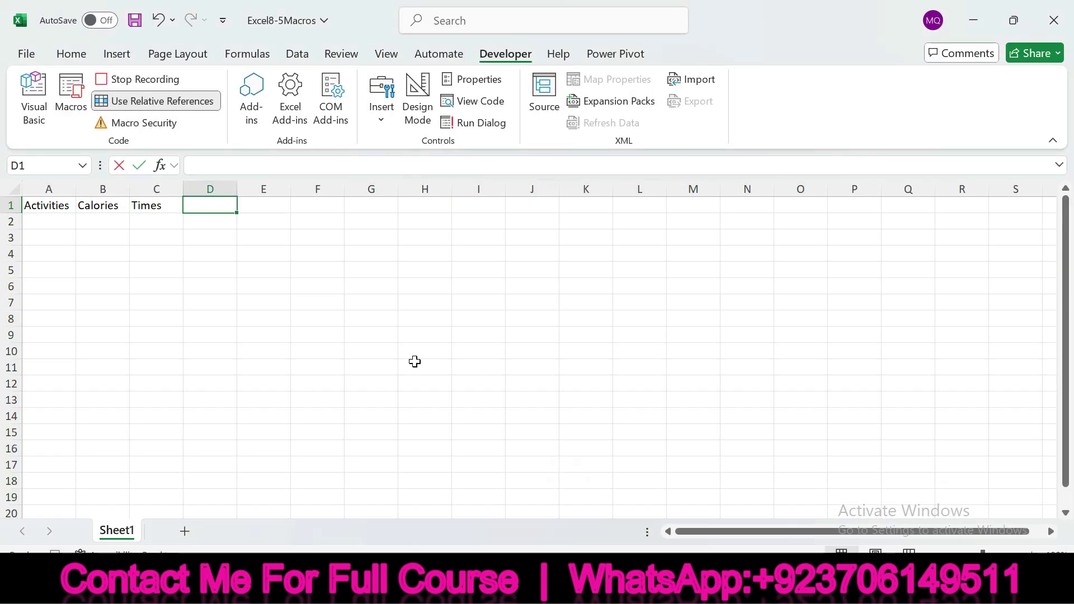
type("urned")
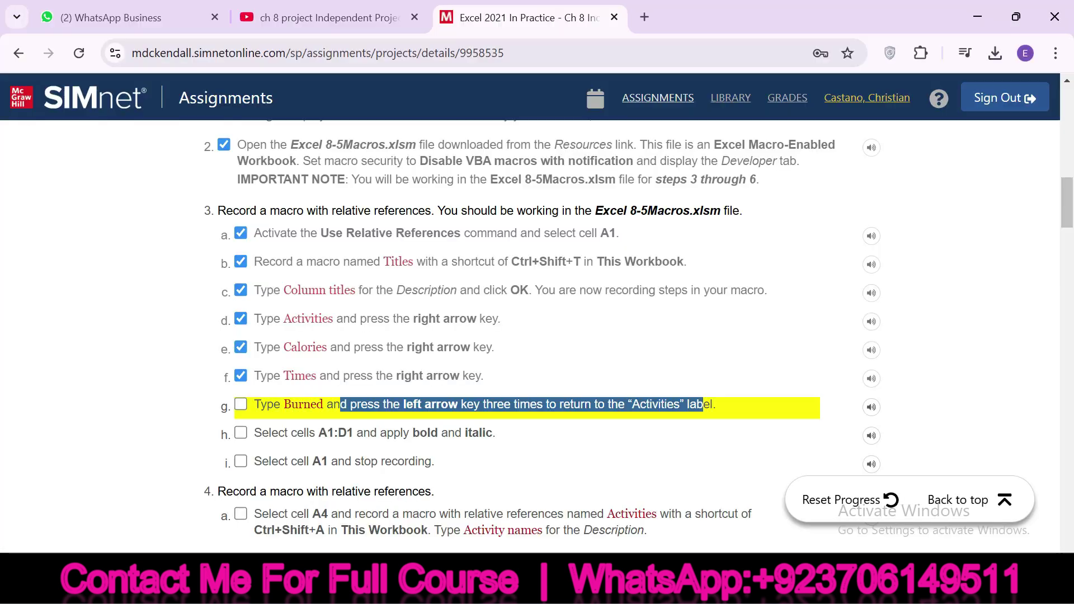
Return to the SIMnet checklist, mark step 3g complete, and highlight the bold and italic instruction in step 3h.
left_click(722, 592)
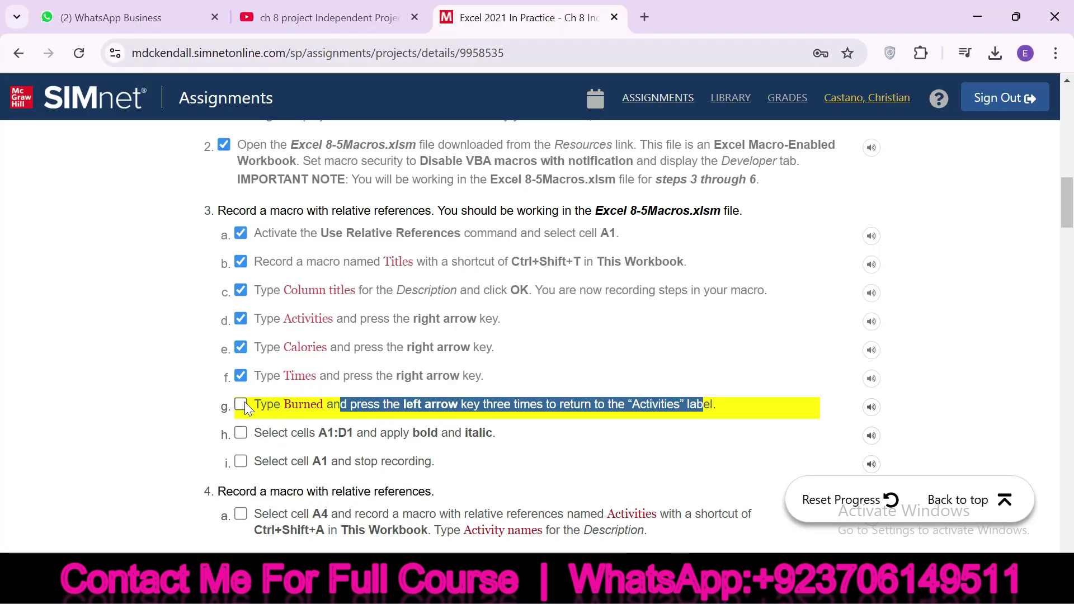
left_click_drag(317, 431, 516, 429)
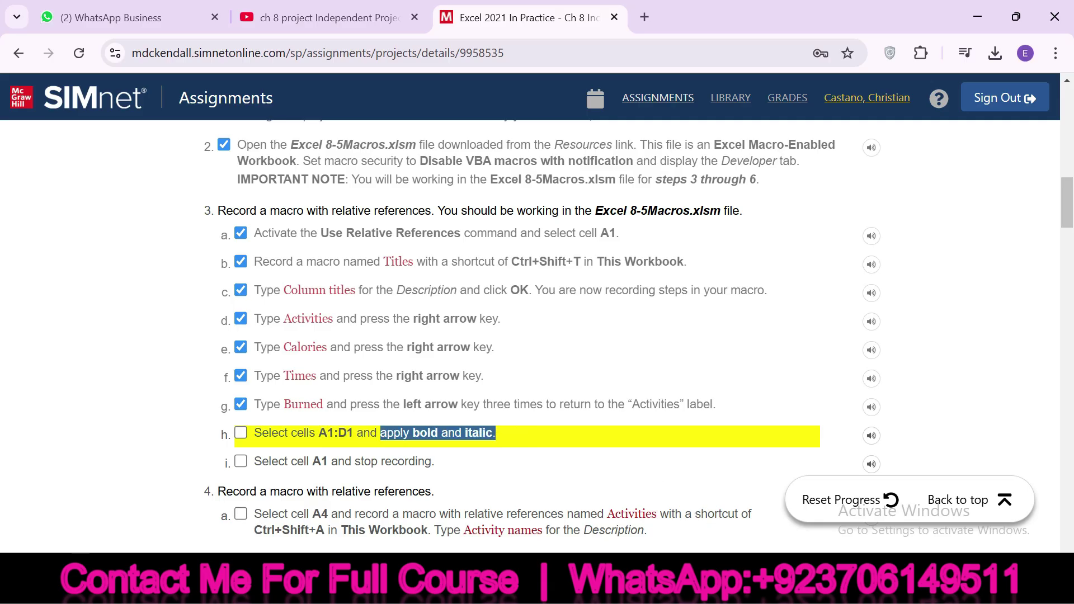
In the Excel8-5Macros workbook, apply bold and italic to the column titles in cells A1:D1.
mouse_move(741, 587)
left_click(816, 496)
left_click(35, 165)
type("A1:D1")
key("Return")
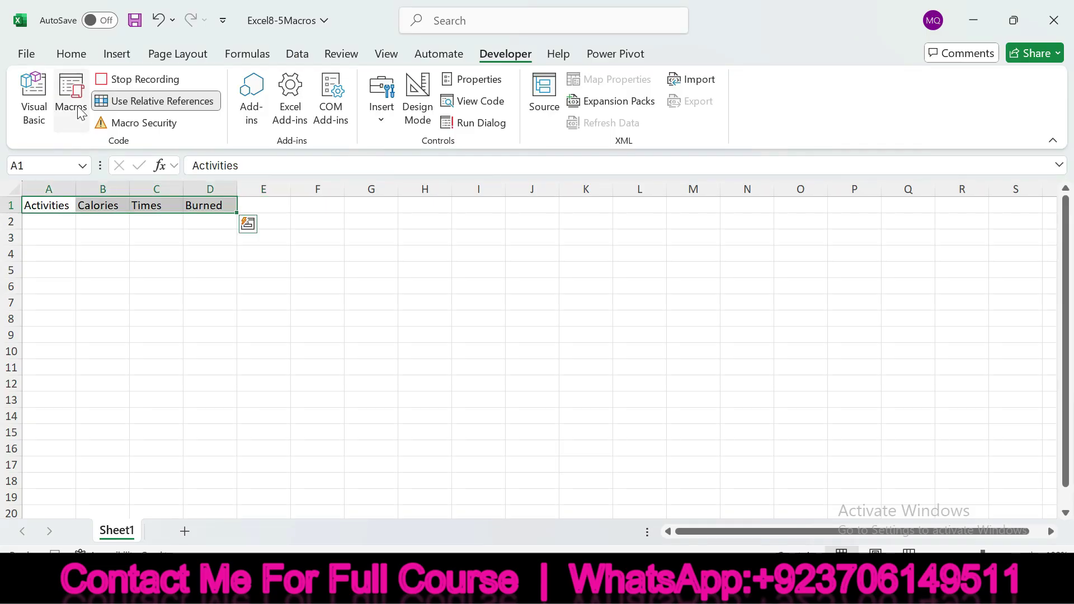
left_click(71, 54)
left_click(118, 112)
left_click(138, 111)
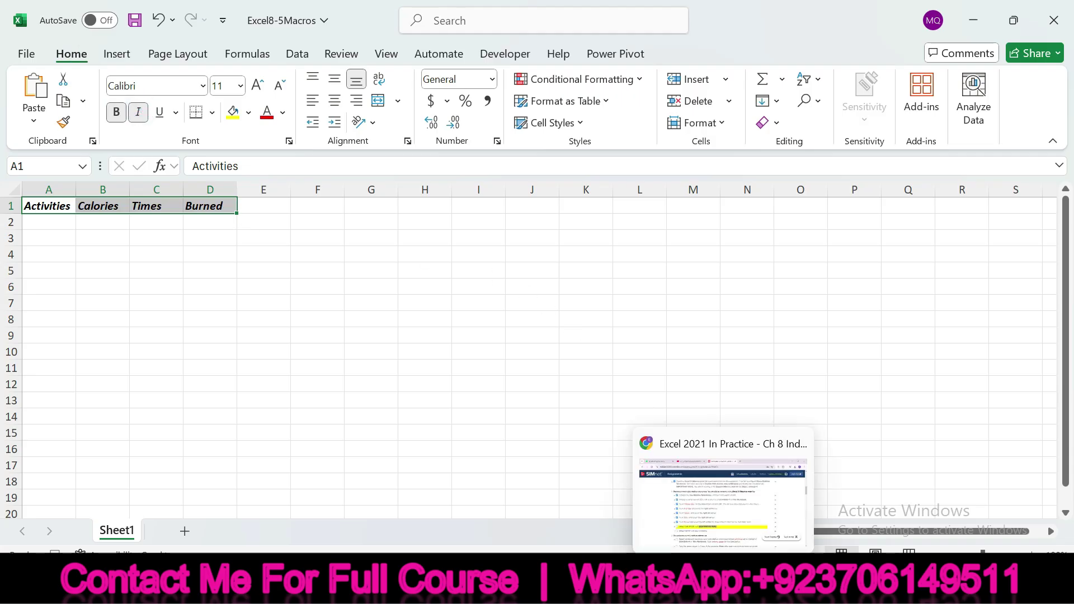
Return to the SIMnet checklist, mark step 3h complete, and highlight the step 3i instruction.
left_click(724, 503)
left_click(241, 433)
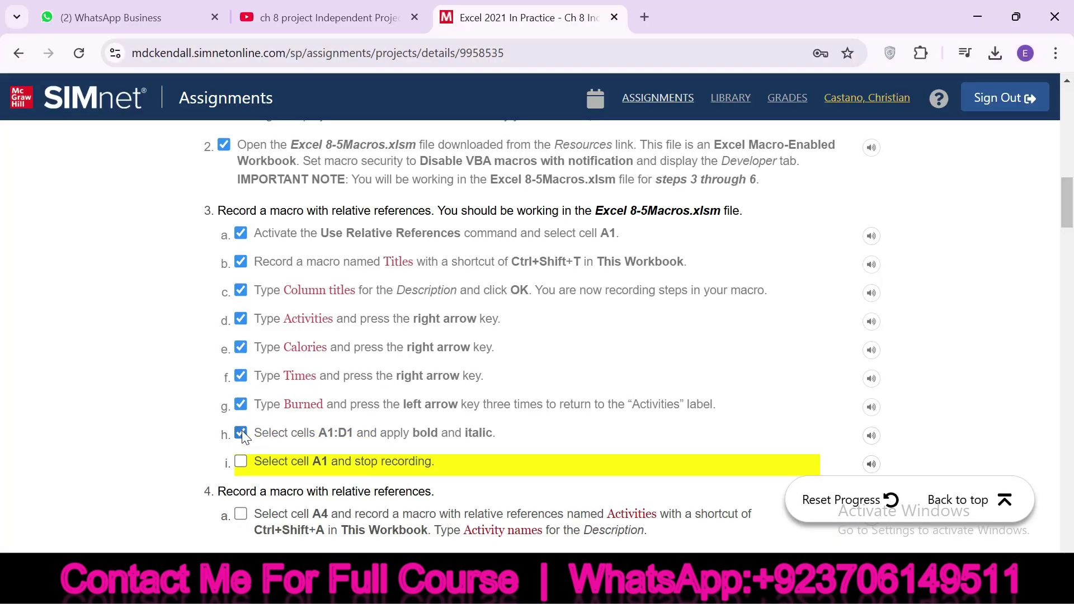
left_click_drag(269, 462, 435, 461)
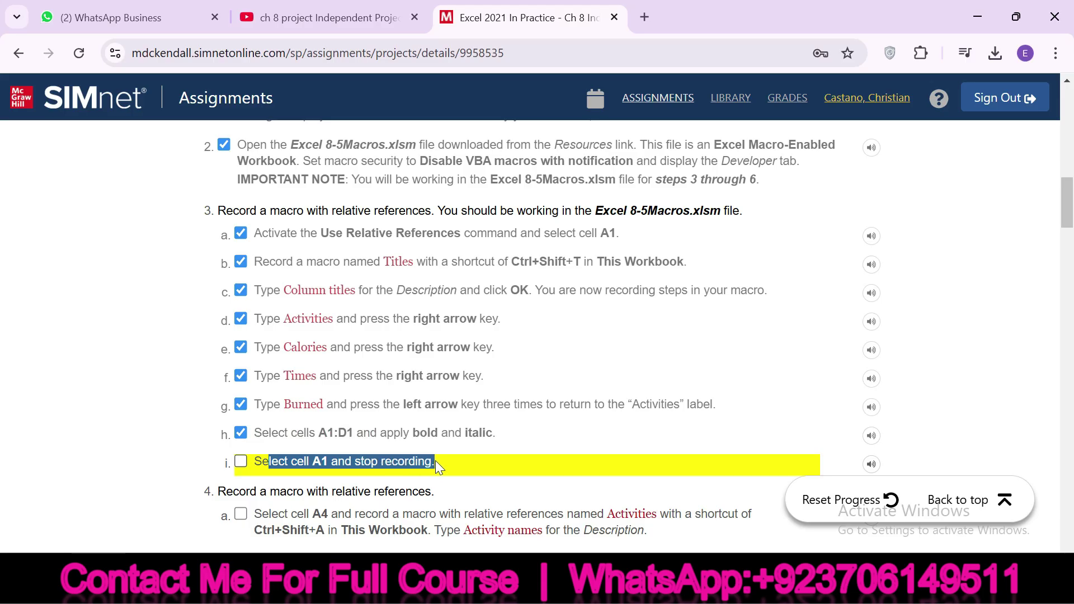
In the Excel8-5Macros workbook, select cell A1, stop recording the Titles macro, and close the Record Actions pane.
mouse_move(749, 590)
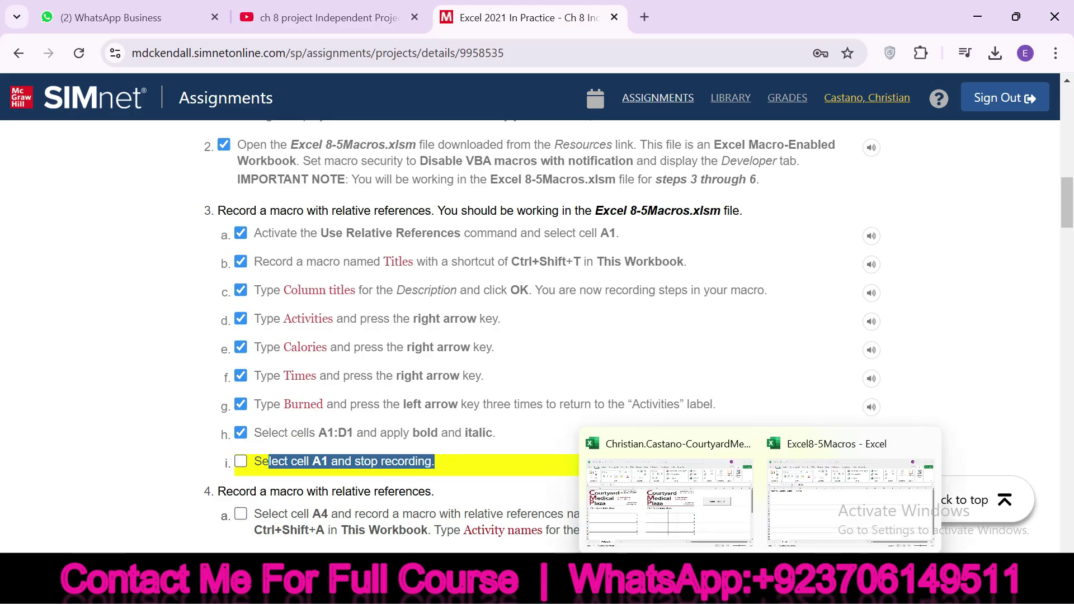
left_click(811, 481)
left_click(44, 206)
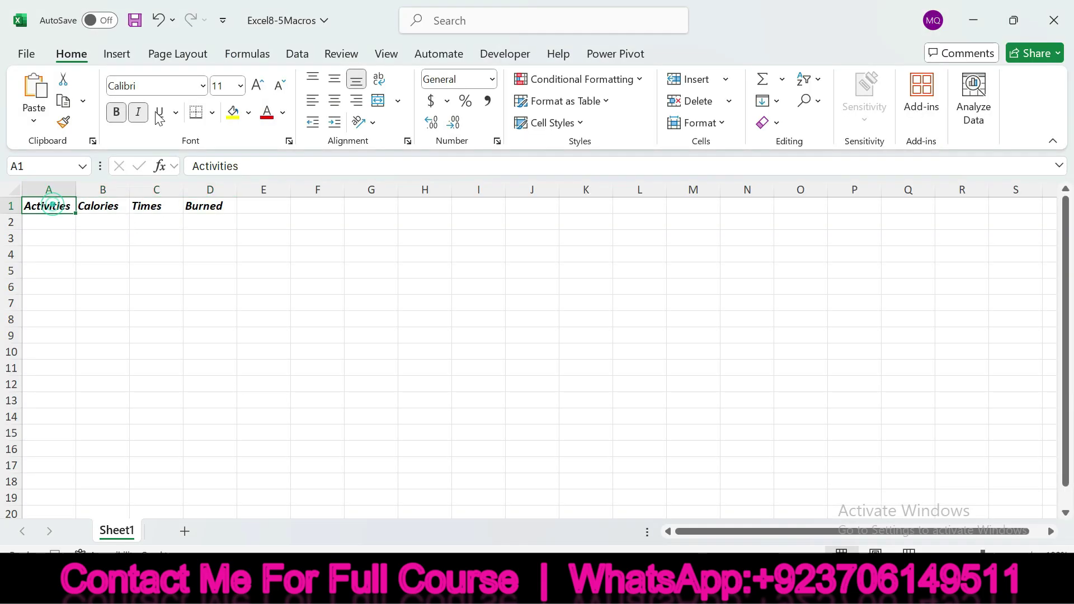
left_click(497, 55)
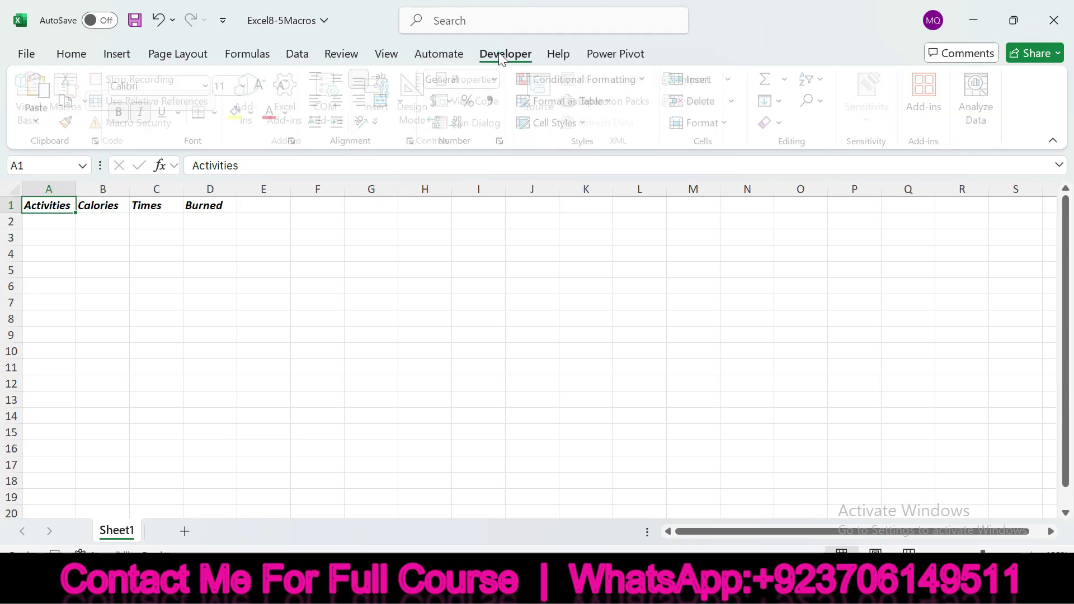
left_click(156, 78)
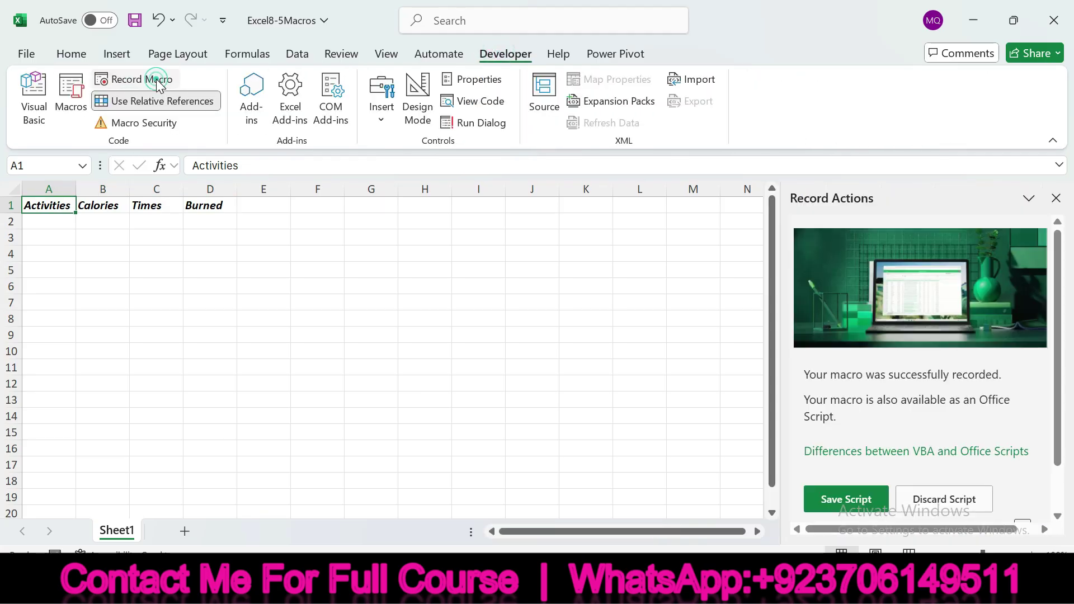
left_click(1056, 198)
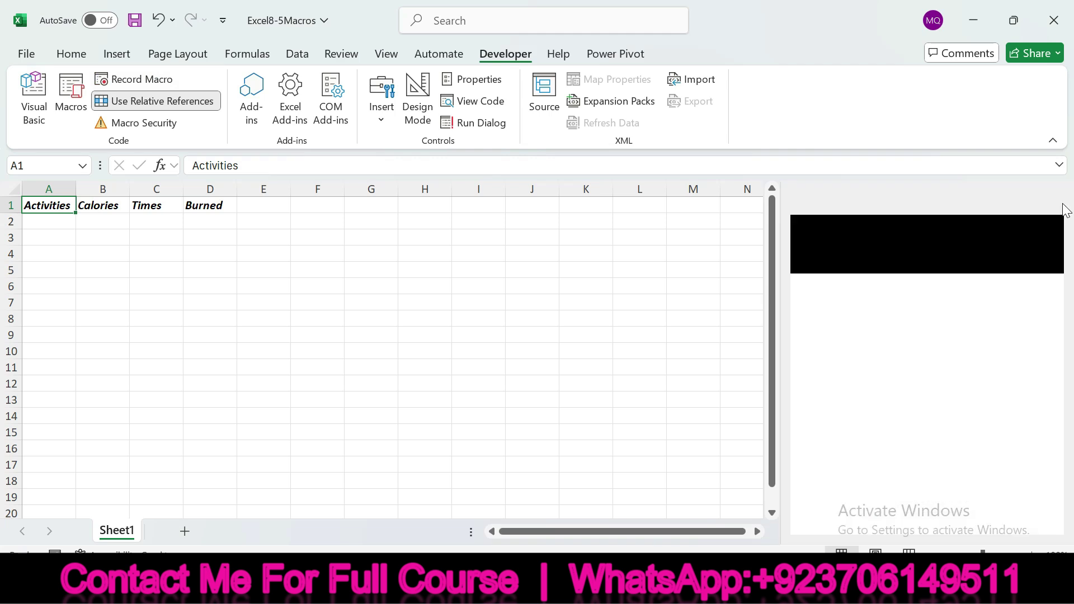
Return to the SIMnet checklist, mark step 3i complete, and highlight the instruction to select cell A4 in step 4a.
key("alt+Tab")
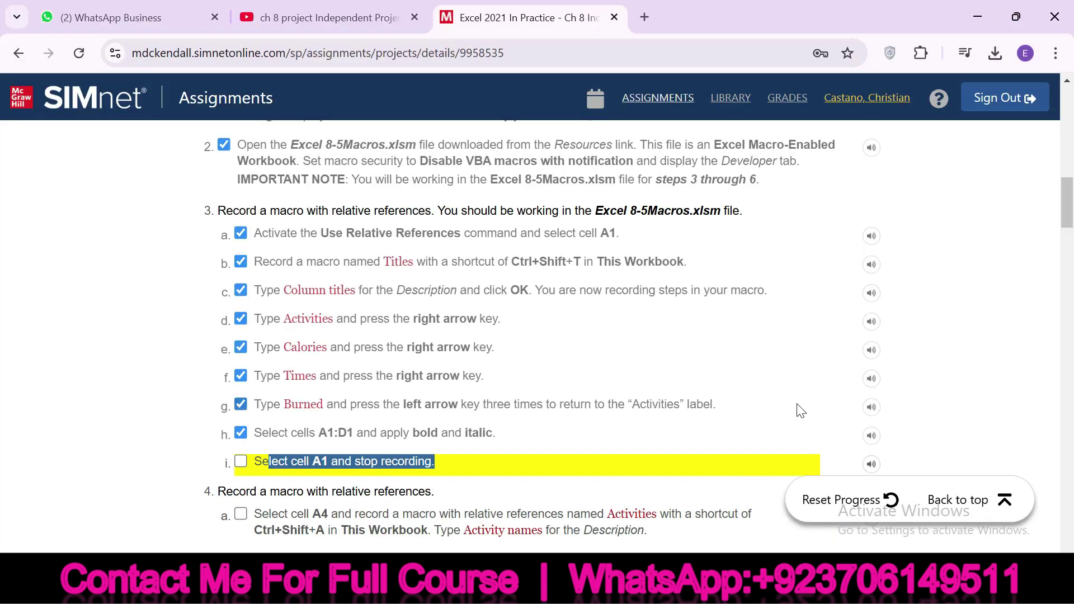
left_click_drag(1069, 204, 1069, 231)
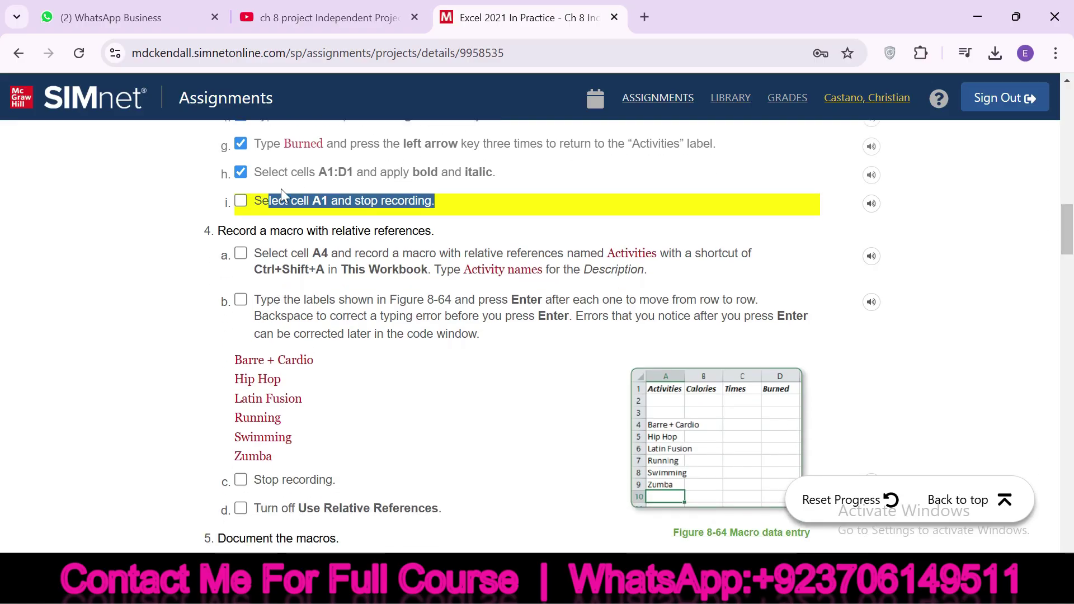
left_click(240, 200)
left_click_drag(253, 252, 327, 253)
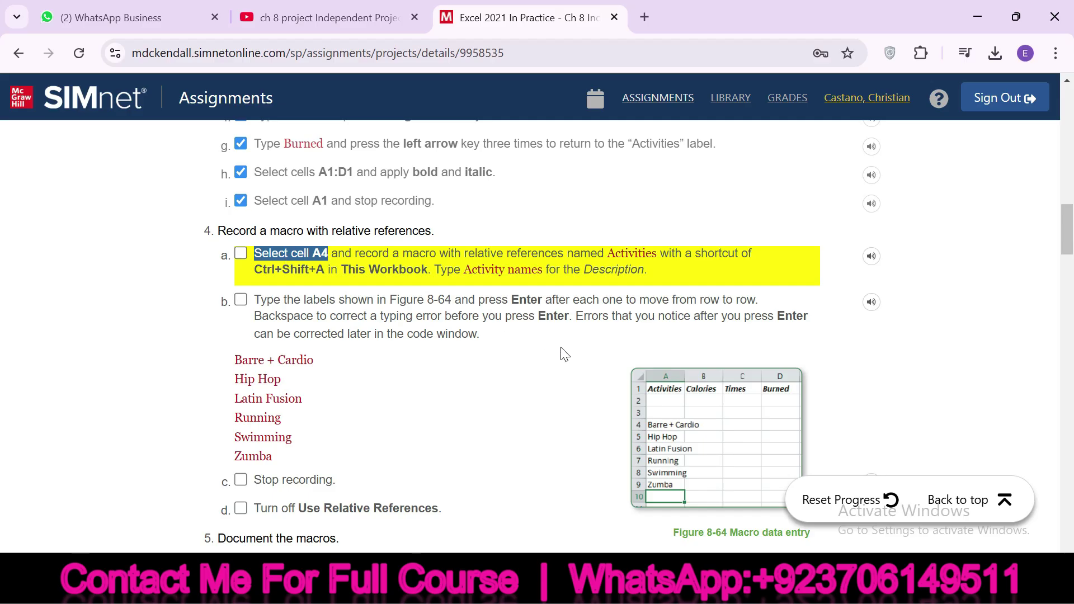
Select cell A4 in the Excel8-5Macros workbook, and highlight the macro recording instruction in SIMnet step 4a.
left_click(789, 533)
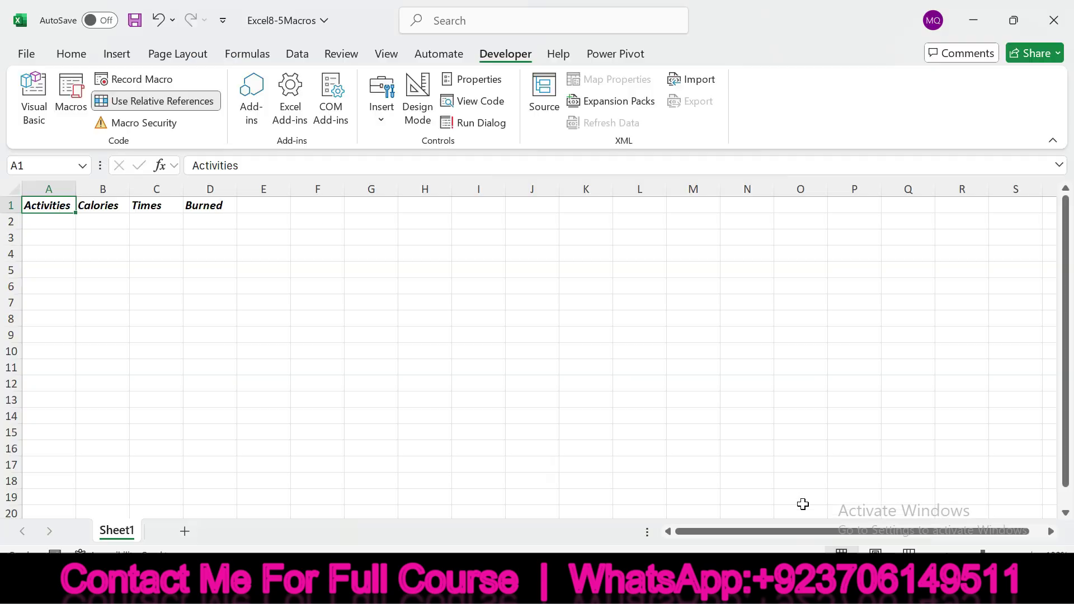
left_click(56, 253)
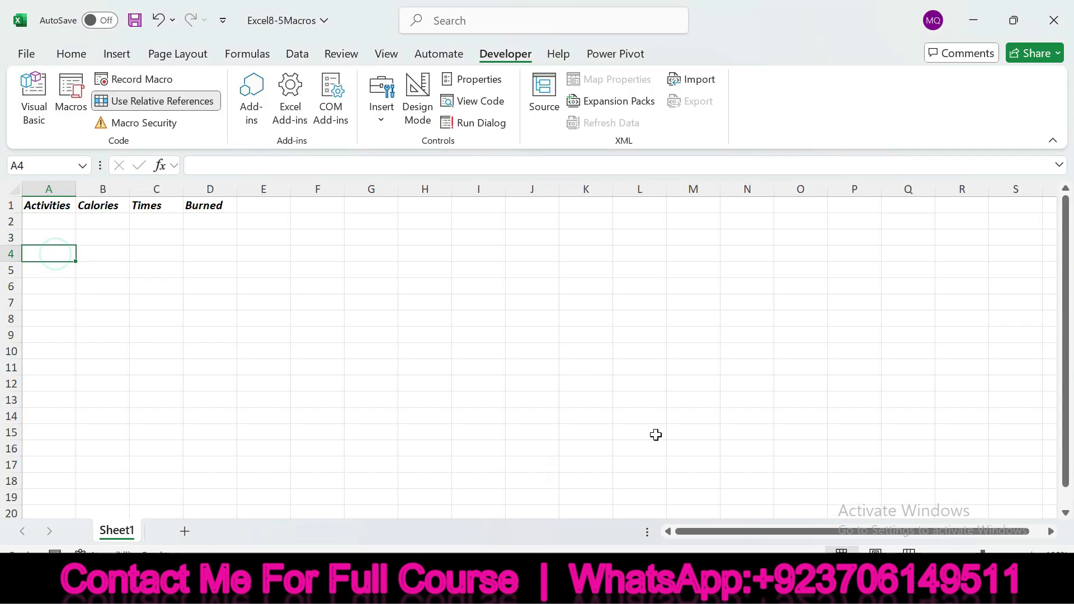
left_click(727, 587)
left_click_drag(357, 253, 536, 250)
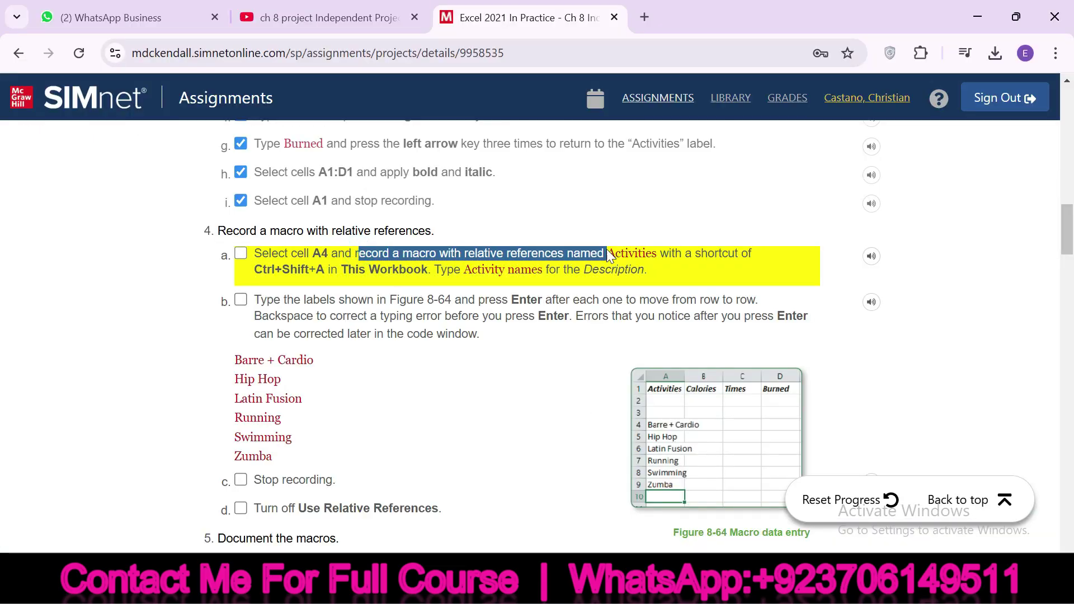
Begin setting up a new macro recording in the Excel8-5Macros workbook and name the macro Activities.
left_click_drag(729, 253, 652, 273)
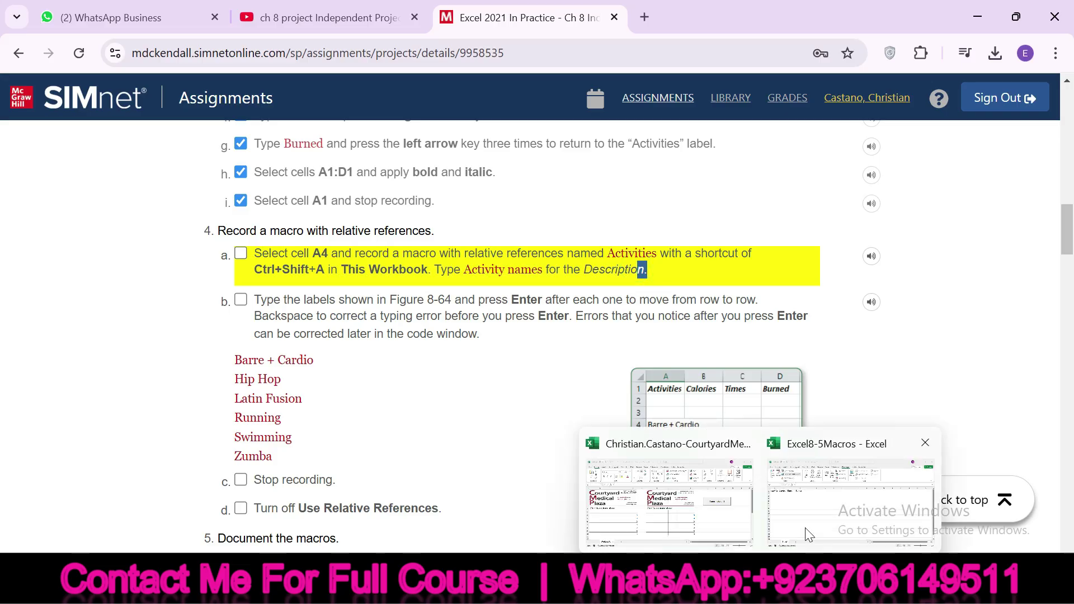
left_click(828, 492)
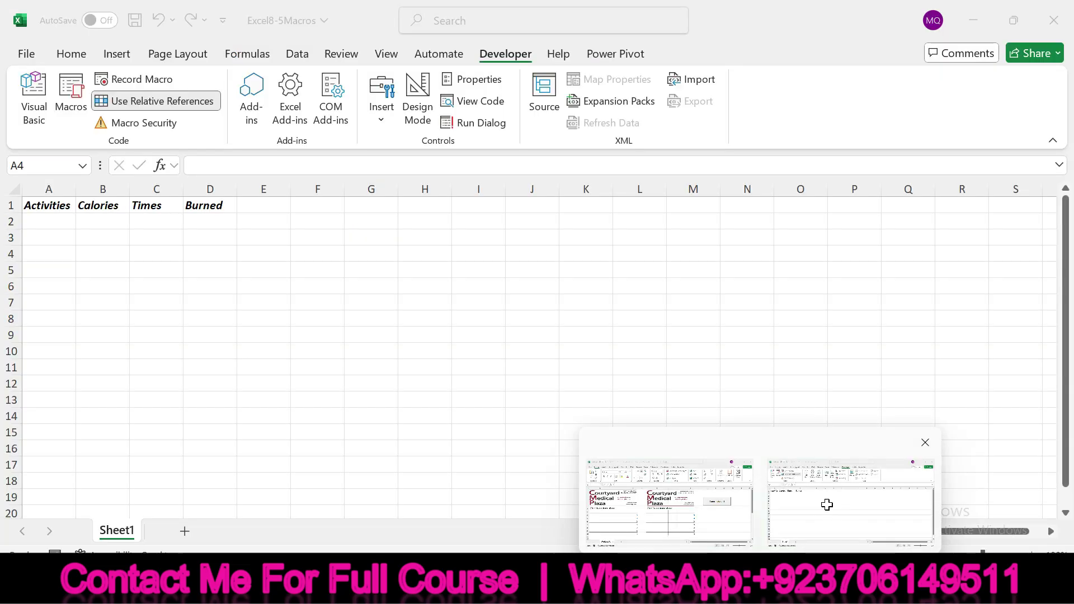
left_click(148, 79)
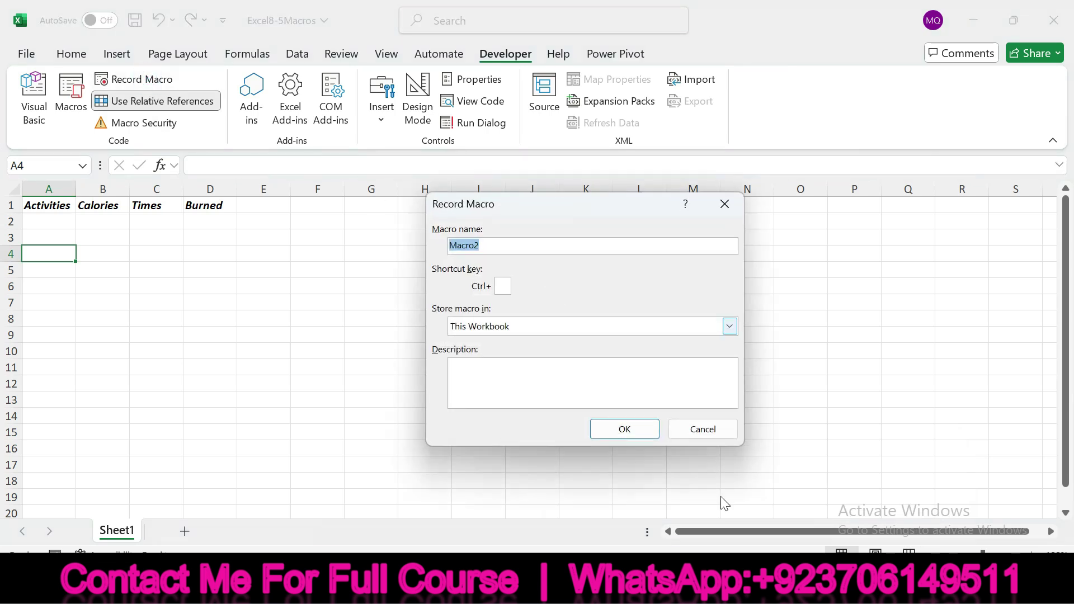
left_click(722, 592)
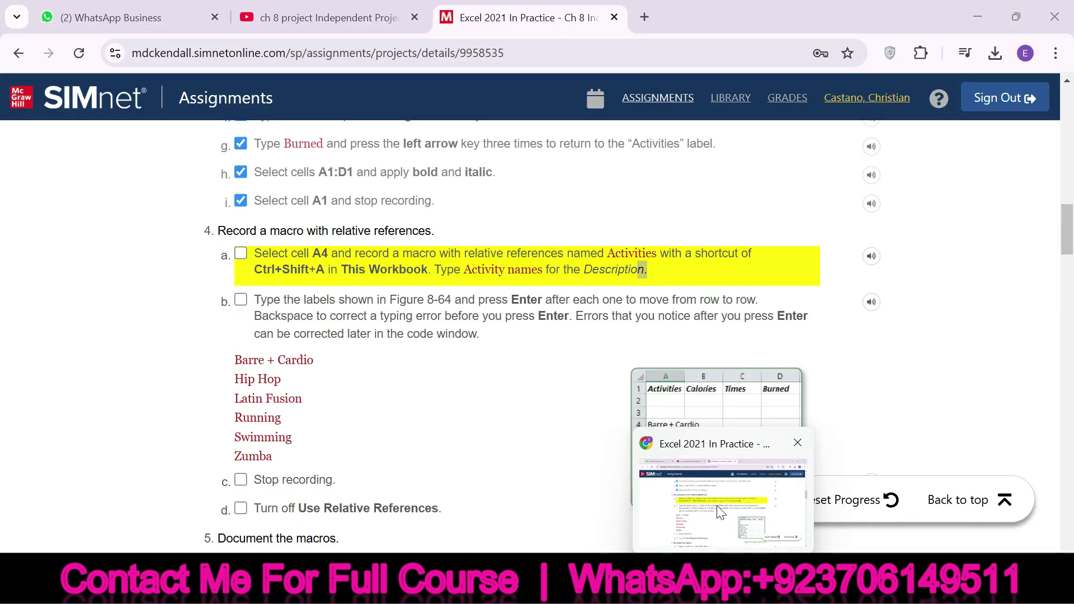
key("alt+Tab")
type("A")
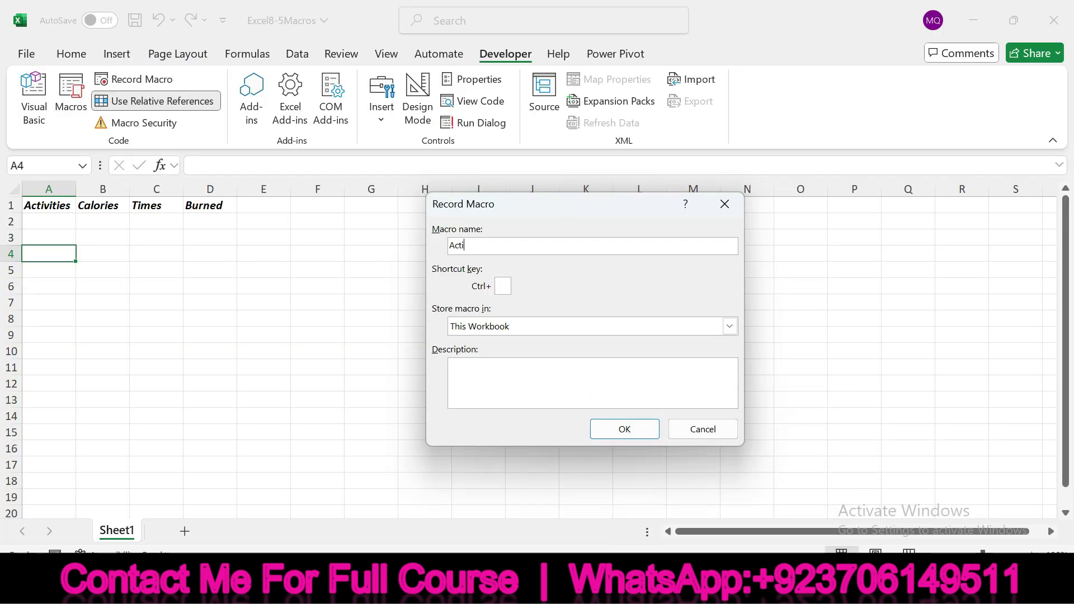
type("ctivities")
Check SIMnet step 4a for the shortcut, and assign Ctrl+Shift+A to the Activities macro in the Record Macro dialog.
left_click(721, 546)
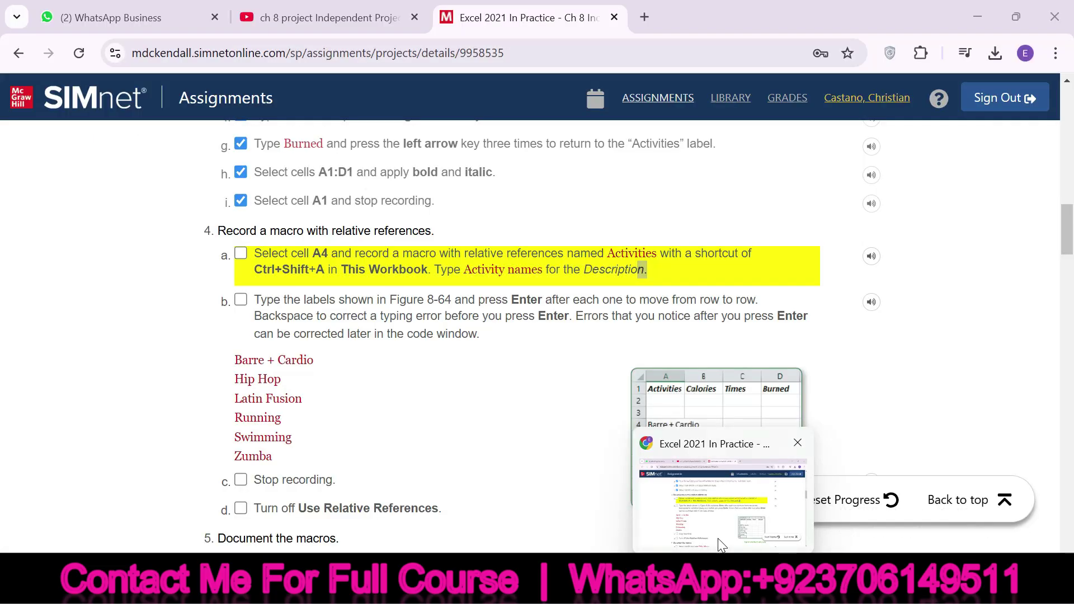
key("alt+Tab")
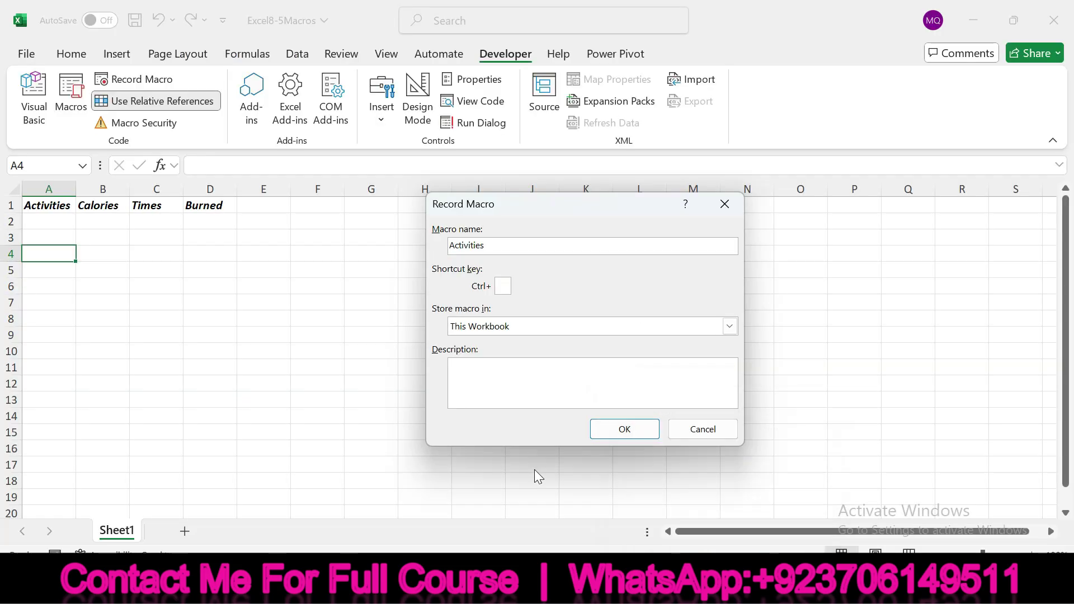
key("Tab")
left_click(503, 286)
type("A")
Enter "Activity name:" as the macro description, checking the wording in SIMnet, and start recording the Activities macro in This Workbook.
left_click(515, 372)
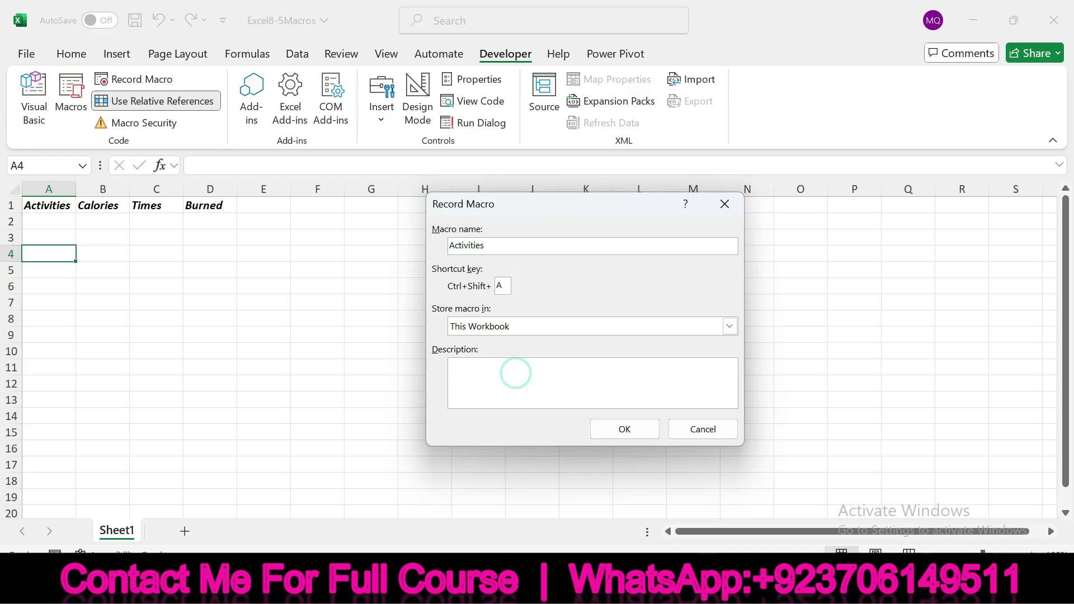
mouse_move(724, 587)
left_click(714, 517)
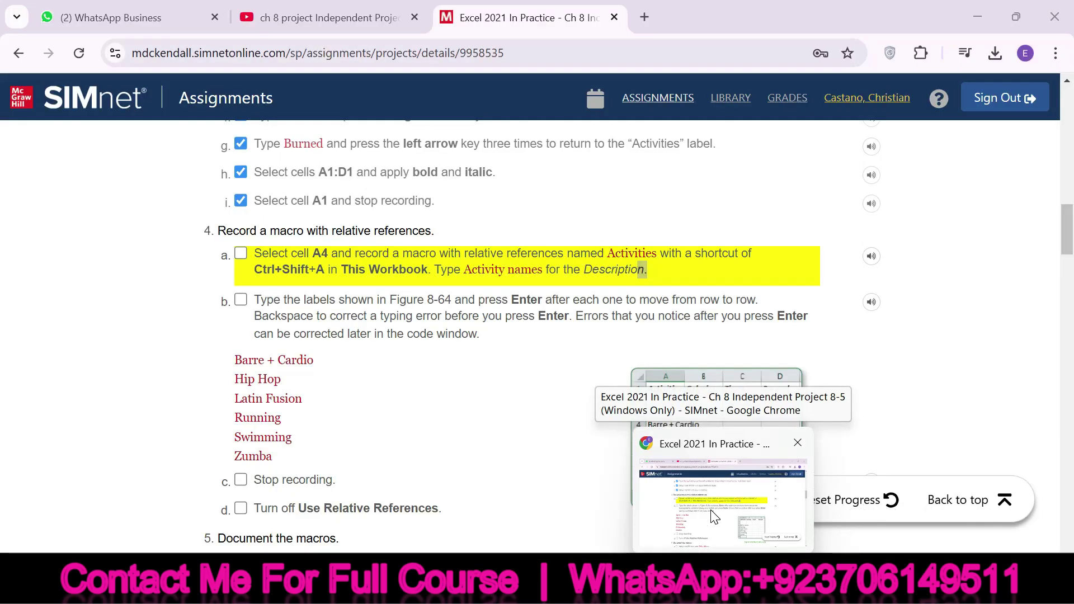
type("A")
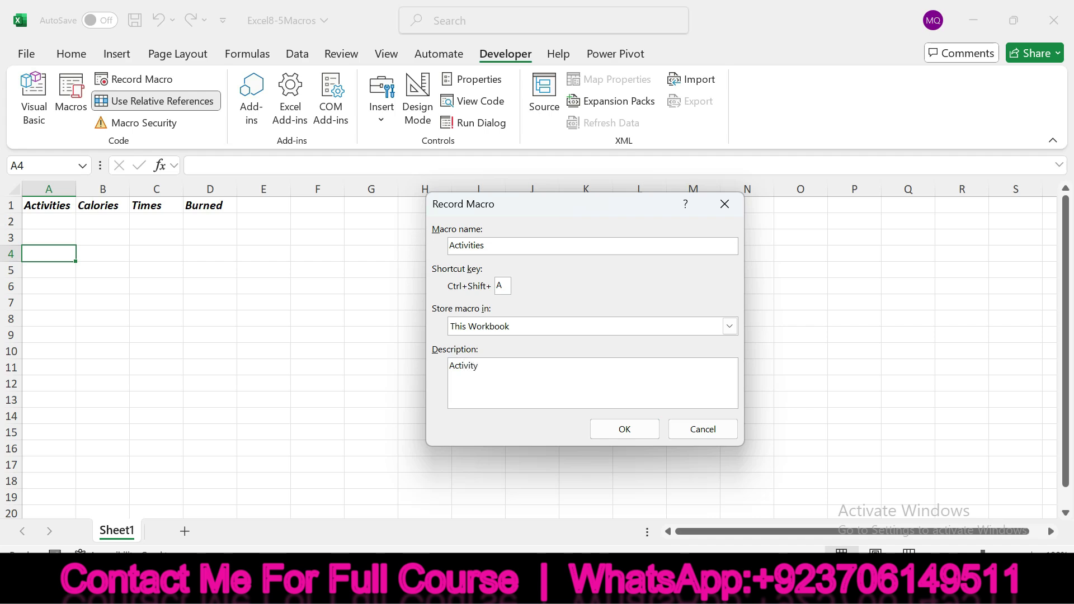
mouse_move(713, 512)
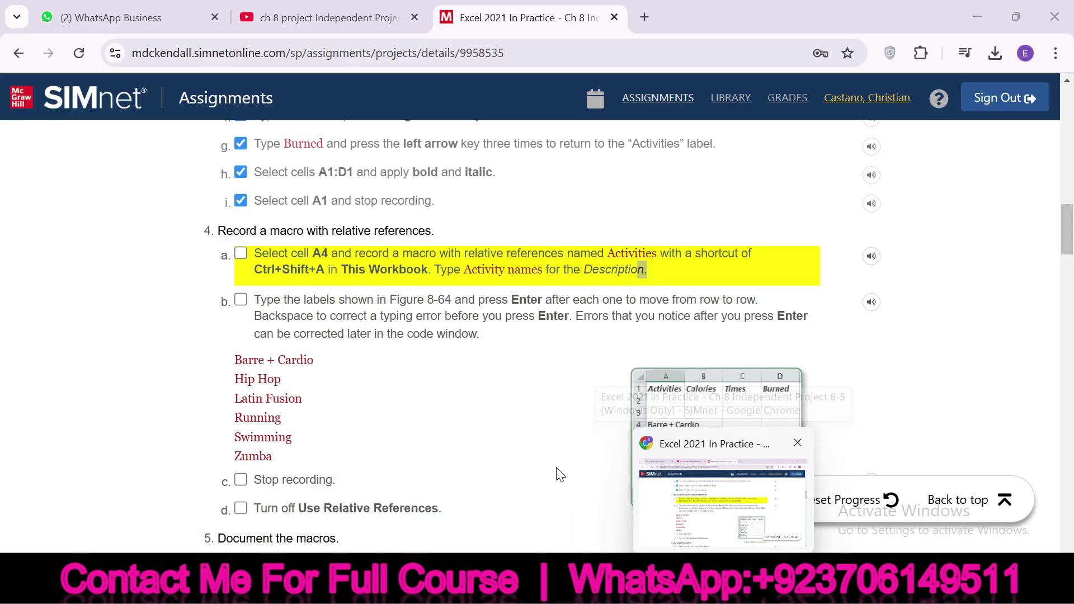
type("name:")
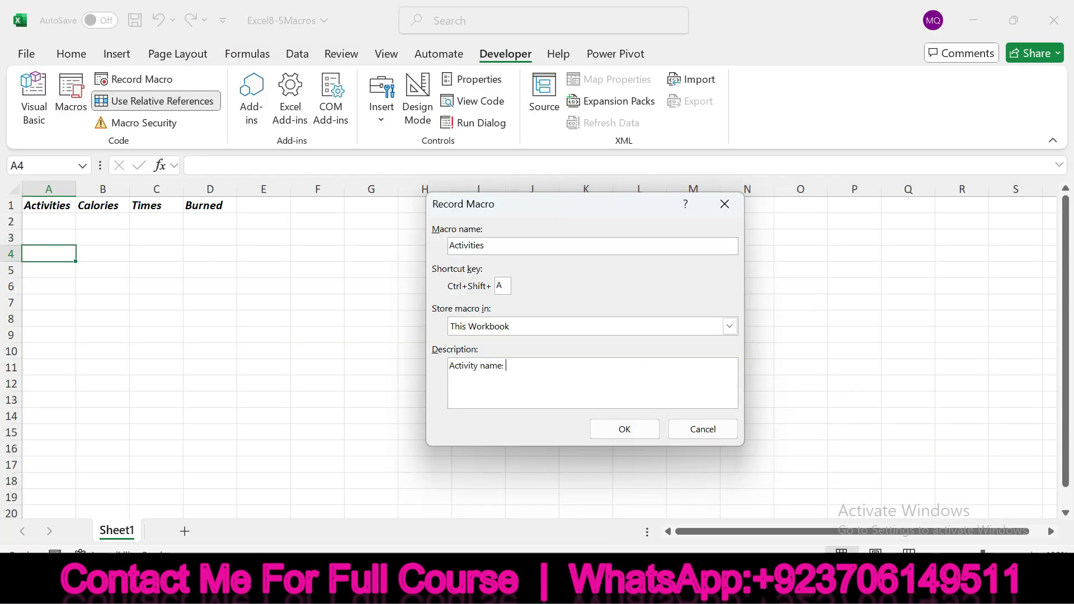
left_click(633, 432)
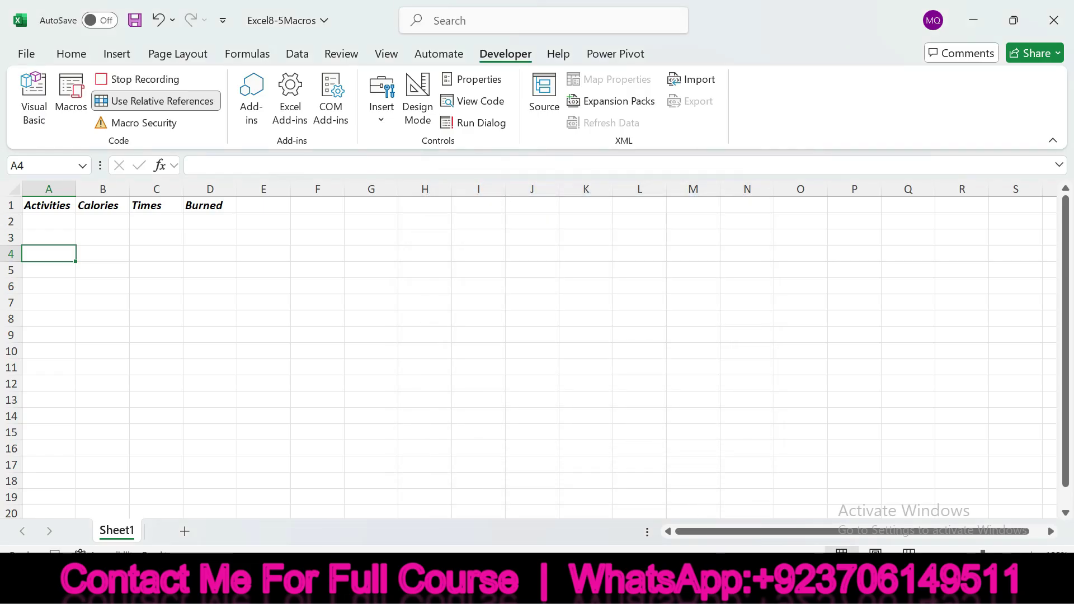
Return to the SIMnet checklist, mark step 4a complete, and highlight the step 4b instruction and the Barre + Cardio label.
key("alt+Tab")
left_click(241, 253)
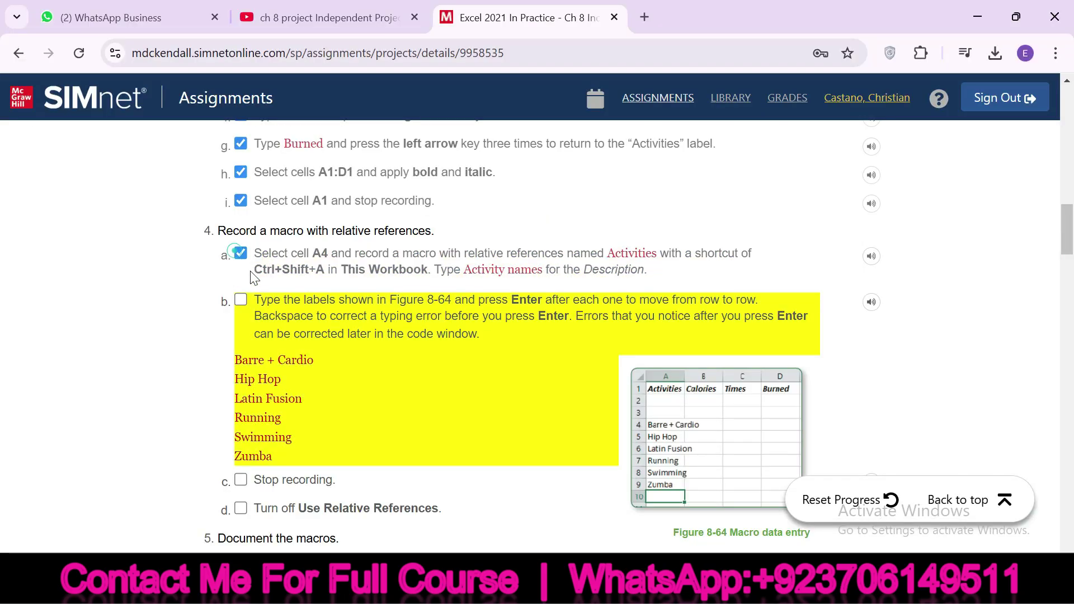
left_click_drag(261, 299, 543, 314)
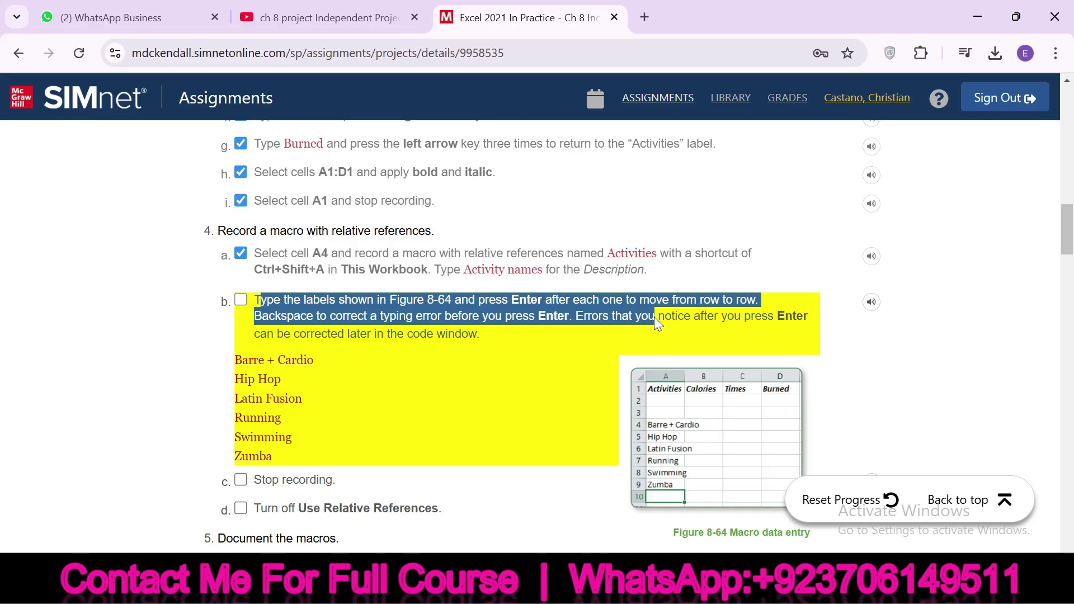
left_click_drag(755, 310, 470, 327)
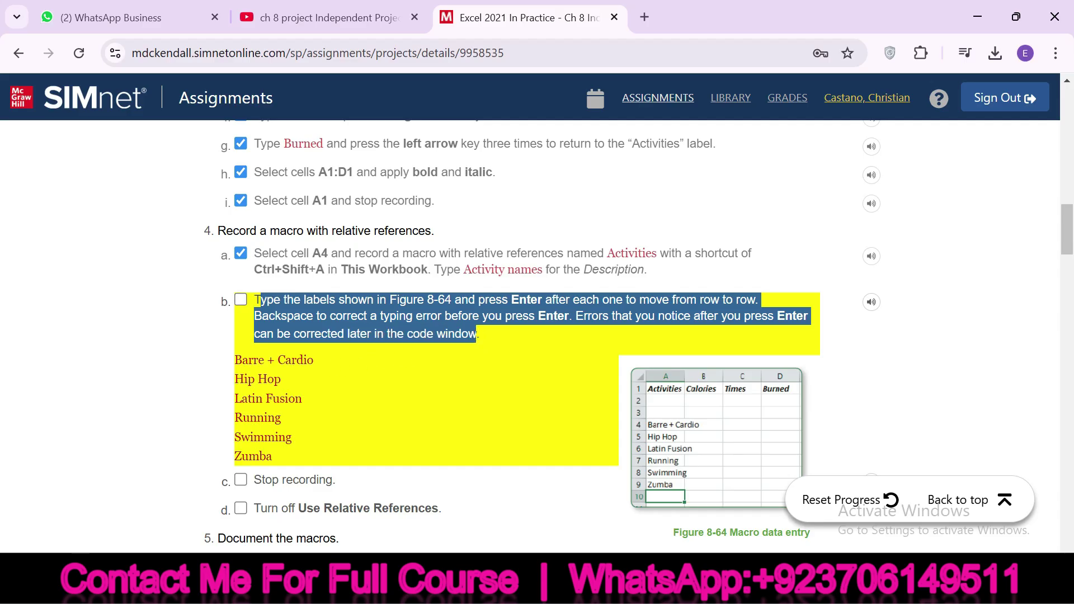
left_click_drag(248, 360, 302, 360)
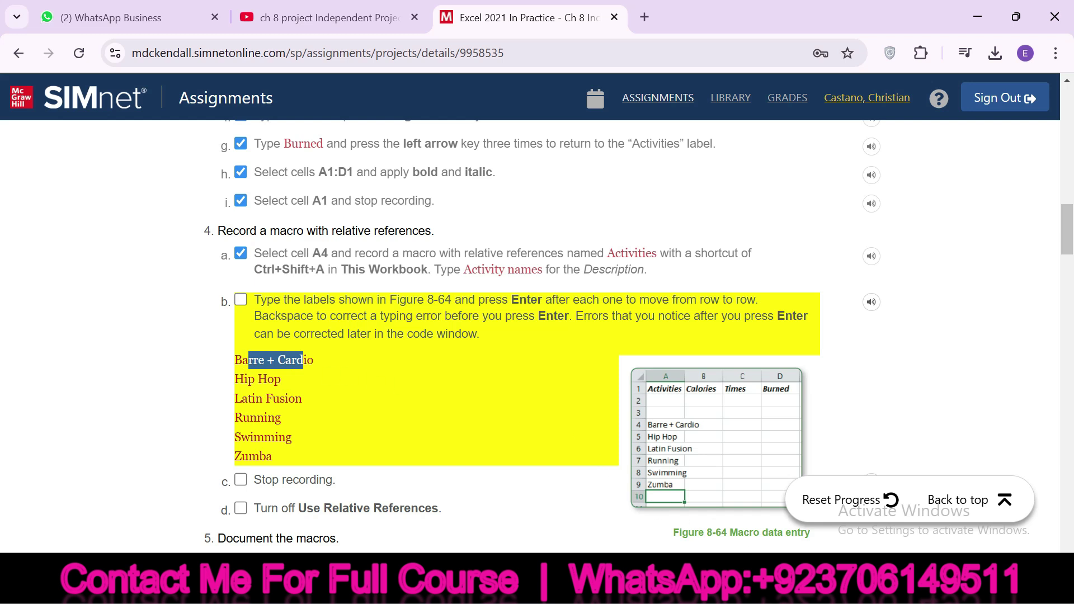
Switch to the Excel8-5Macros workbook and enter Barre + Cardio in cell A4.
mouse_move(761, 592)
left_click(849, 501)
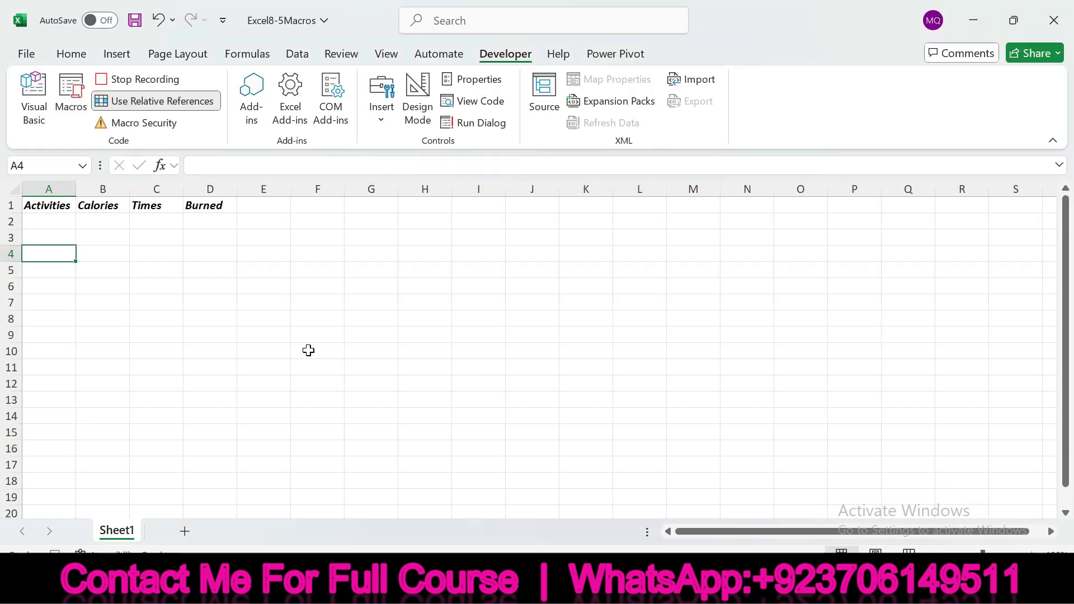
type("Ba")
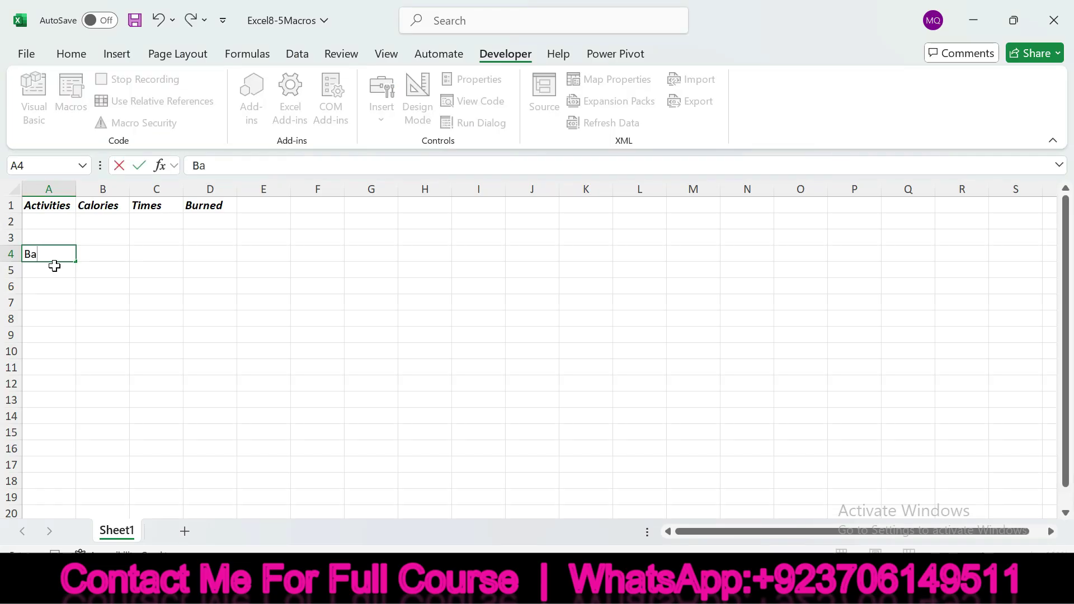
type("rre + Cardio")
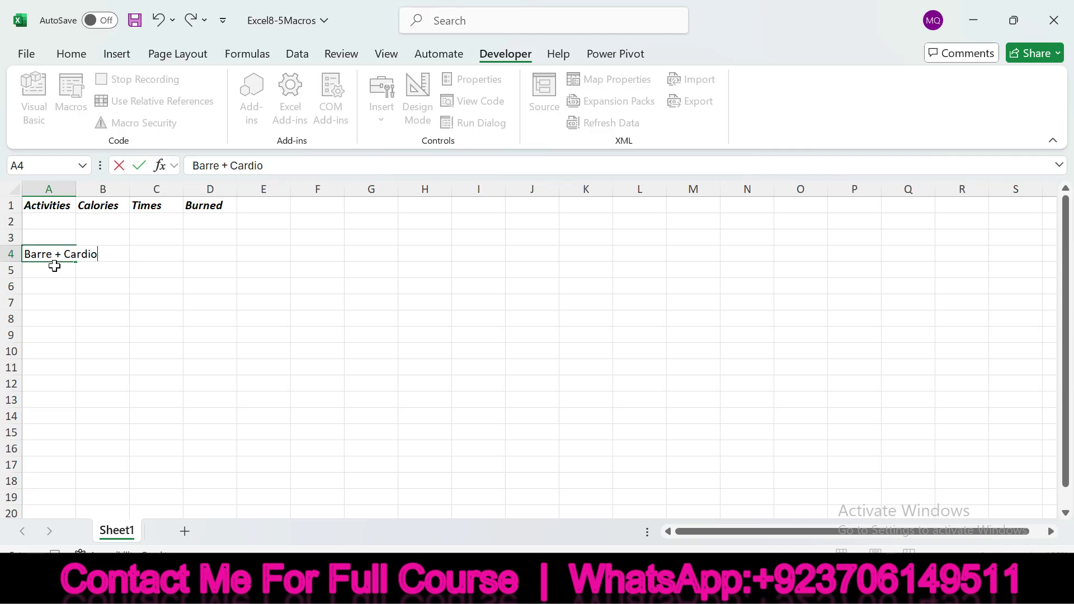
mouse_move(722, 592)
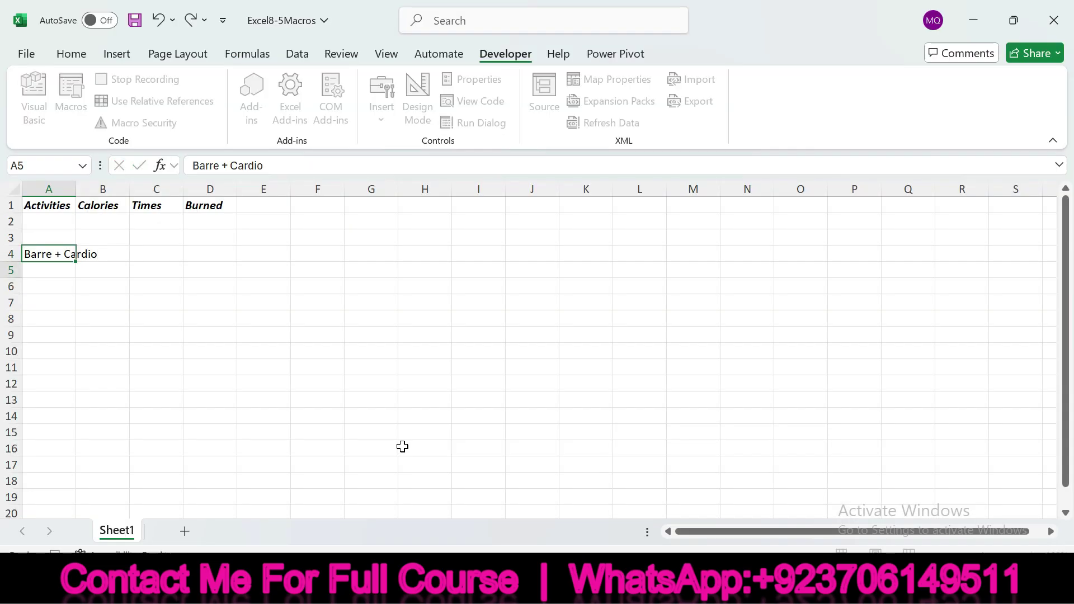
key("Return")
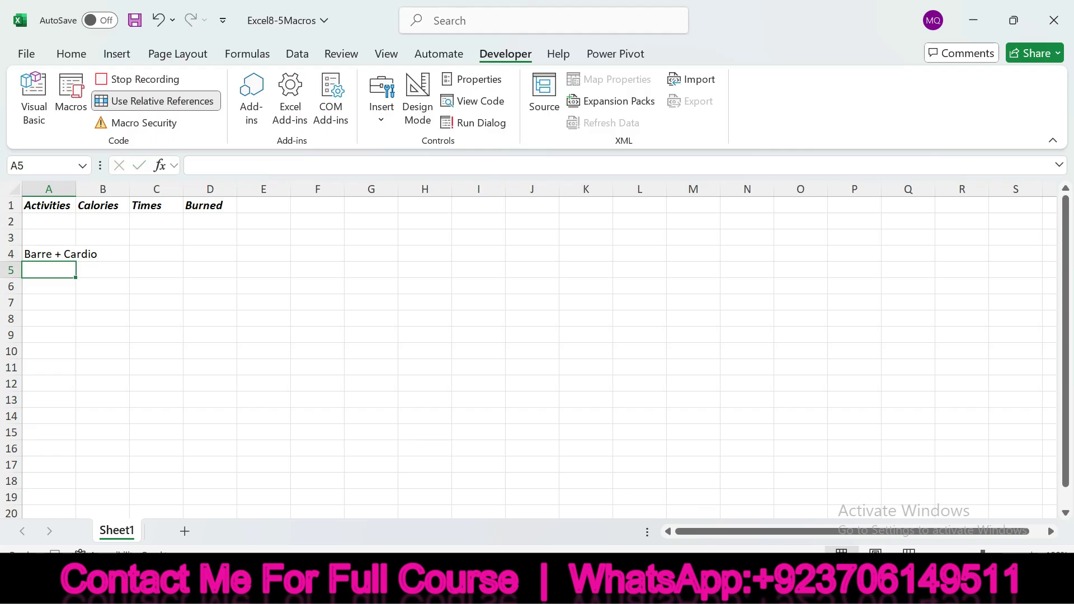
Highlight the Hip Hop label in SIMnet step 4b, and enter Hip Hop in cell A5 of Excel8-5Macros.
left_click(708, 590)
left_click_drag(235, 380, 273, 380)
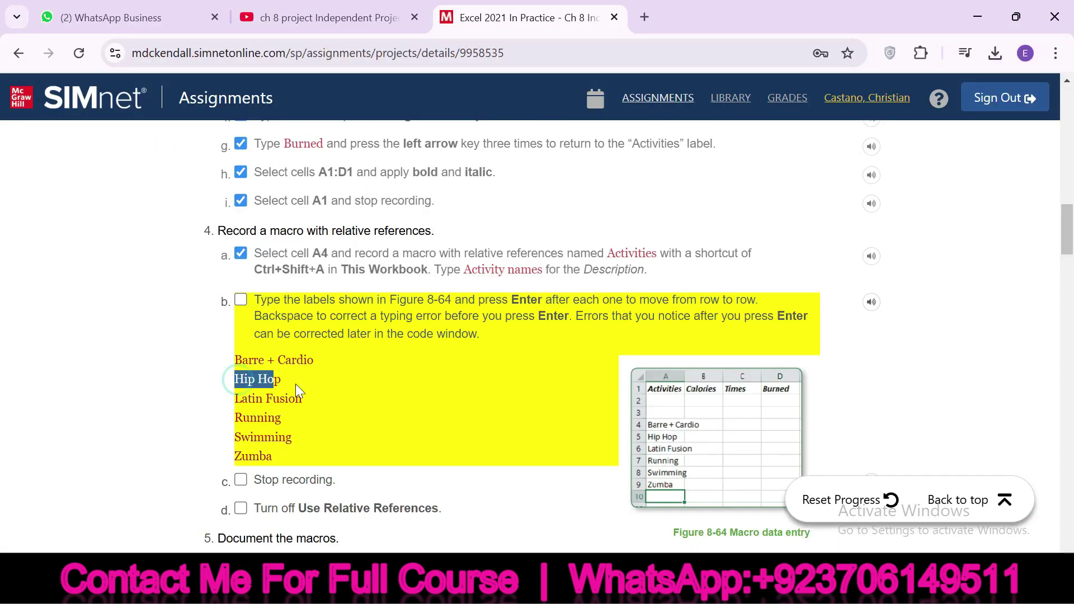
mouse_move(773, 589)
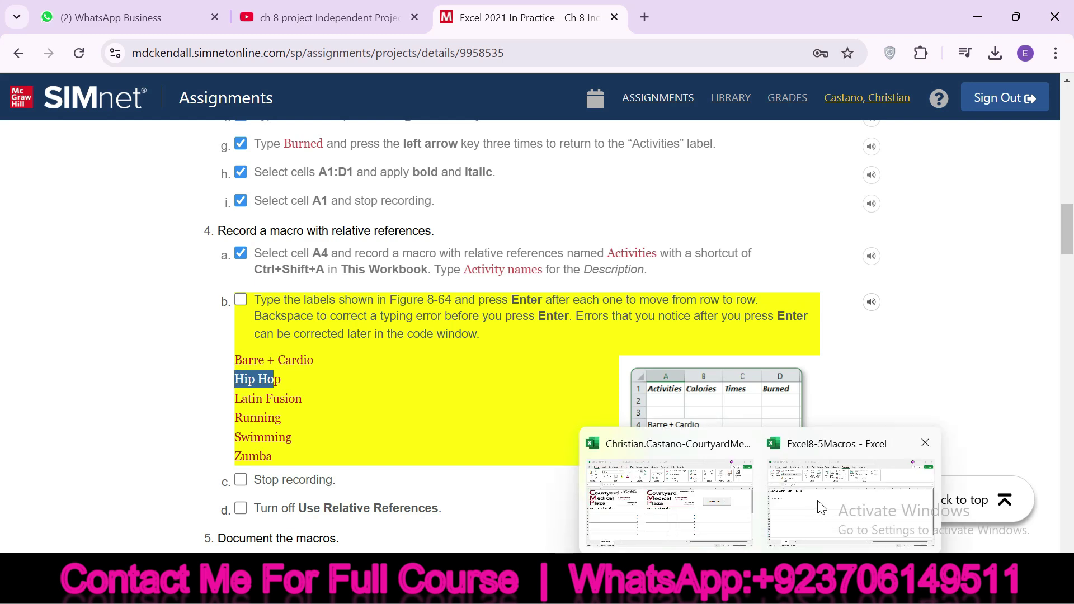
left_click(863, 480)
type("Hip")
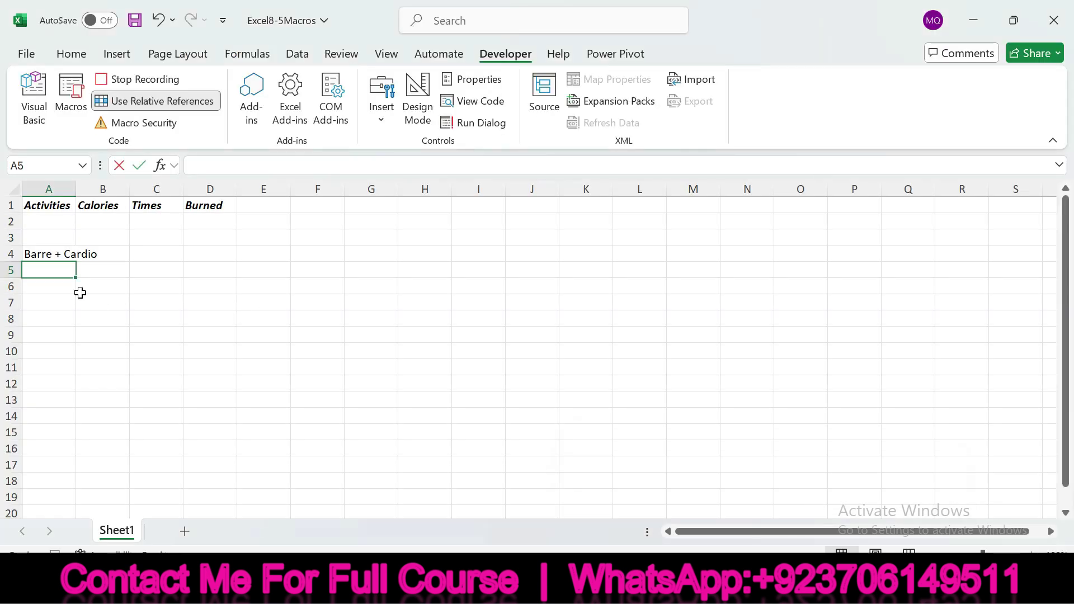
type(" Hop")
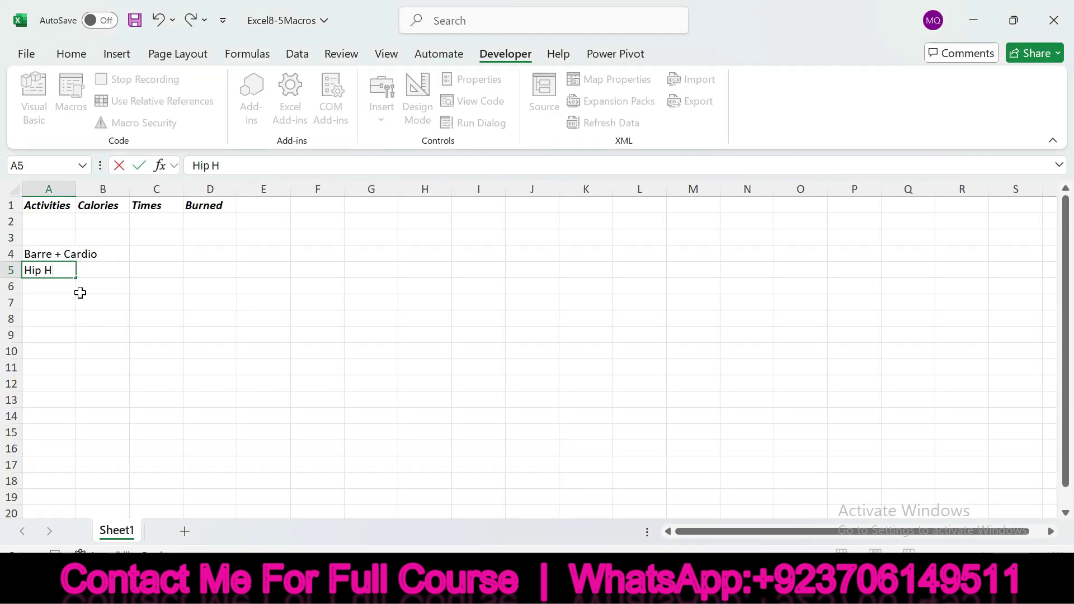
key("Return")
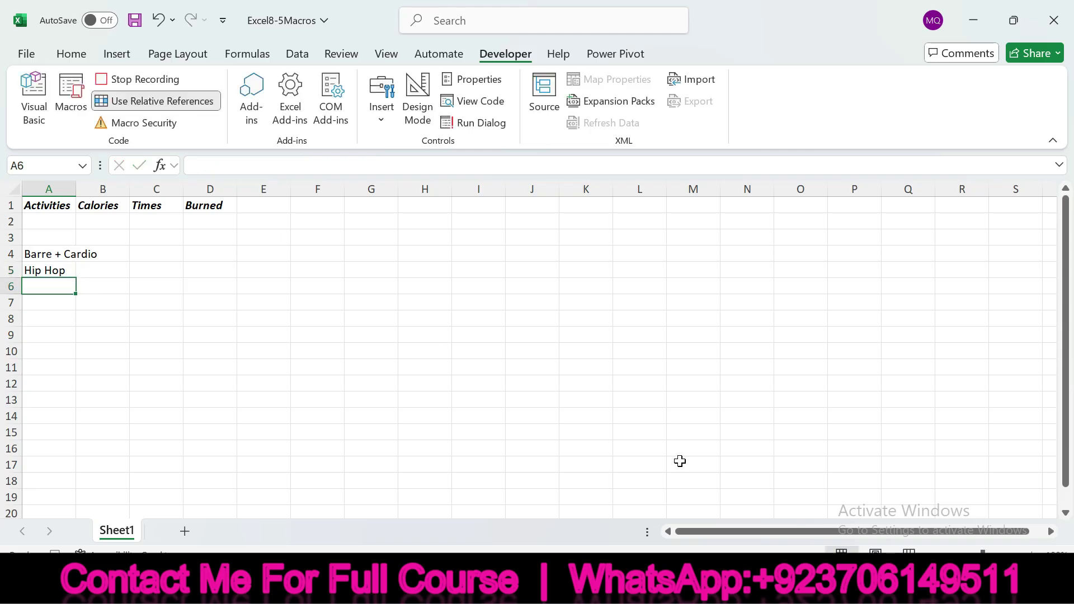
Check the next label in the SIMnet list and enter Latin Fusion in cell A6 of the workbook.
mouse_move(716, 590)
left_click(696, 506)
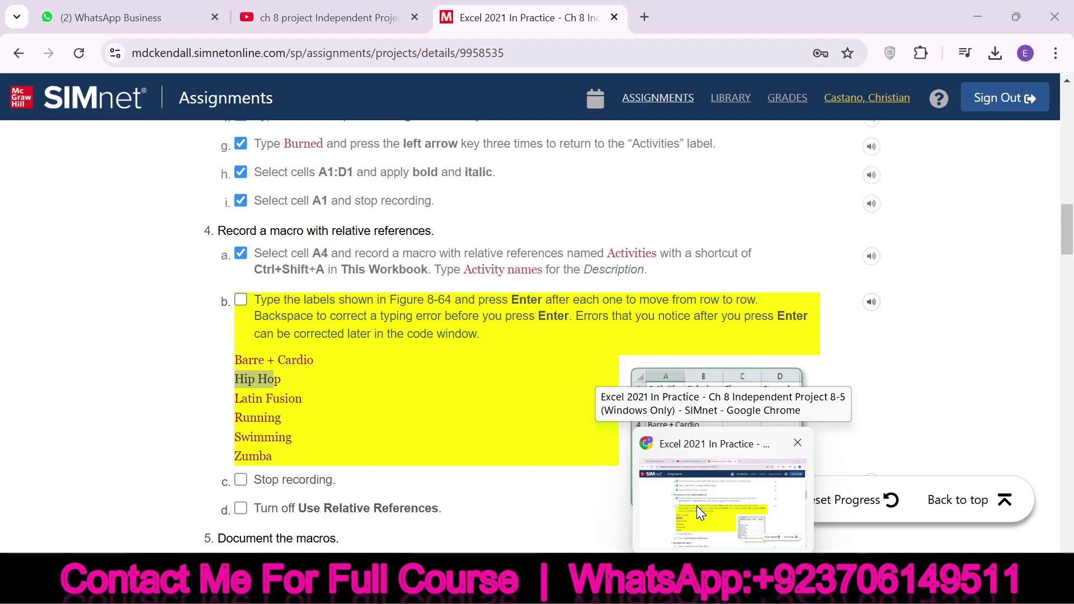
type("La")
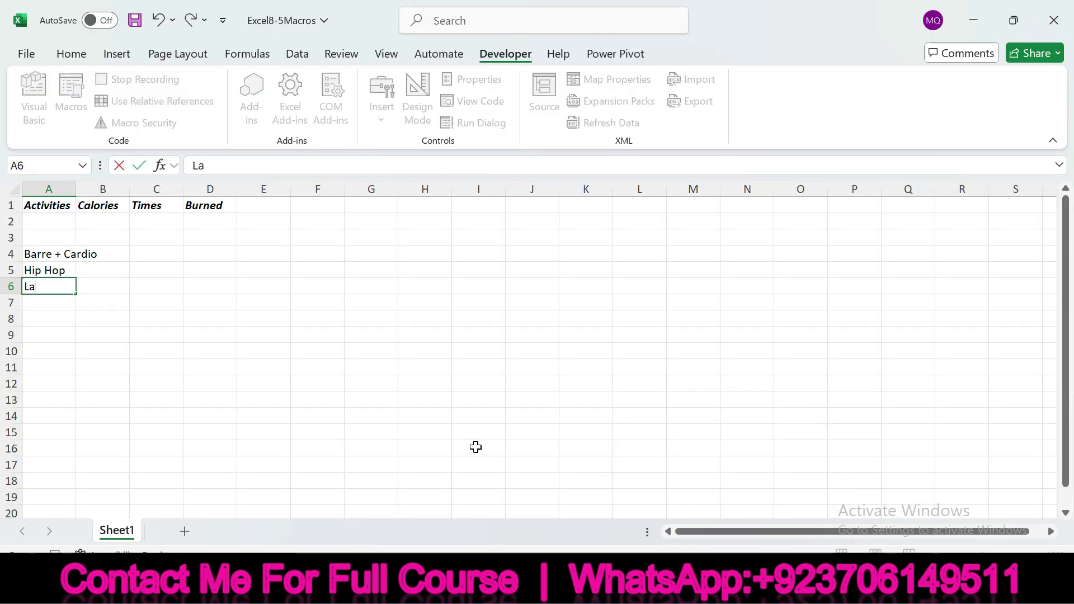
type("tin Fusion")
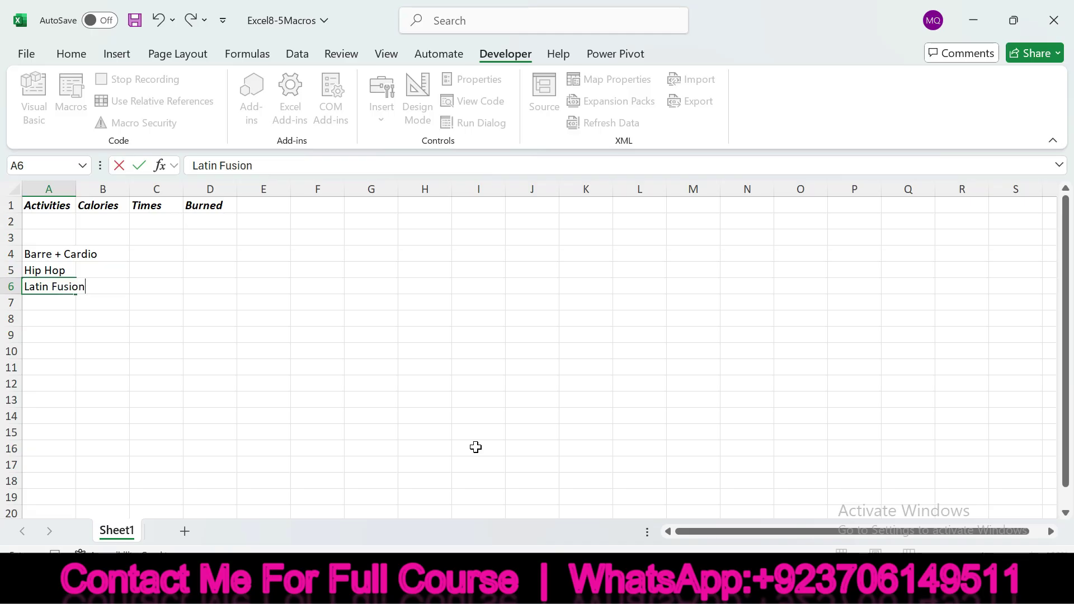
key("Return")
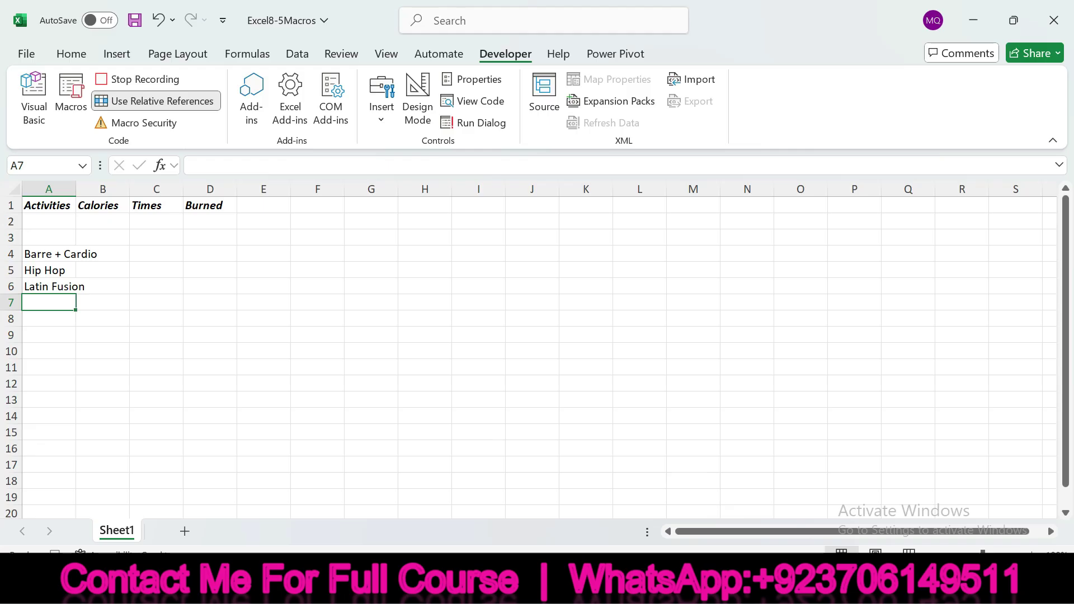
Check the SIMnet label list and enter Running in cell A7 of the workbook.
mouse_move(721, 534)
type("R")
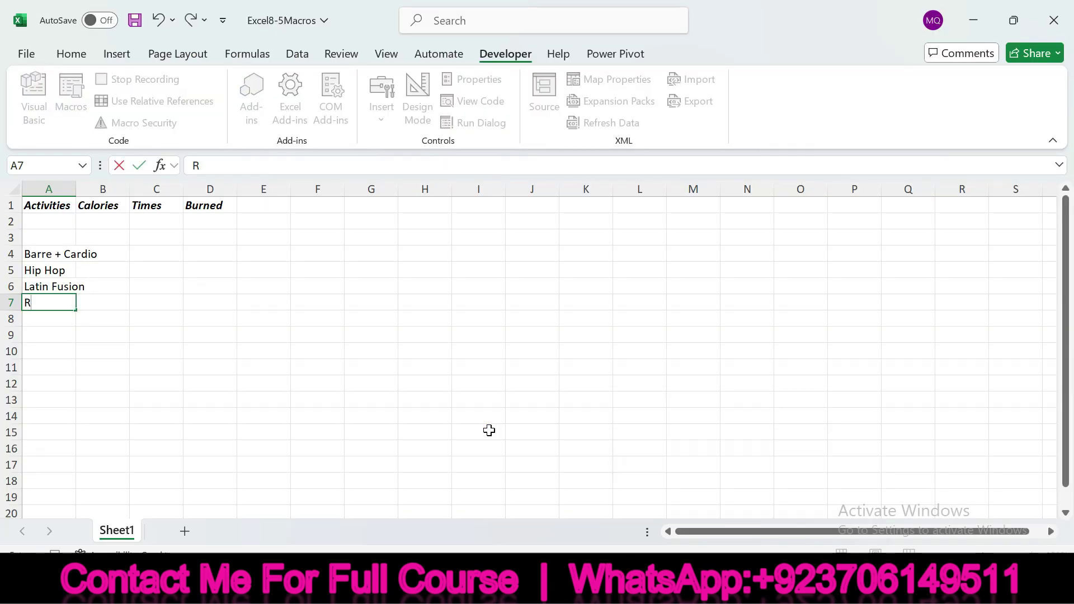
type("unnin")
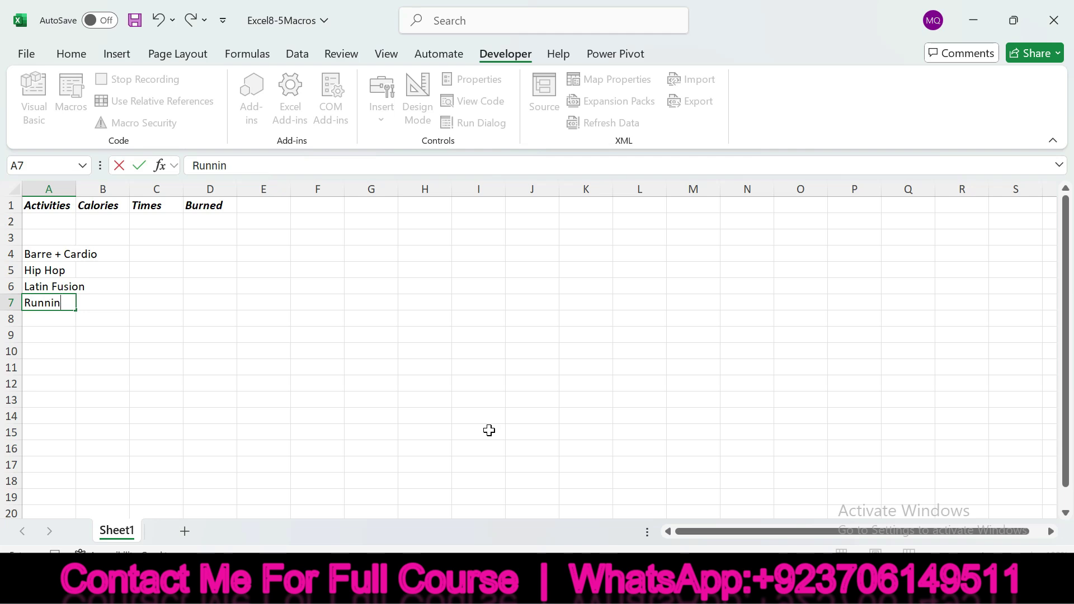
type("g")
key("Return")
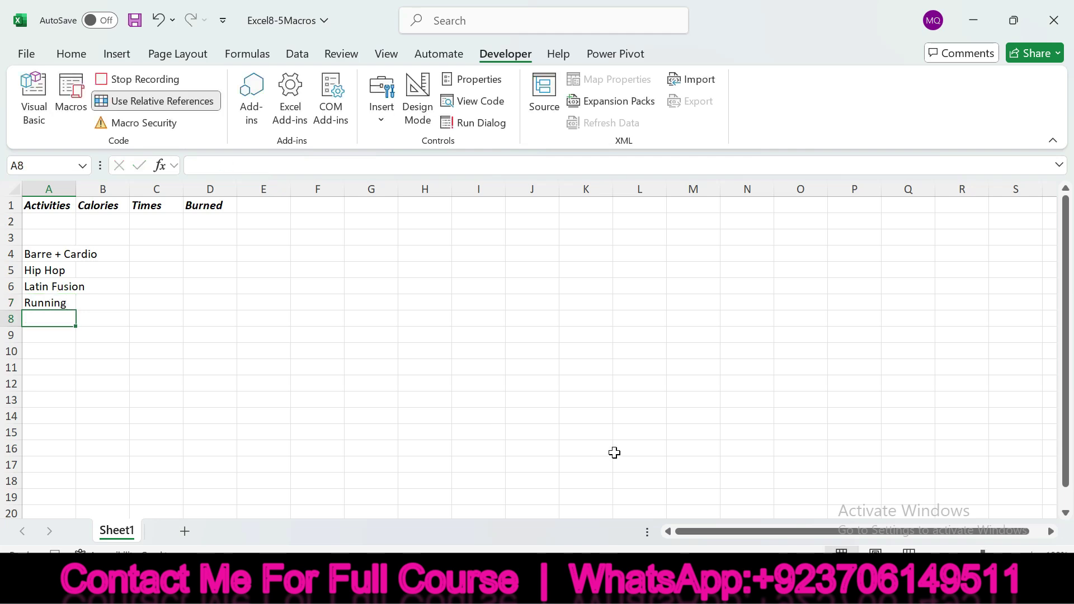
mouse_move(700, 519)
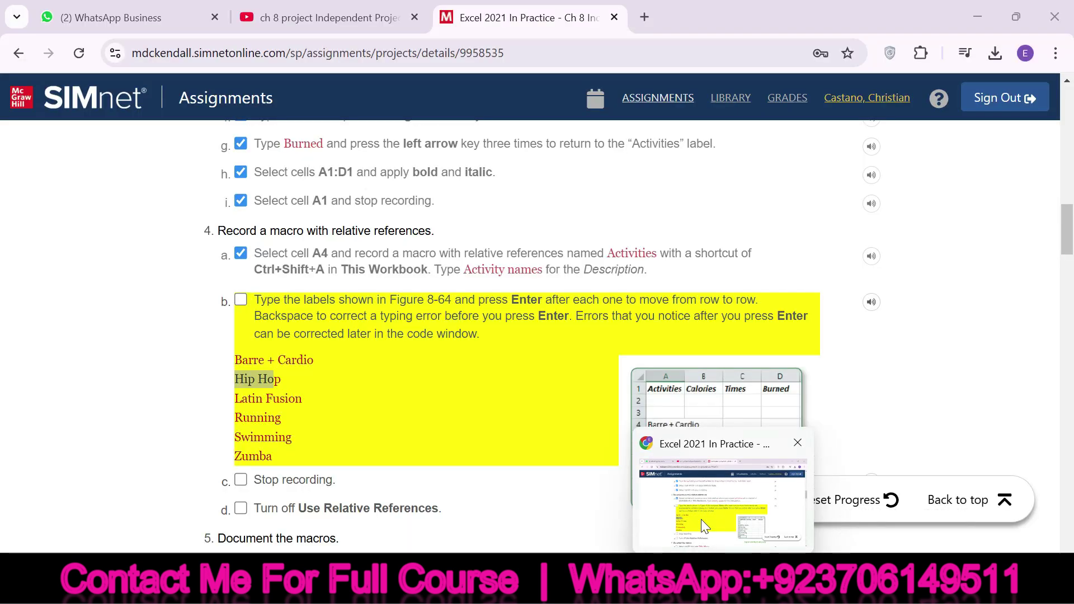
Check the next SIMnet label and enter Swimming in cell A8 of Excel8-5Macros.
type("S")
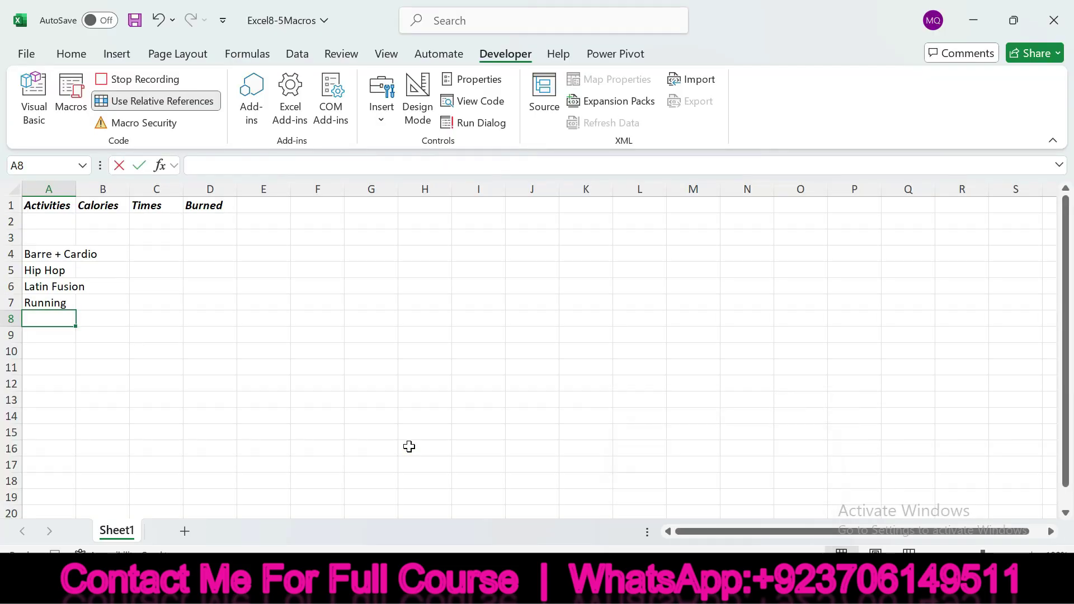
type("wi")
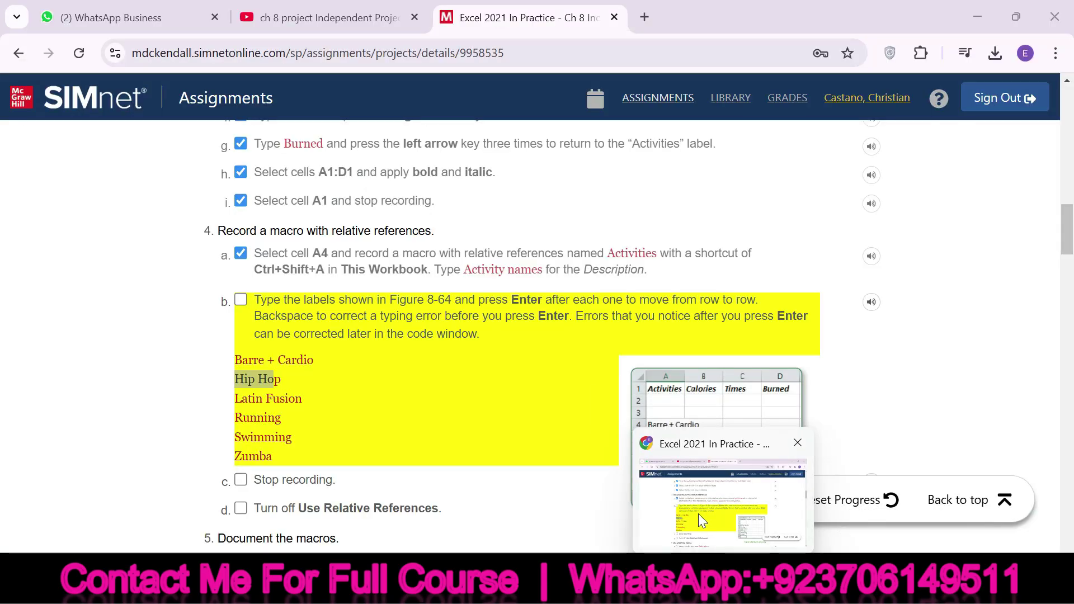
type("mming")
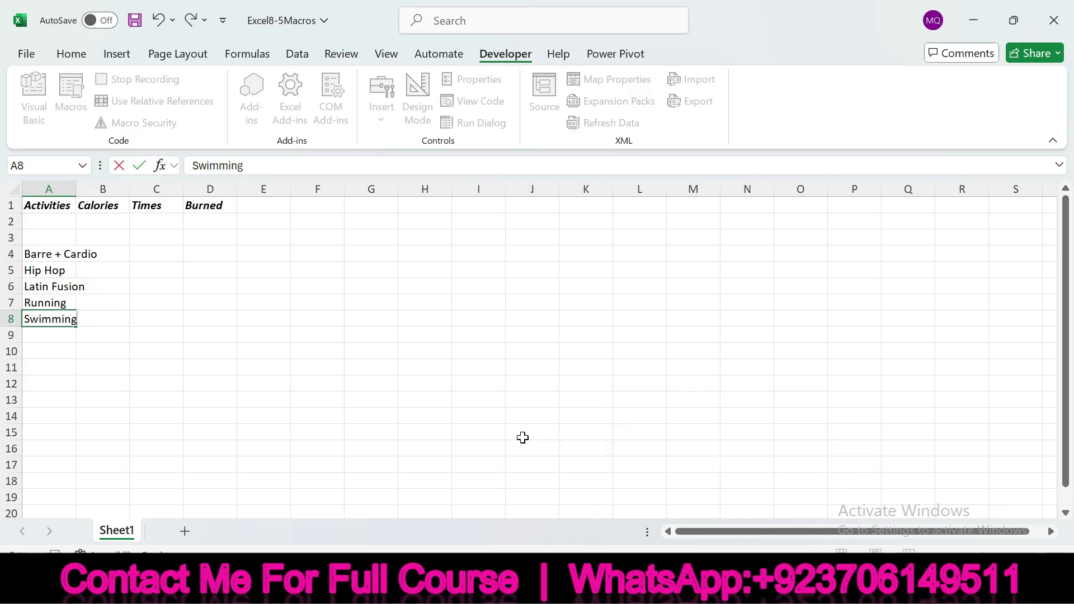
key("Return")
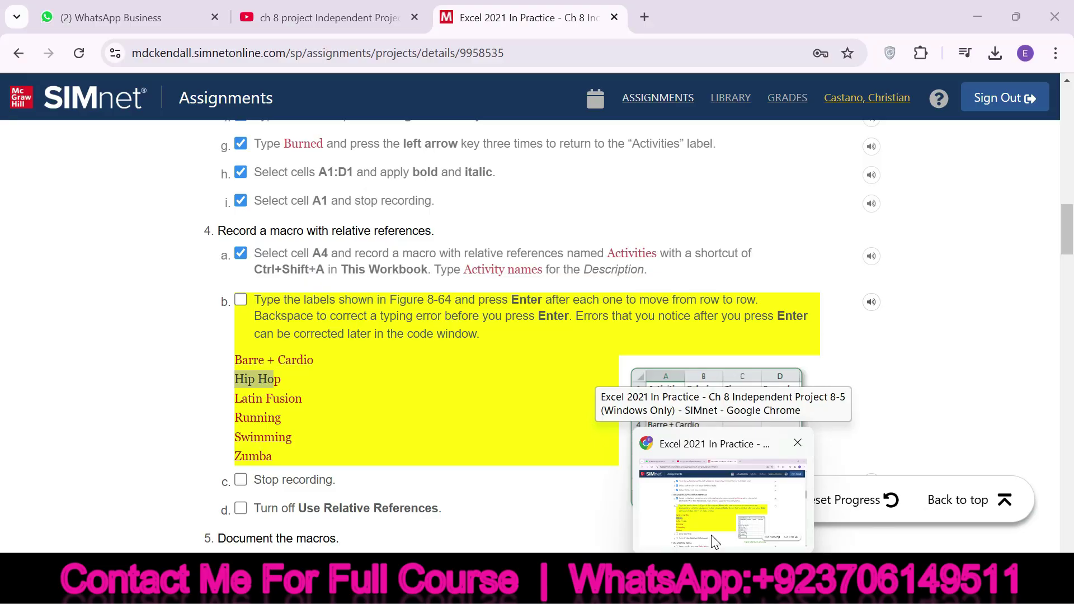
Enter Zumba in cell A9 of the workbook, and mark step 4b complete on the SIMnet page.
key("alt+Tab")
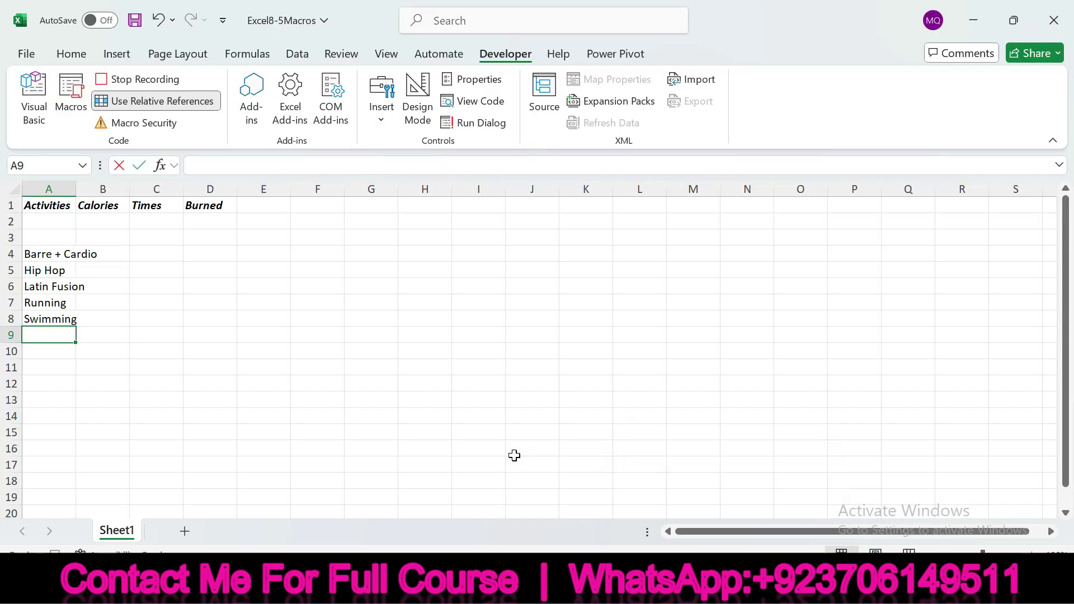
type("Zumba")
key("Return")
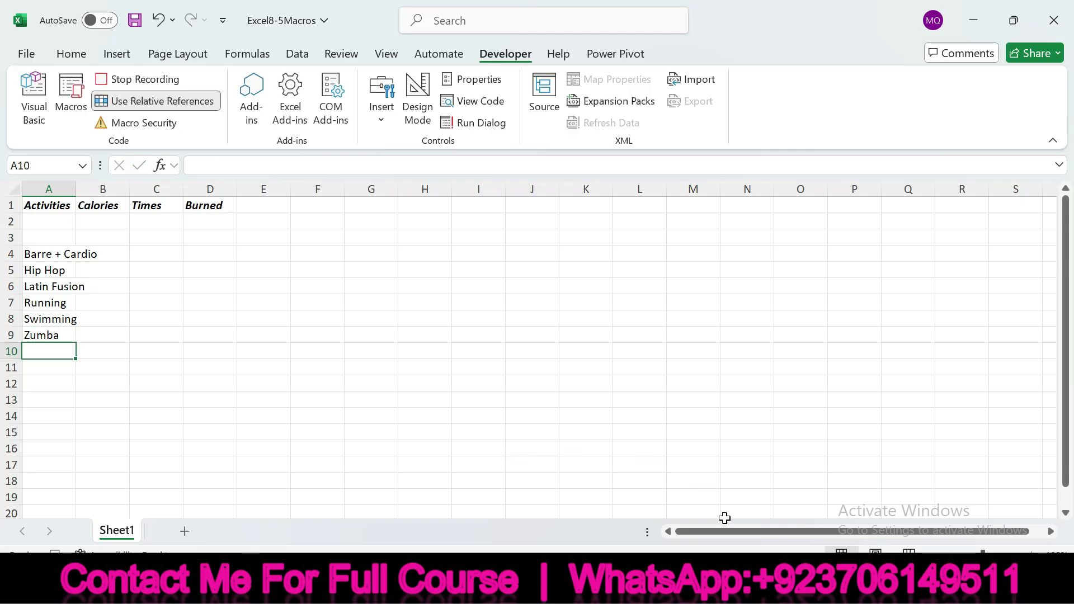
key("alt+Tab")
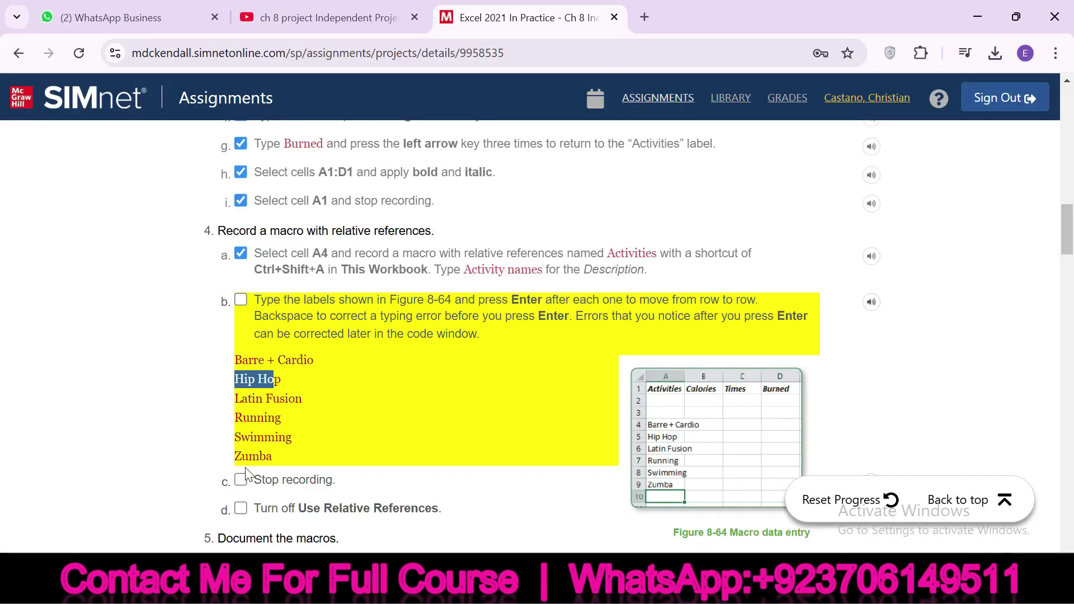
left_click(241, 301)
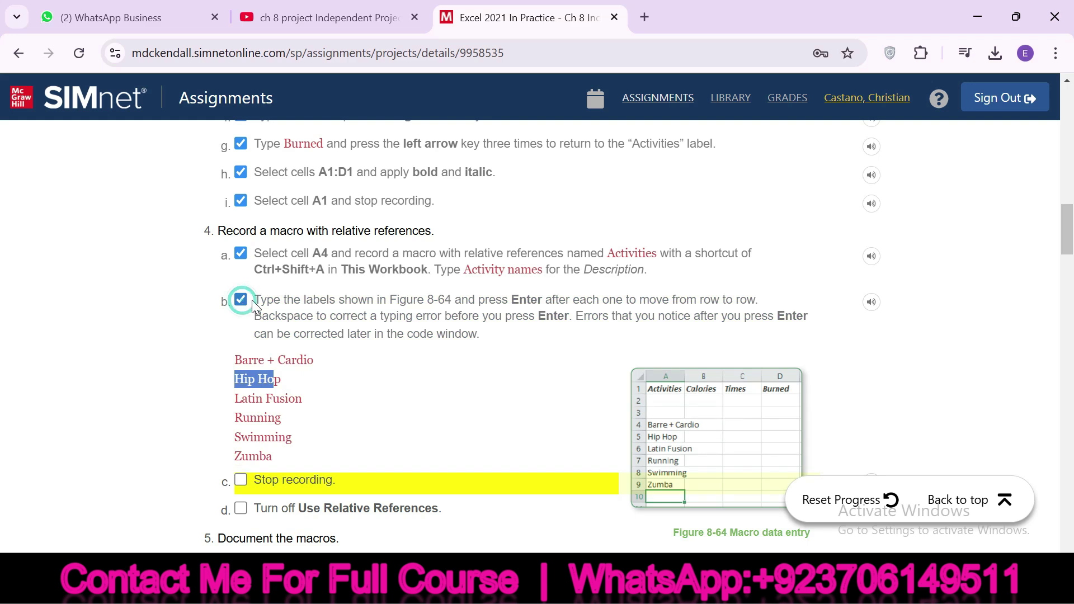
Highlight the SIMnet step 4c instruction, stop the macro recording in Excel, and mark step 4c complete.
left_click_drag(1067, 229, 1067, 250)
scroll(3, 258, "down", 1)
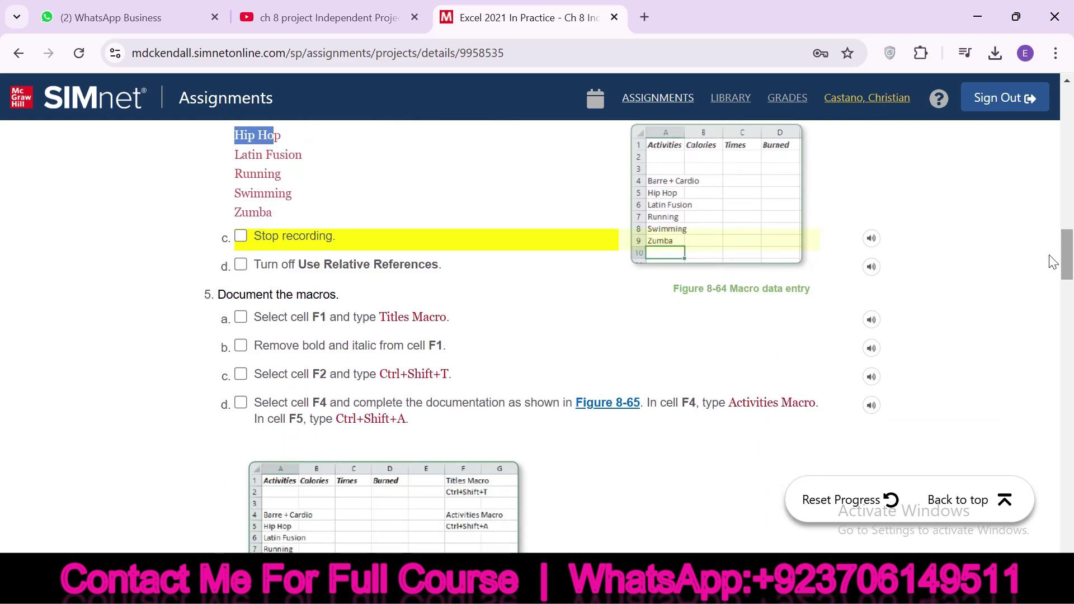
left_click_drag(261, 241, 332, 235)
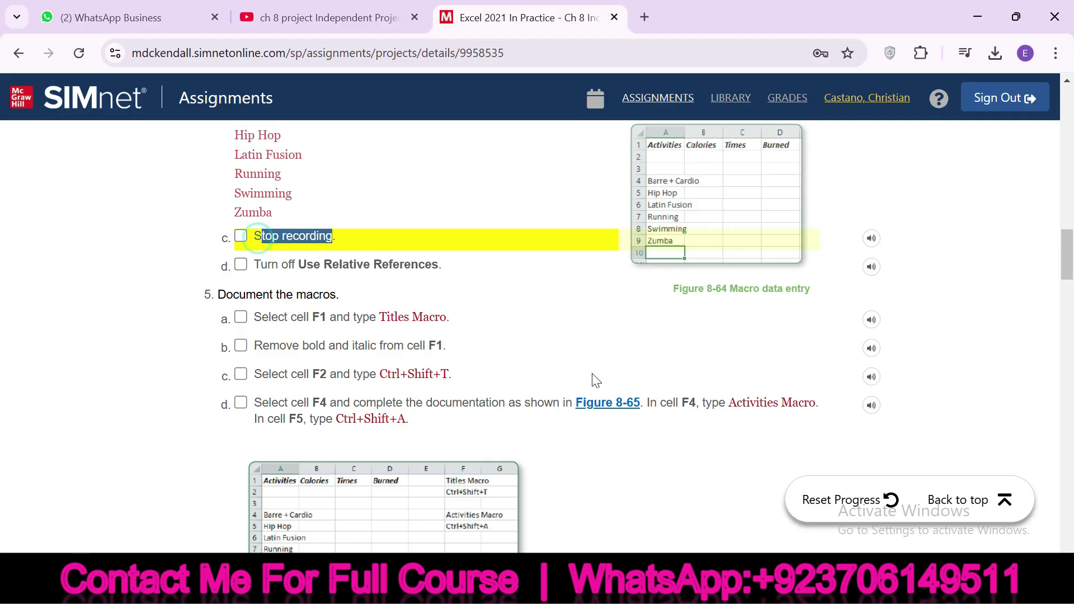
left_click(876, 475)
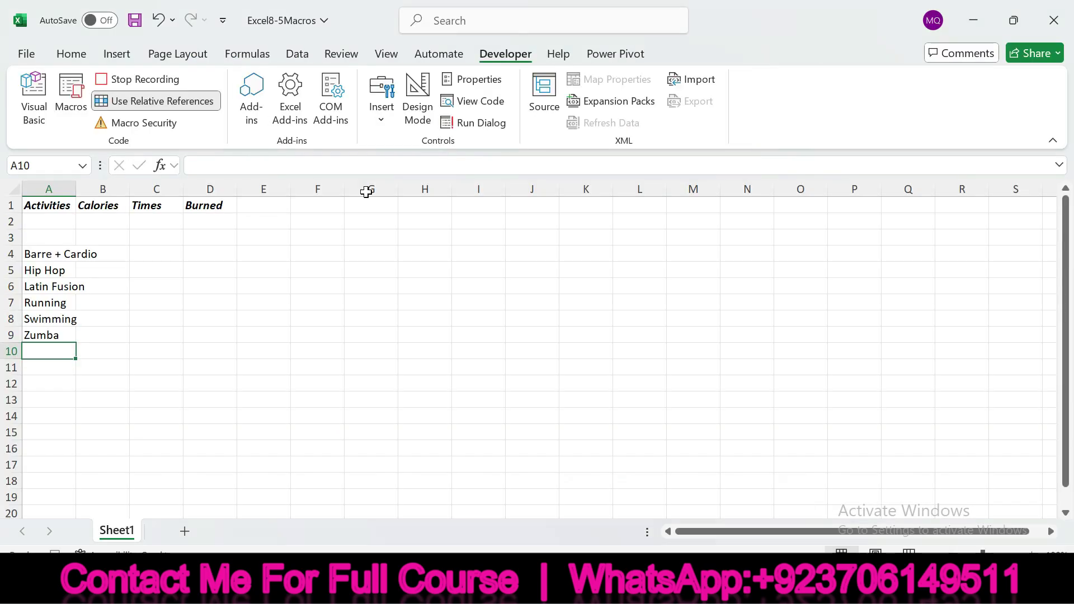
left_click(153, 82)
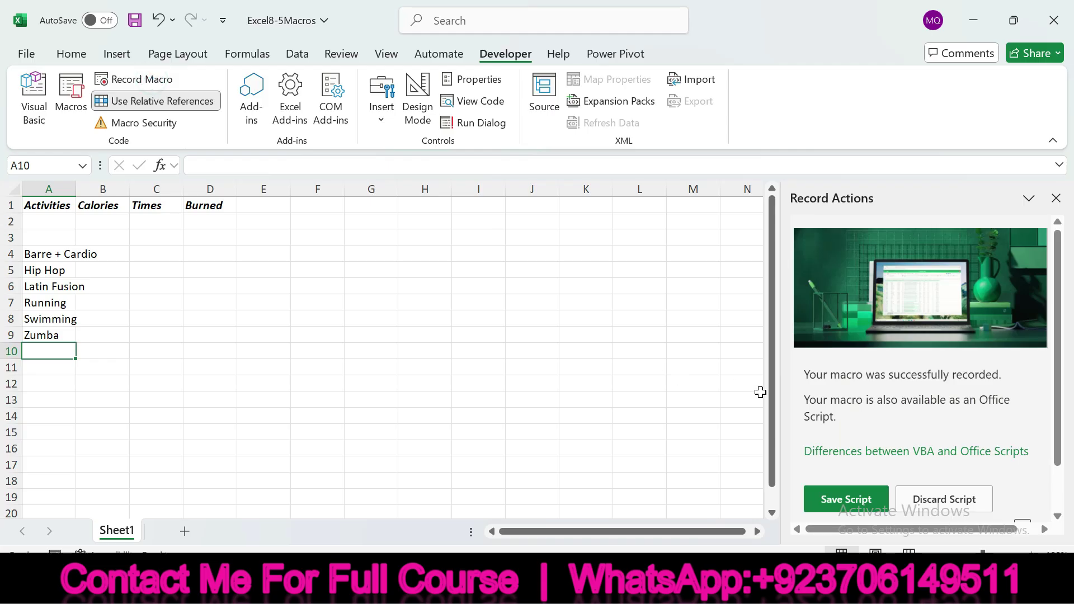
key("alt+Tab")
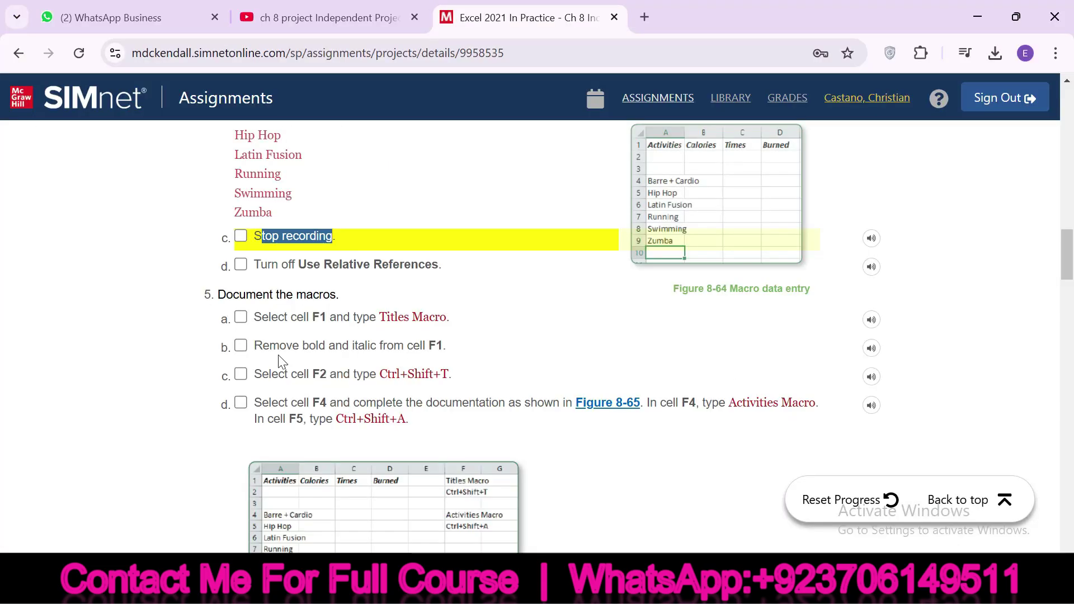
left_click(241, 237)
Highlight SIMnet step 4d, turn off Use Relative References in Excel after closing Record Actions, and mark step 4d complete.
left_click_drag(272, 265, 448, 266)
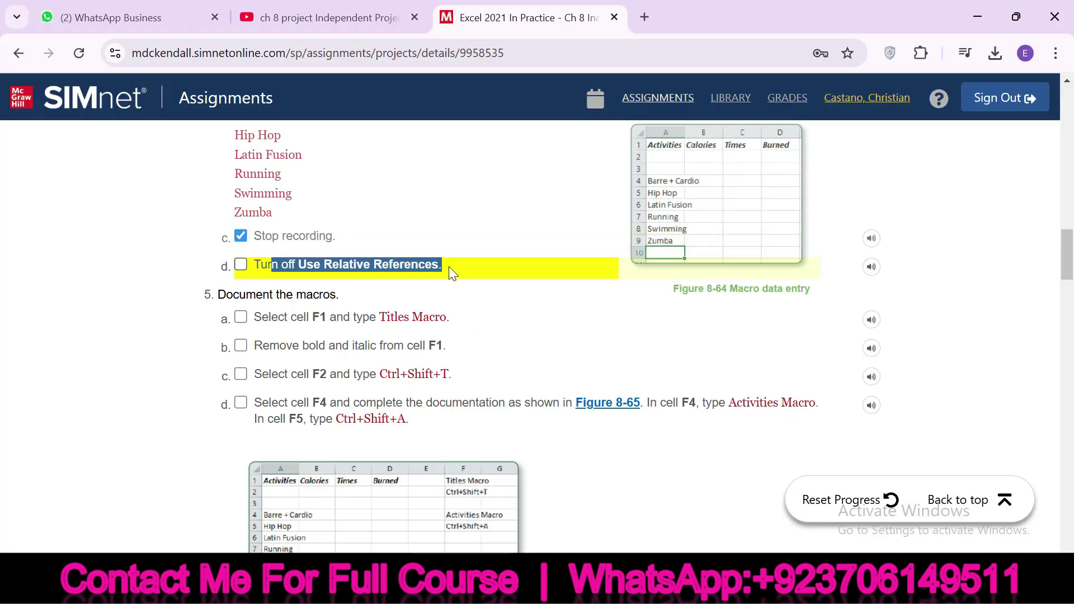
mouse_move(762, 585)
left_click(824, 503)
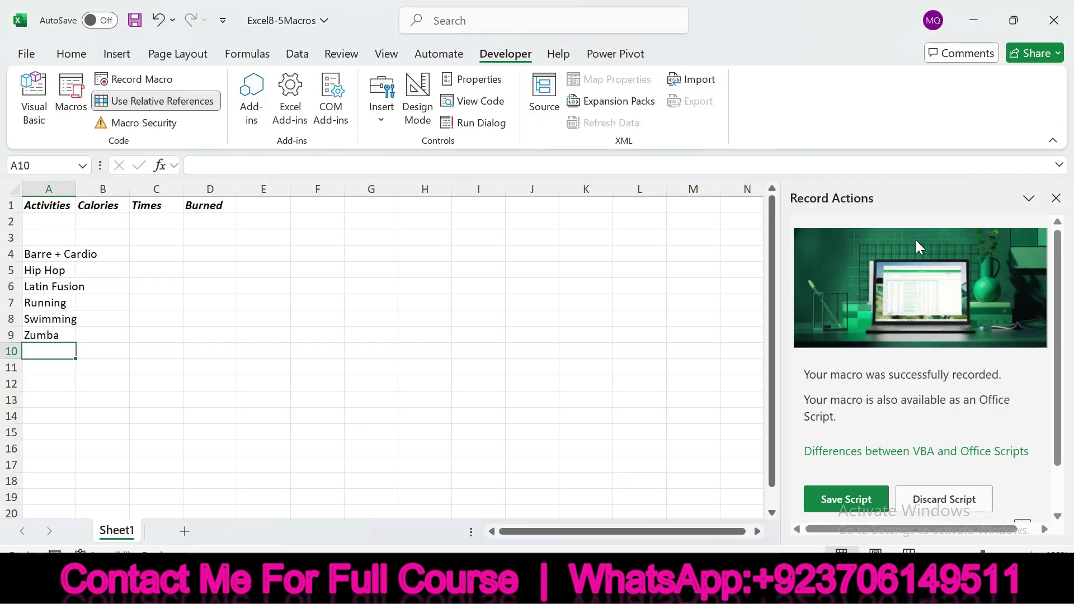
left_click(1055, 198)
left_click(184, 101)
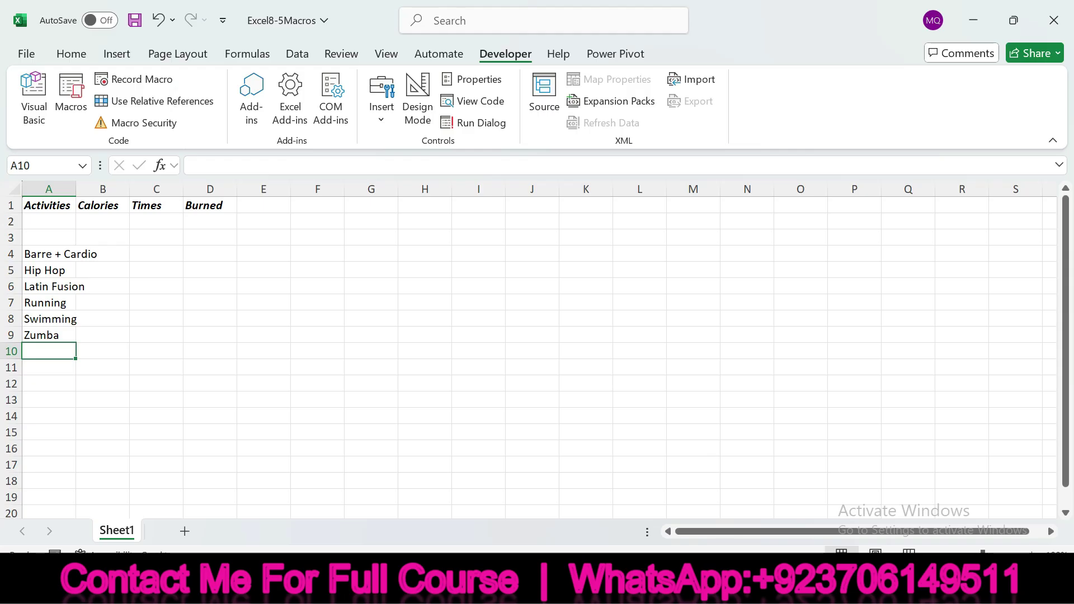
left_click(725, 584)
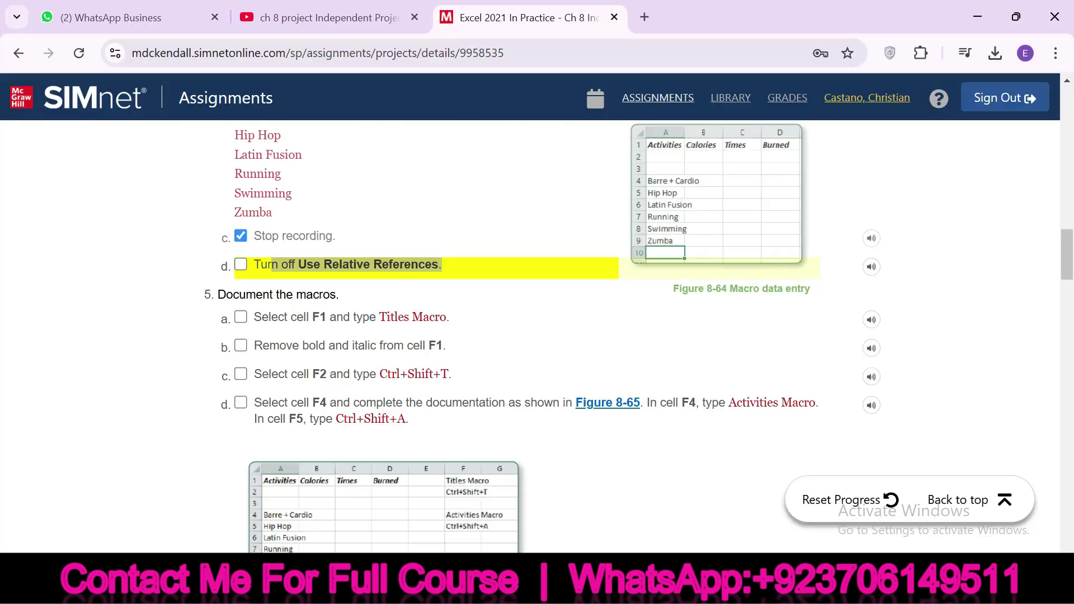
left_click(241, 264)
Highlight the step 5 heading and the step 5a cell instruction in SIMnet, and select cell F1 in Excel8-5Macros.
left_click_drag(218, 295, 329, 297)
left_click_drag(254, 317, 327, 318)
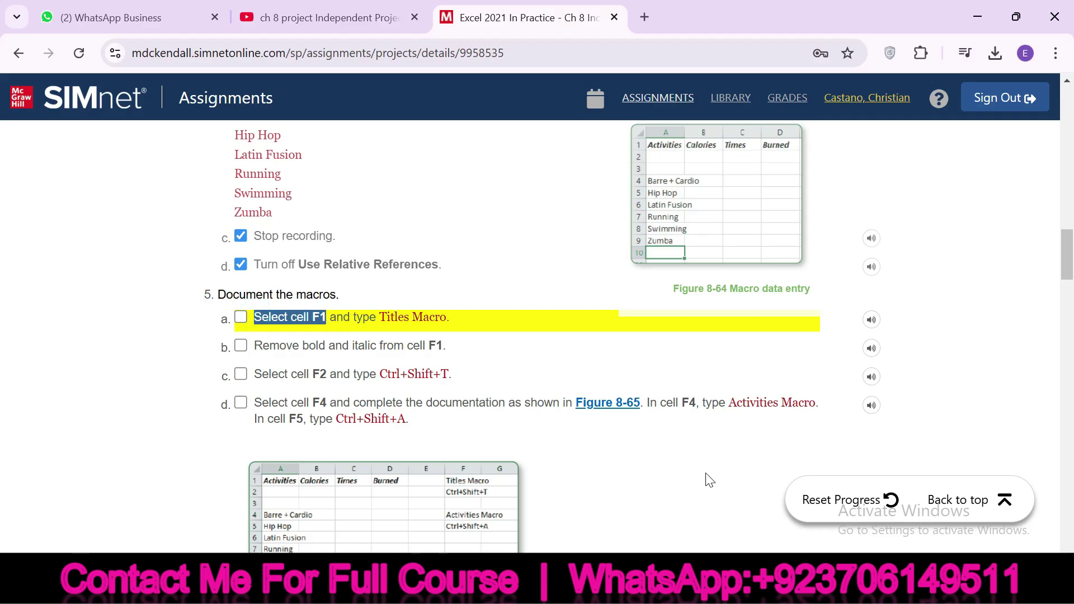
mouse_move(760, 584)
left_click(822, 503)
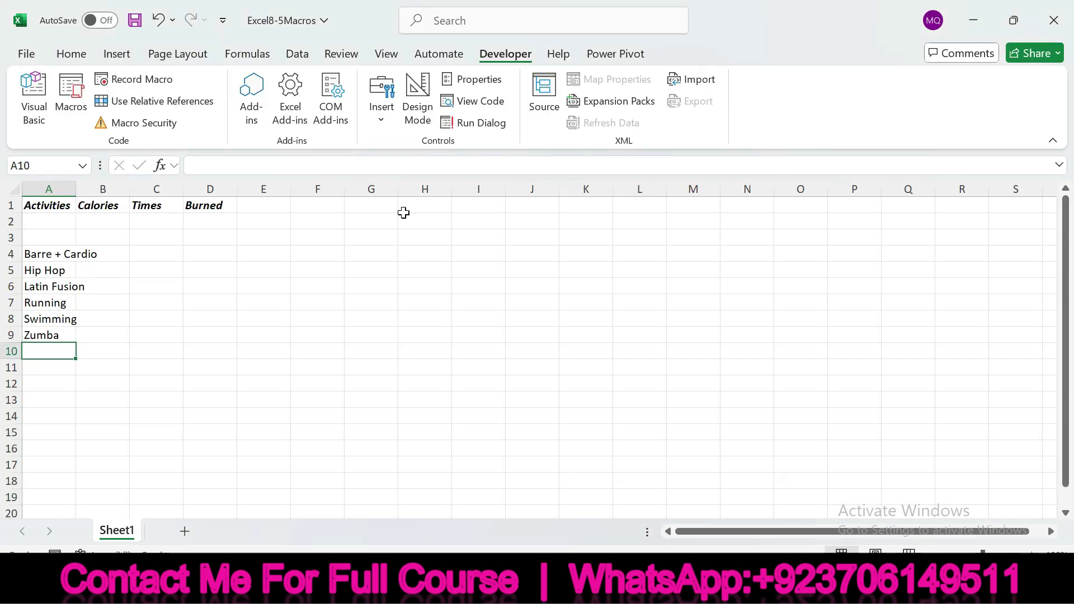
left_click(319, 206)
Check the SIMnet text, enter Titles Macro in cell F1 of the workbook, and mark step 5a complete.
mouse_move(723, 584)
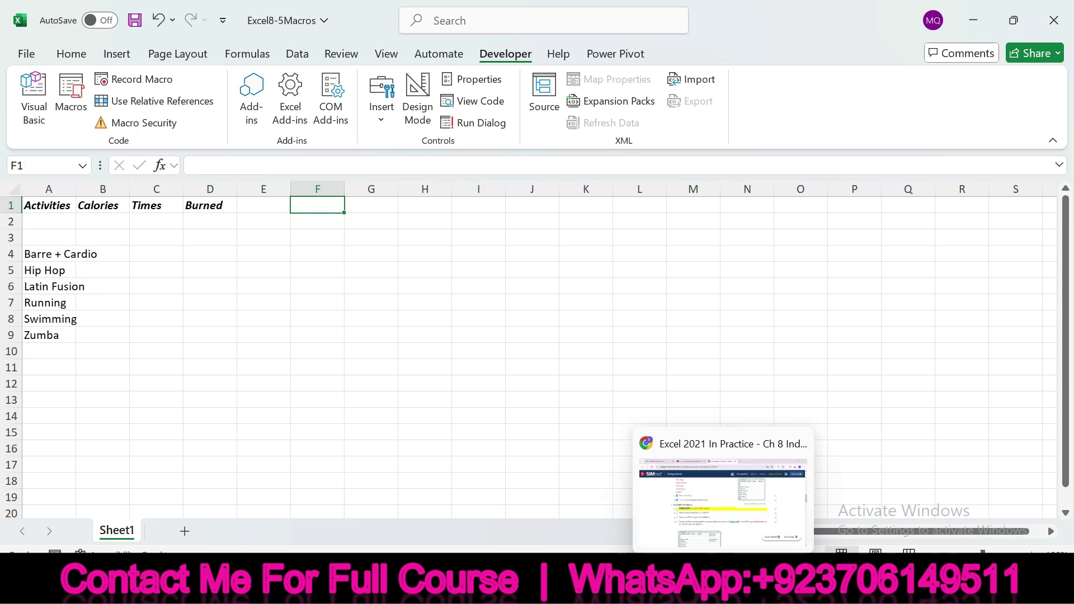
left_click(700, 511)
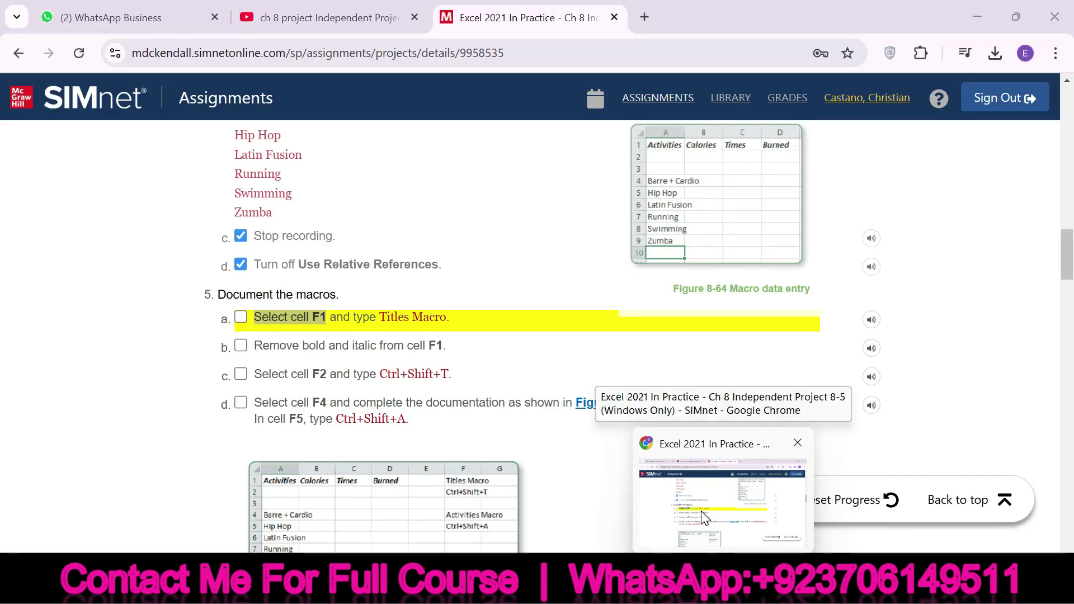
key("alt+Tab")
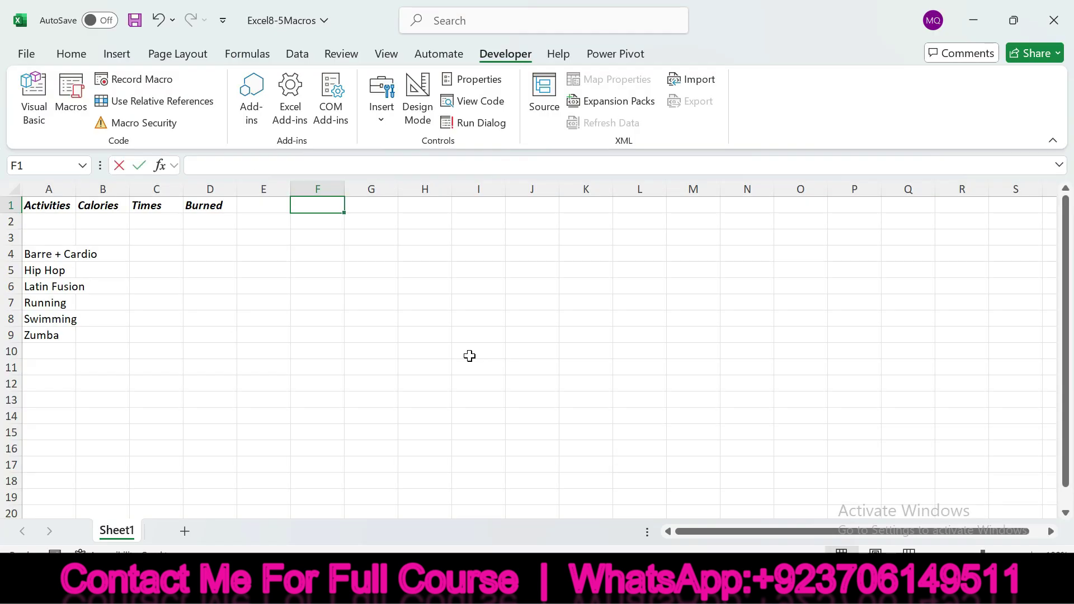
type("Titles Ma")
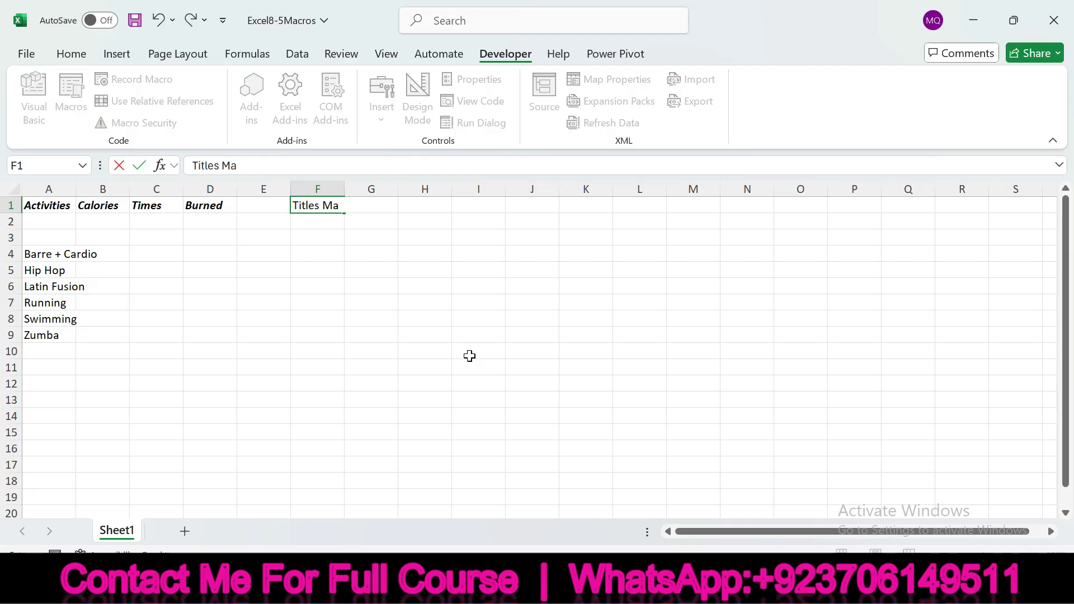
key("Return")
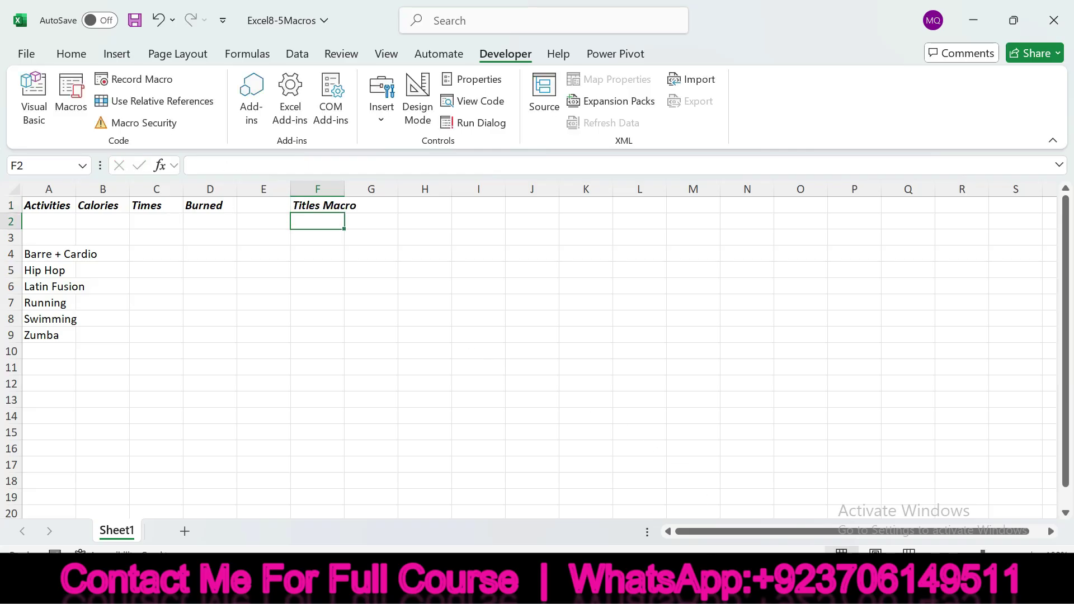
mouse_move(725, 593)
left_click(724, 481)
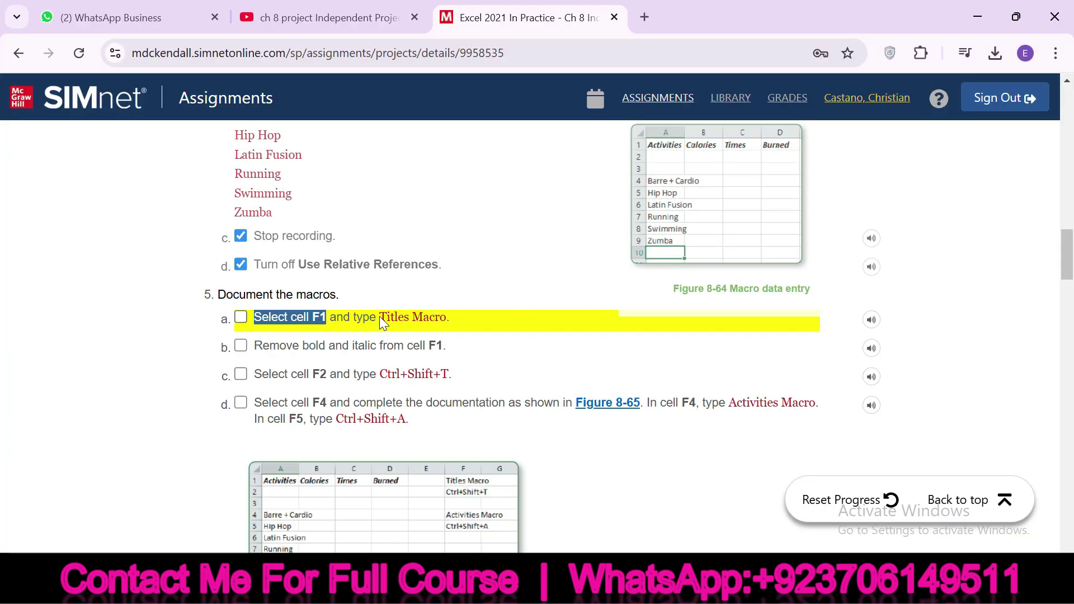
left_click(243, 317)
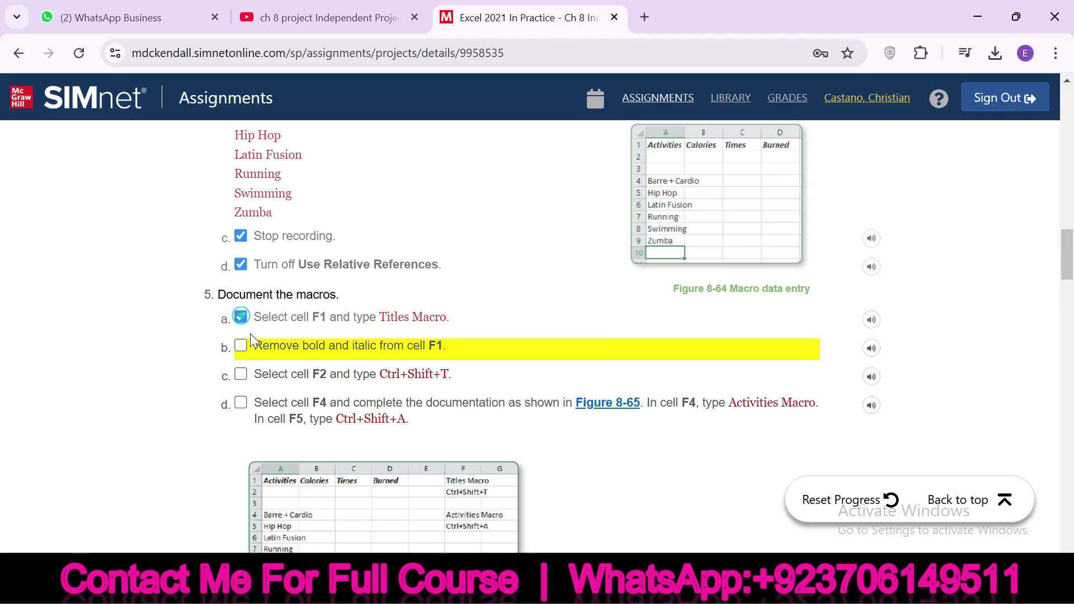
Highlight SIMnet step 5b, and remove bold and italic from cell F1 in the Excel workbook.
left_click_drag(290, 343, 461, 349)
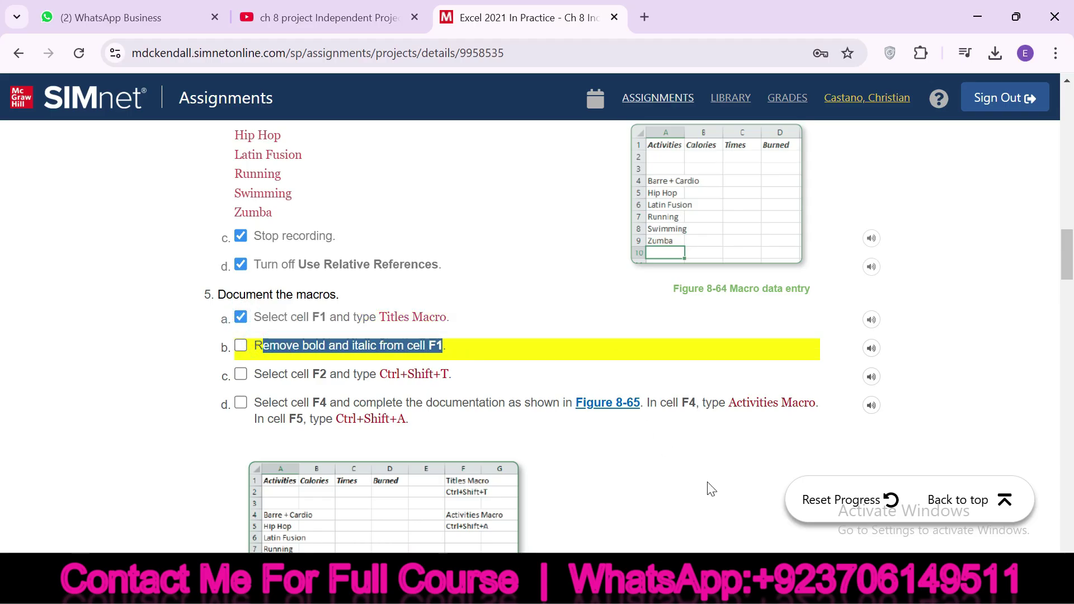
mouse_move(775, 590)
left_click(895, 503)
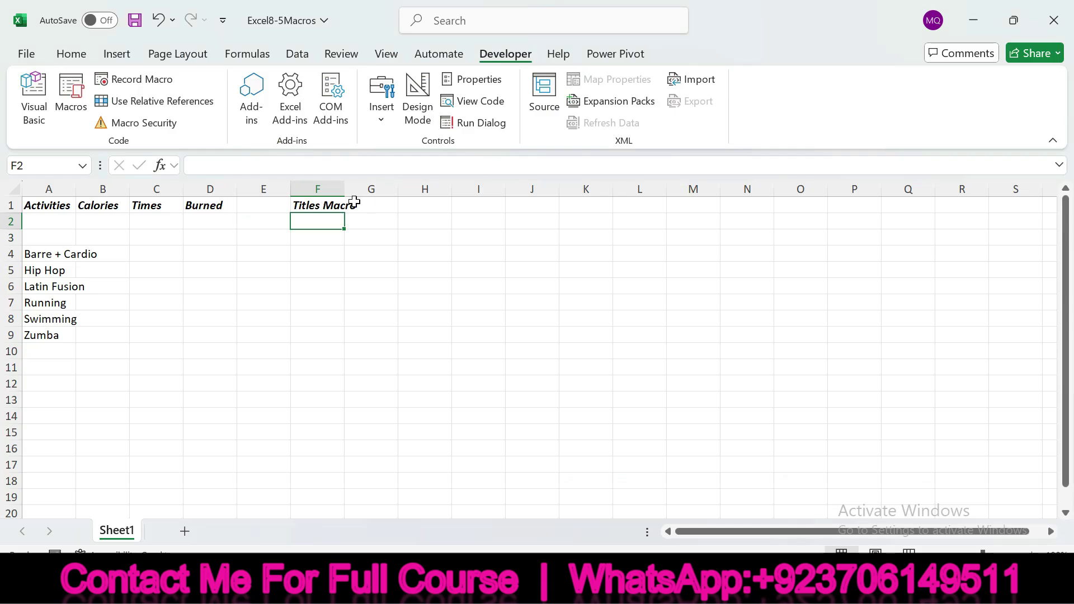
left_click(334, 205)
left_click(72, 53)
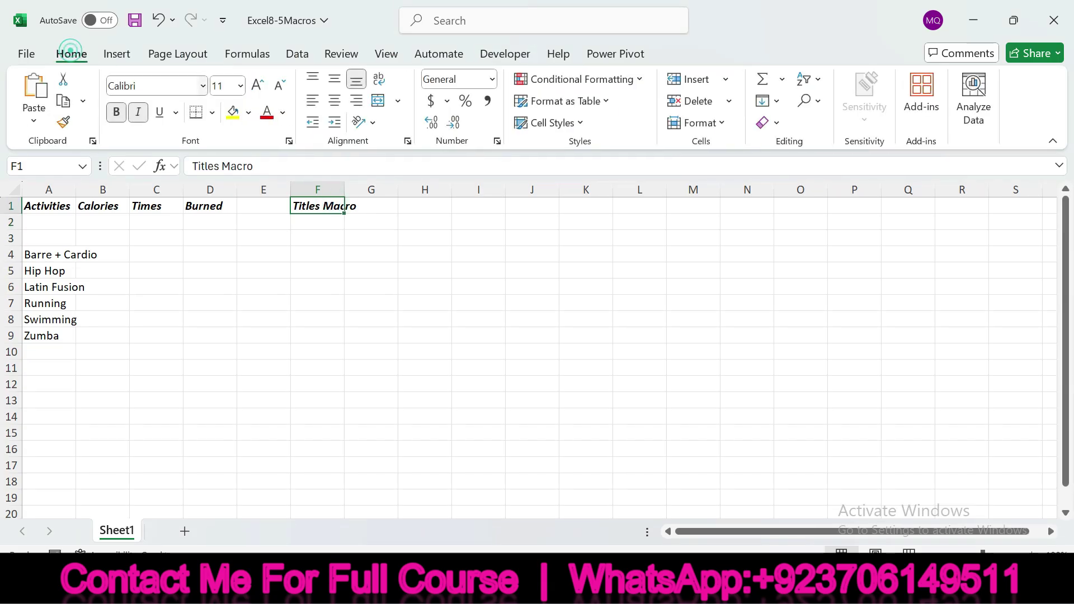
left_click(116, 112)
left_click(137, 112)
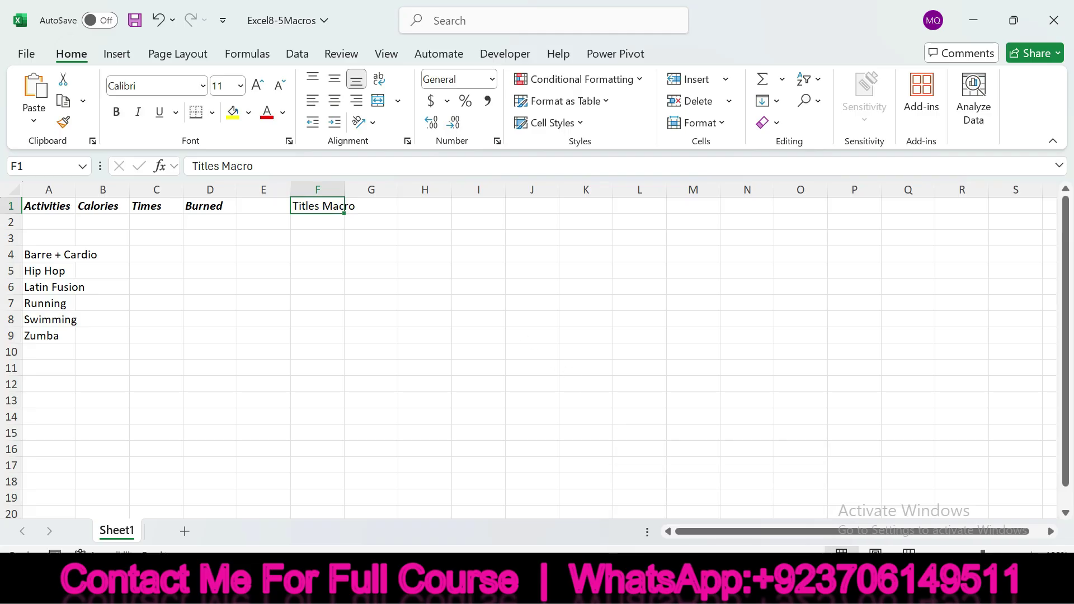
Mark step 5b complete on the SIMnet page and leave step 5c unchecked.
key("alt+Tab")
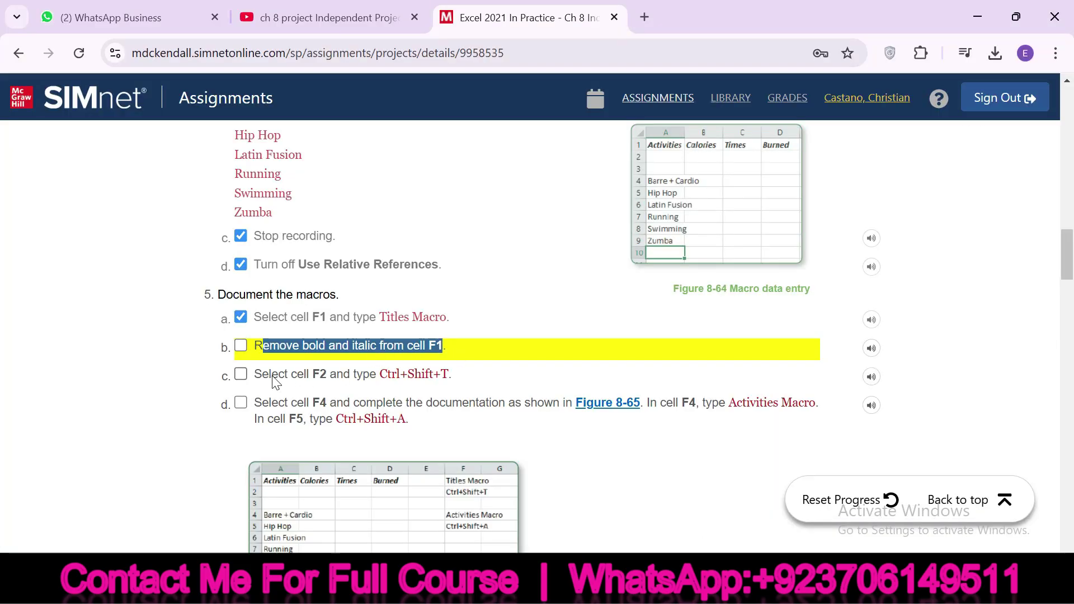
left_click(240, 373)
left_click_drag(278, 375, 306, 378)
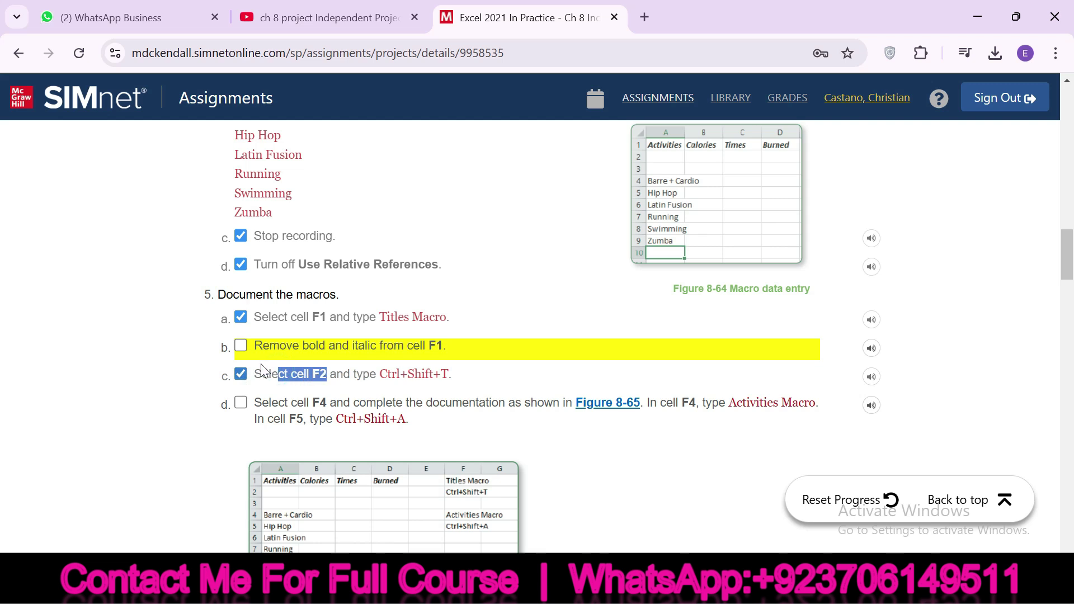
left_click(241, 345)
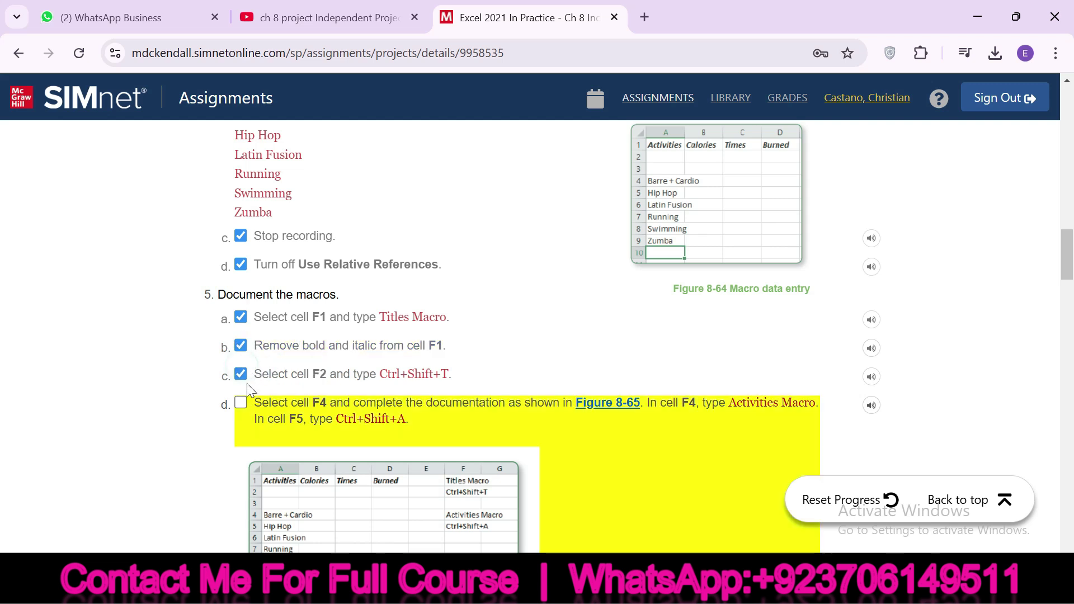
left_click(241, 374)
Highlight the step 5c cell instruction in SIMnet, and select cell F2 in the Excel8-5Macros workbook.
left_click_drag(269, 374, 323, 373)
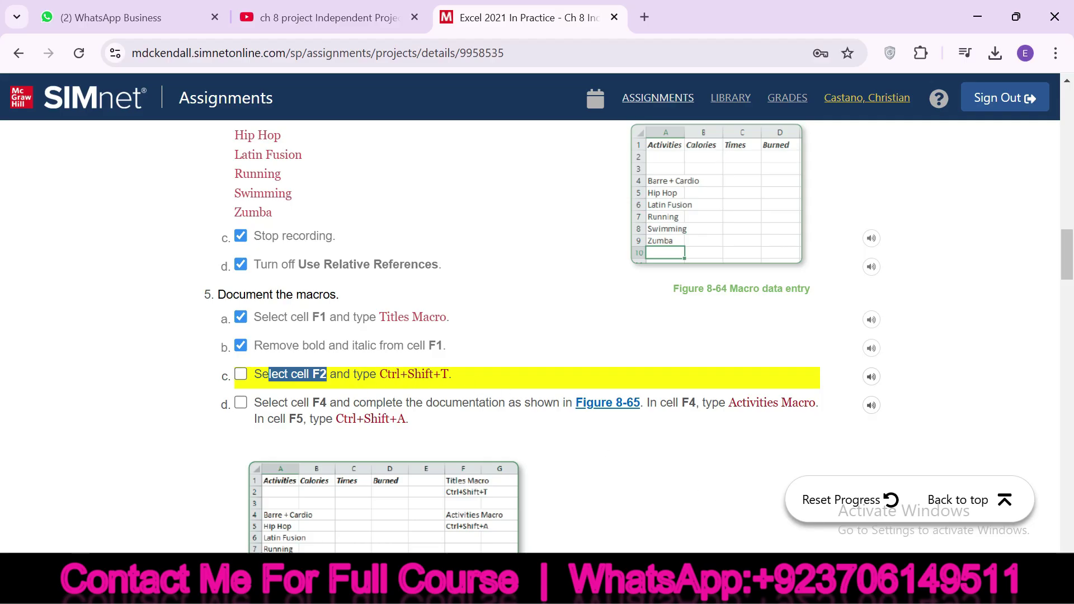
mouse_move(760, 592)
left_click(805, 529)
left_click(326, 219)
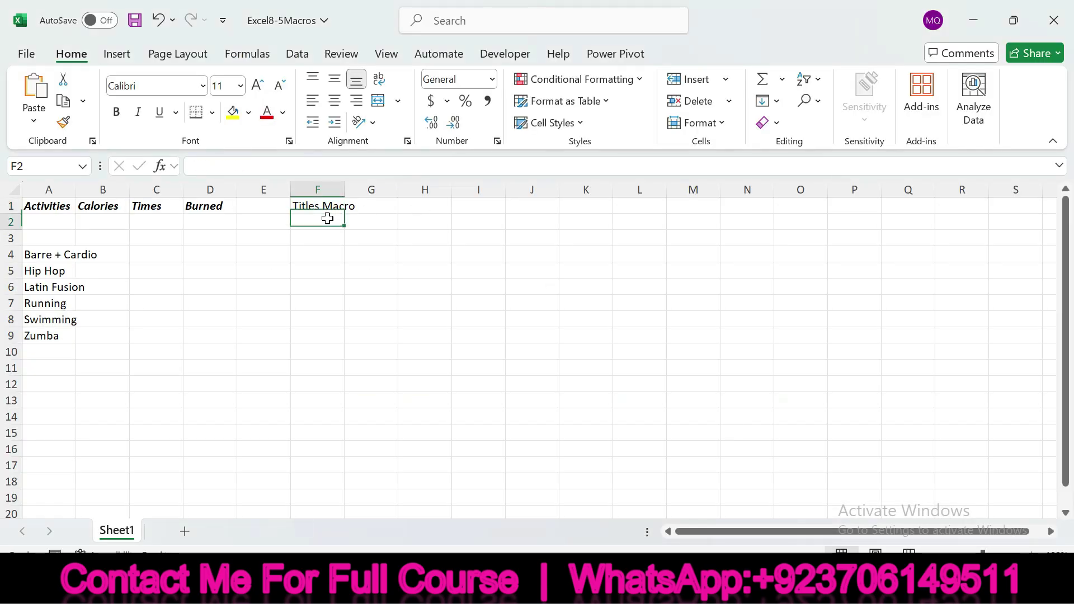
Enter Ctrl+Shift+T as text in cell F2 of Excel8-5Macros, checking the wording against SIMnet step 5c.
mouse_move(723, 592)
left_click(738, 538)
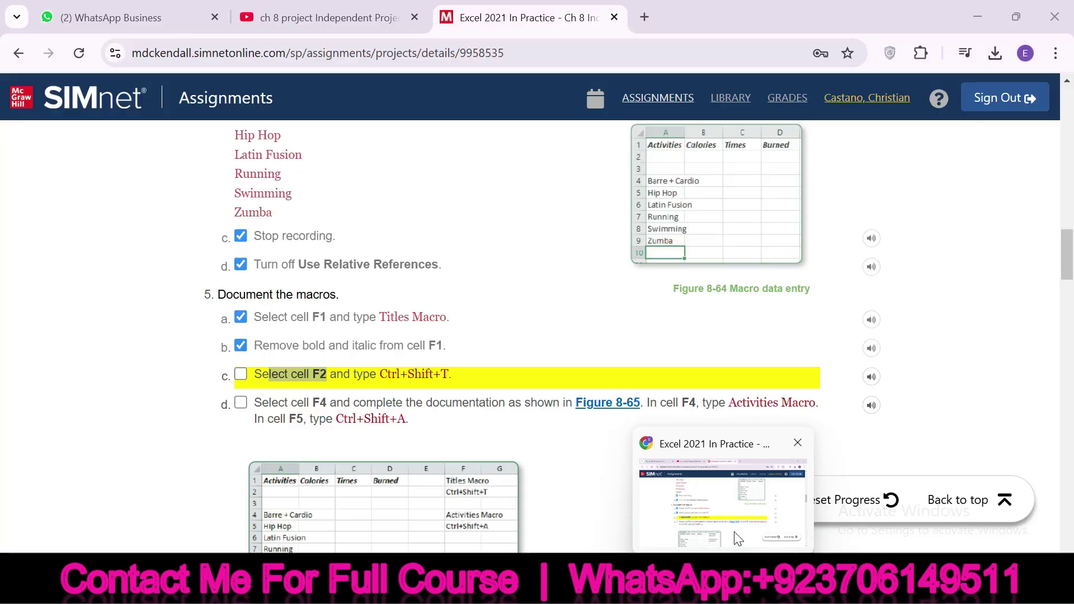
key("alt+Tab")
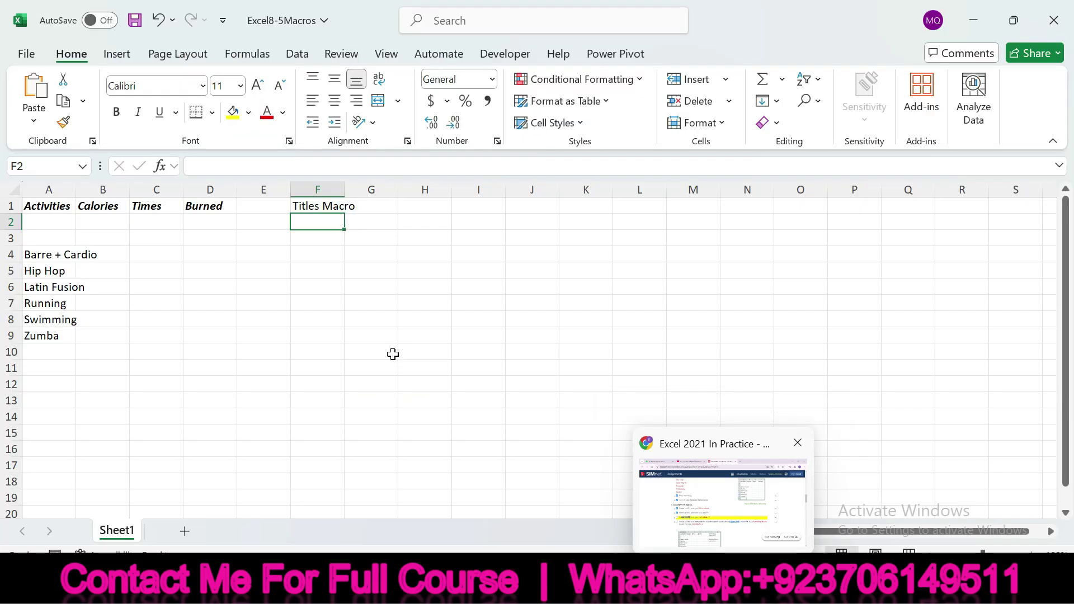
type("Ctrl")
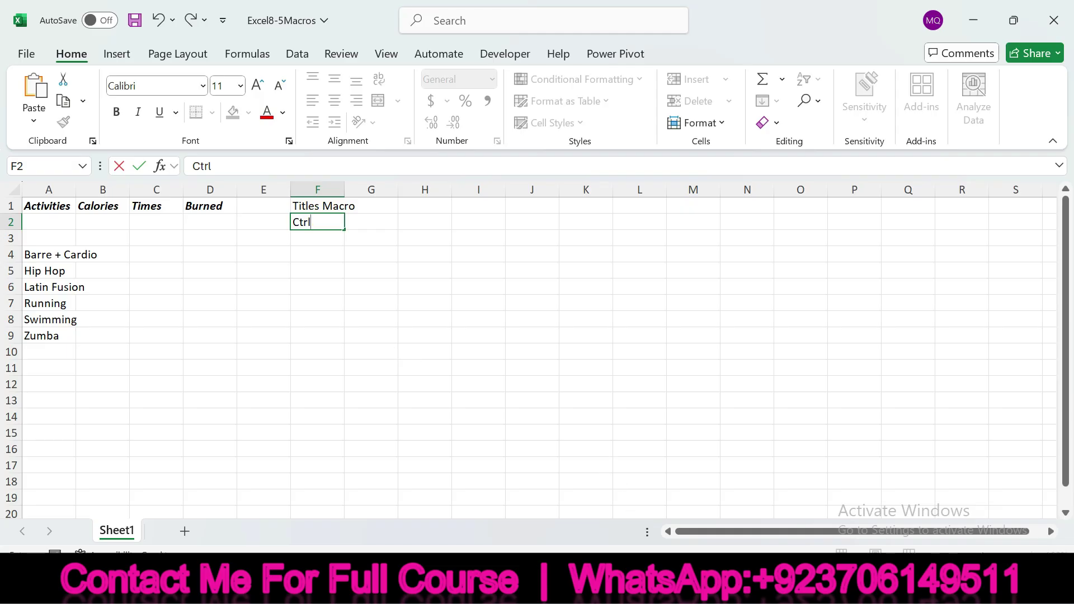
mouse_move(721, 593)
left_click(716, 516)
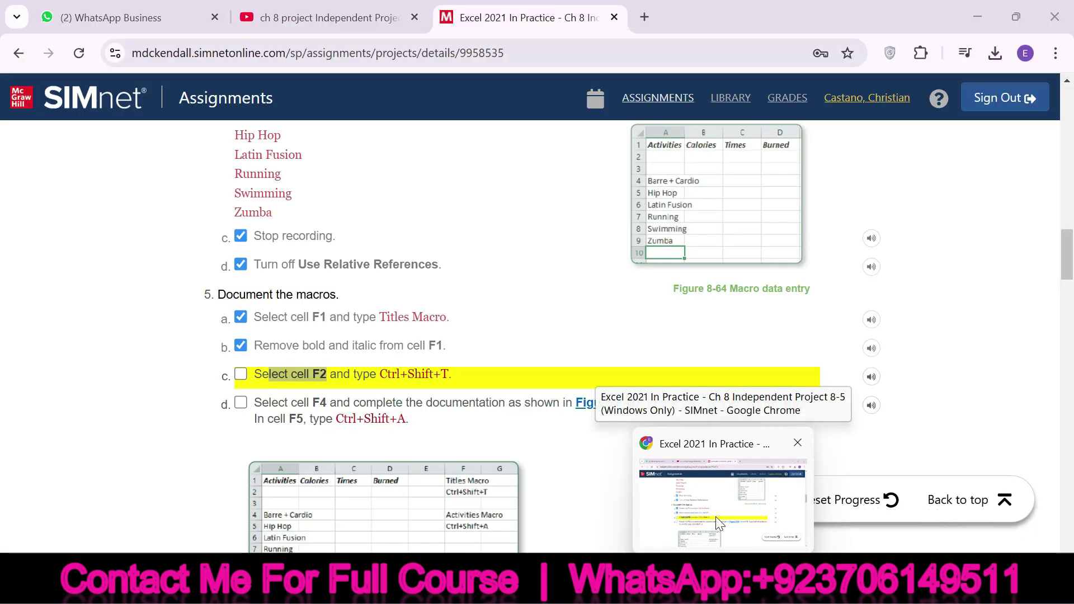
key("alt+Tab")
type("+Shift")
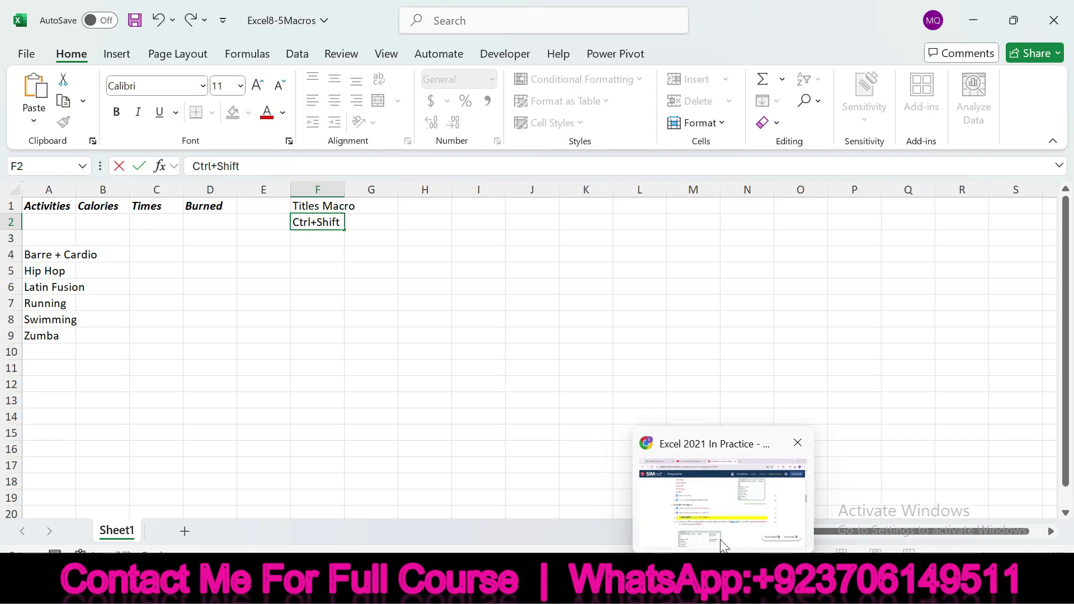
left_click(722, 515)
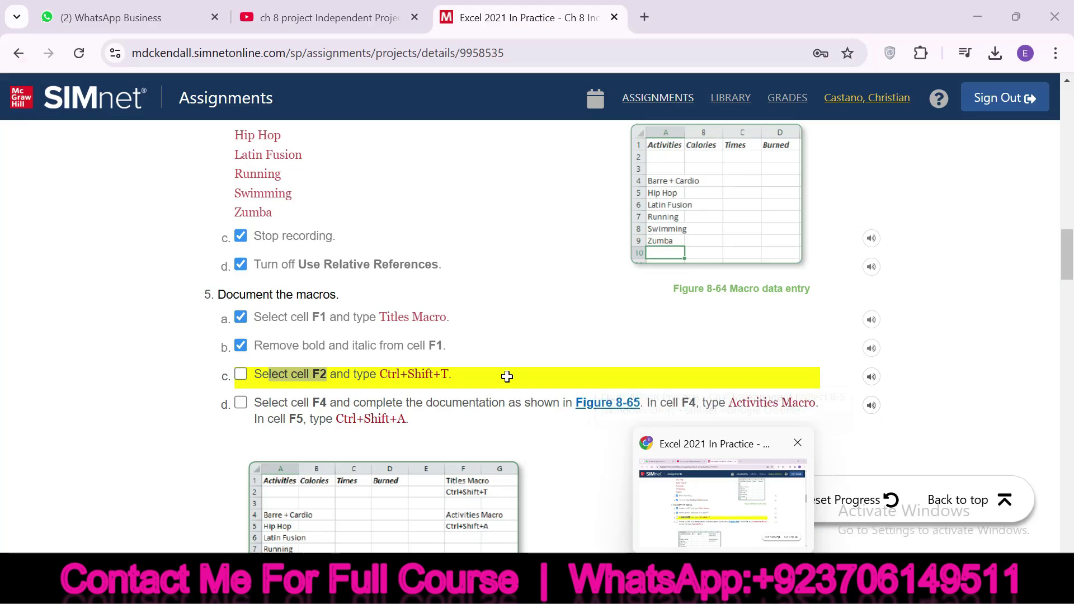
key("alt+Tab")
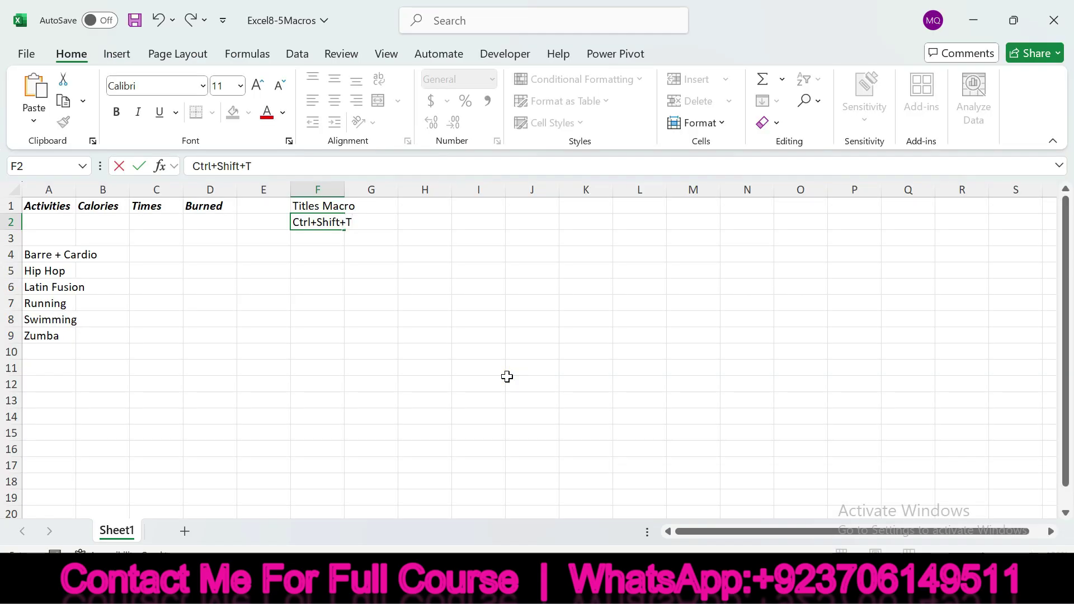
key("Return")
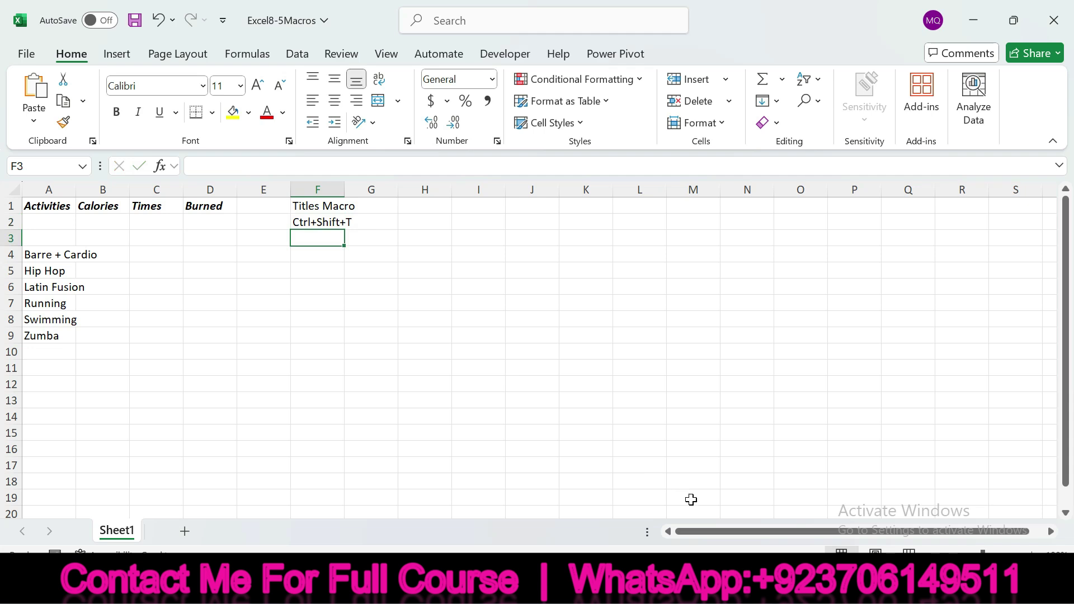
Mark step 5c complete on the SIMnet page and highlight the step 5d instruction about cell F4 and Figure 8-65.
key("alt+Tab")
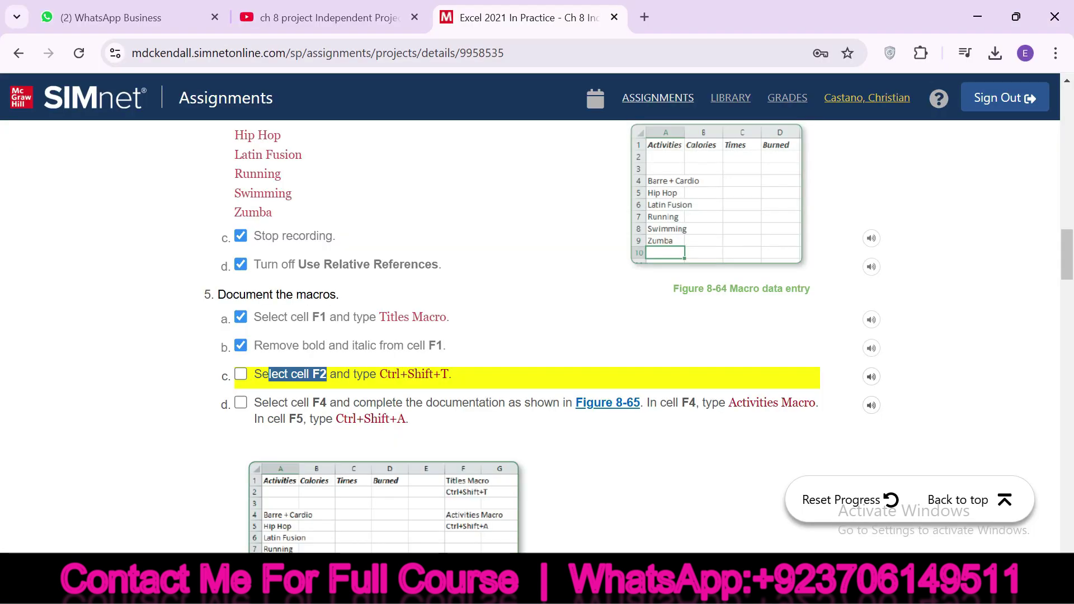
left_click(241, 375)
left_click_drag(261, 402, 648, 398)
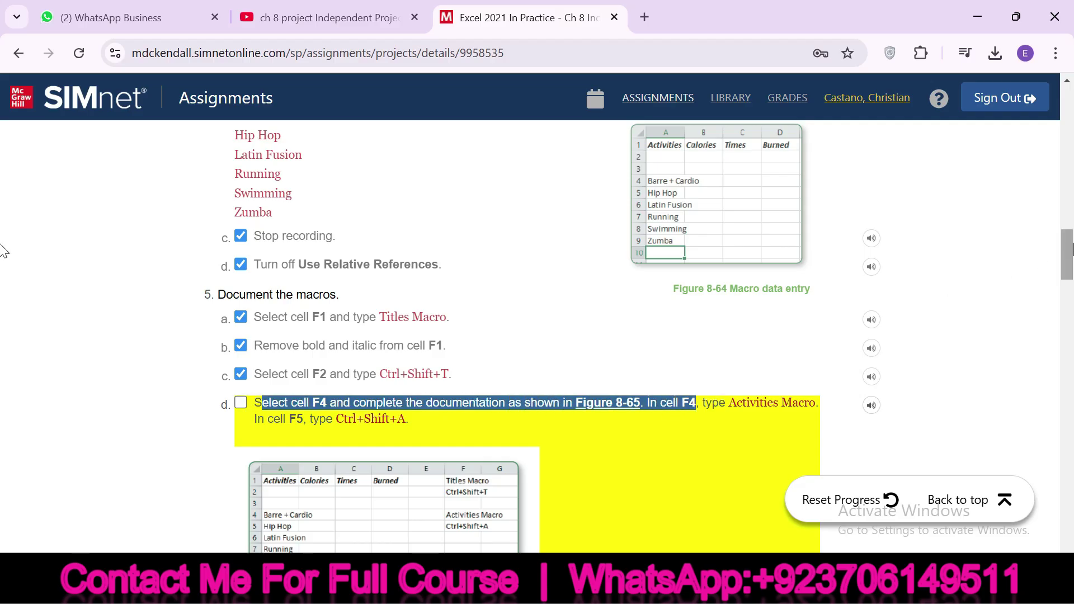
scroll(615, 324, "down", 3)
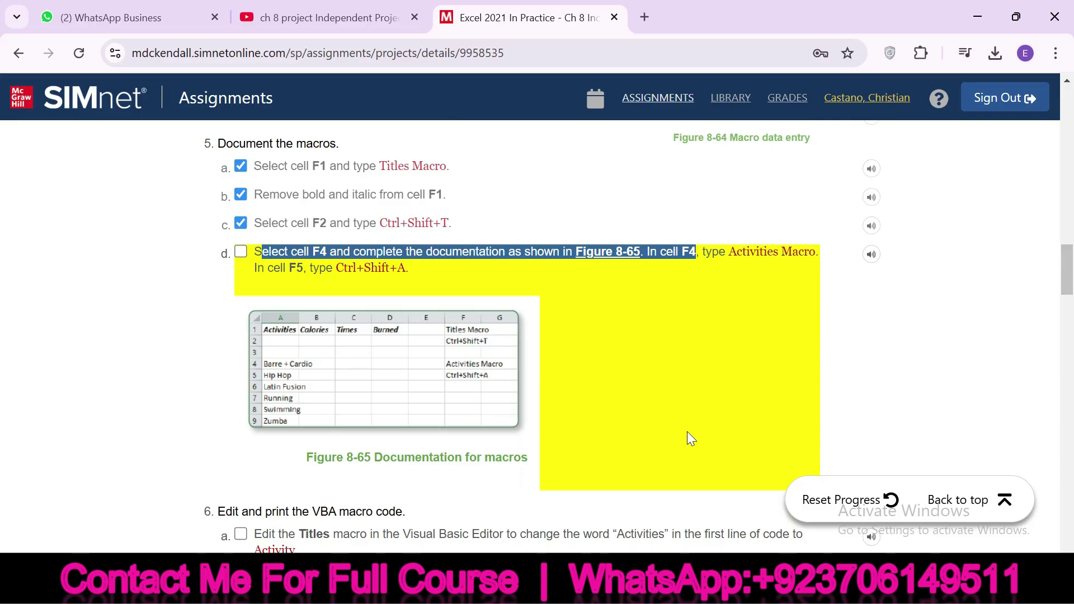
Switch to the Excel8-5Macros workbook and enter Activities Macro in cell F4, checking the wording in SIMnet.
mouse_move(760, 592)
left_click(819, 510)
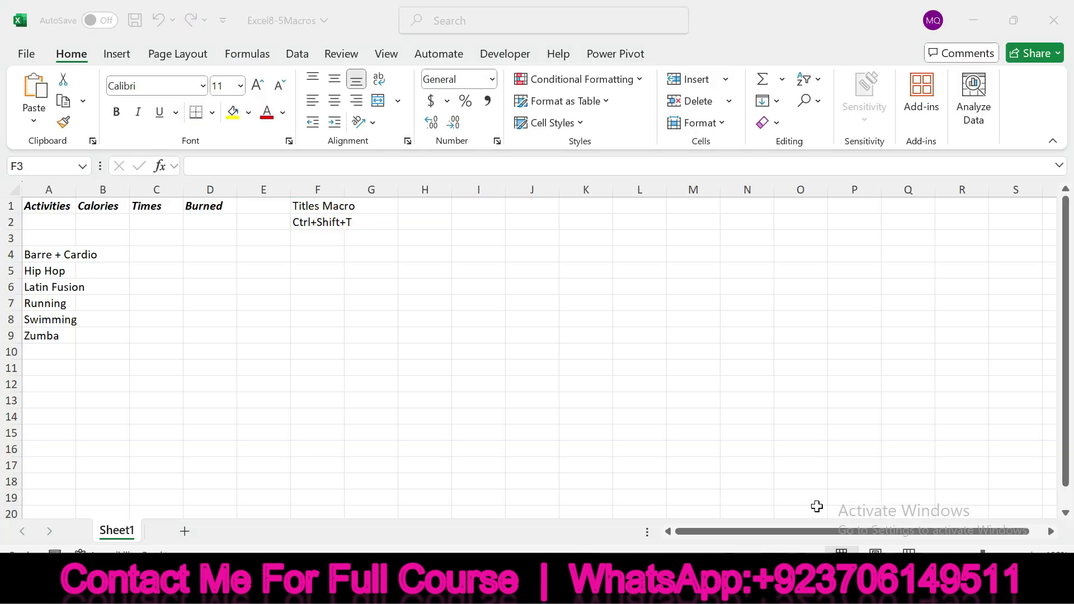
left_click(323, 254)
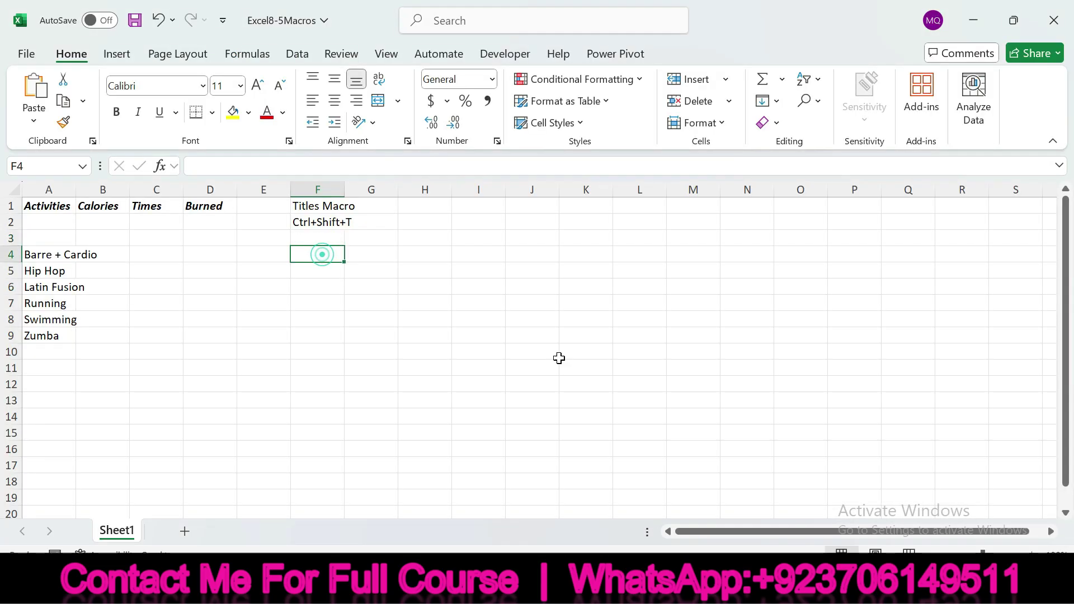
mouse_move(723, 590)
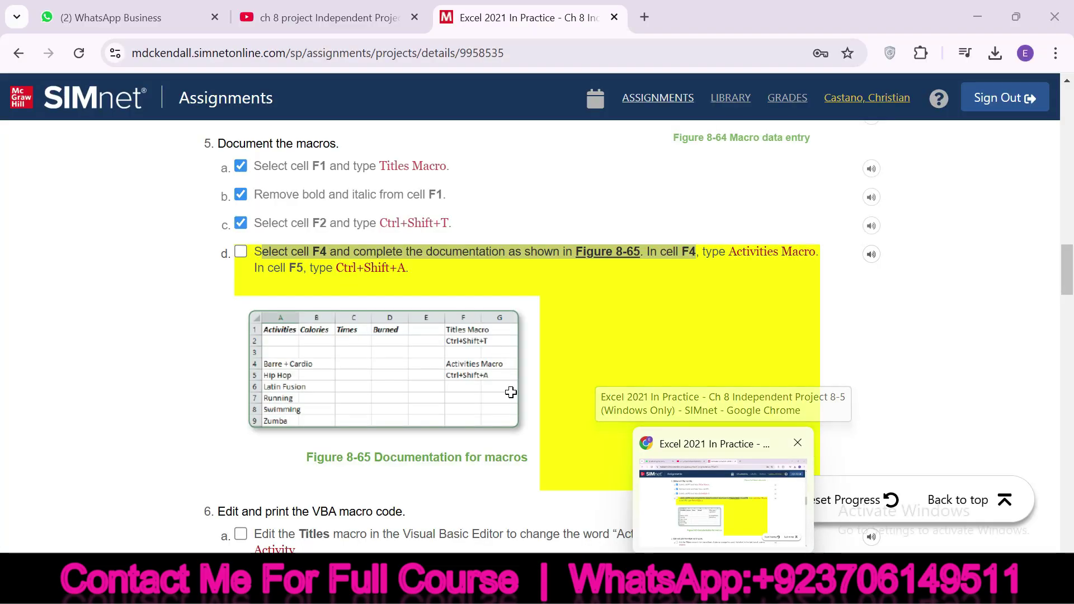
type("Activi")
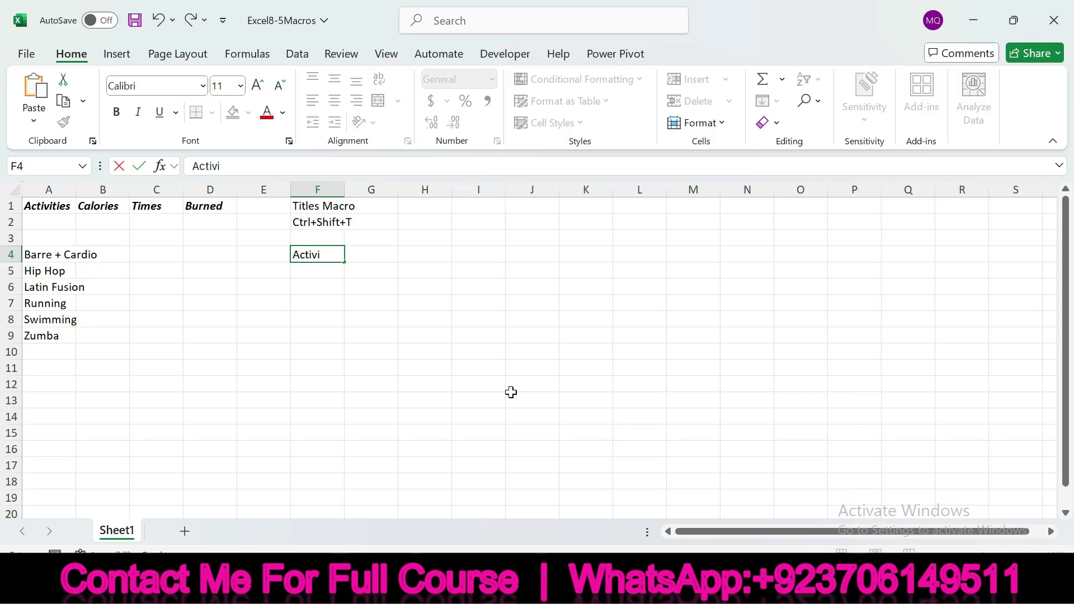
type("ties Macro")
key("Return")
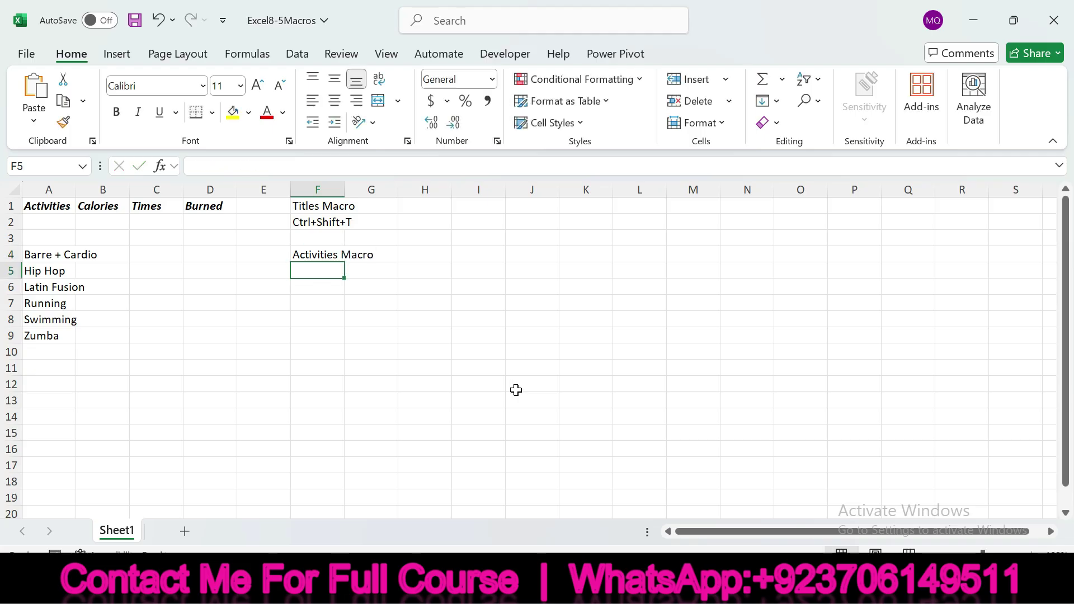
Highlight the cell F5 instruction in SIMnet step 5d, and enter Ctrl+Shift+A as text in cell F5 of Excel8-5Macros.
key("alt+Tab")
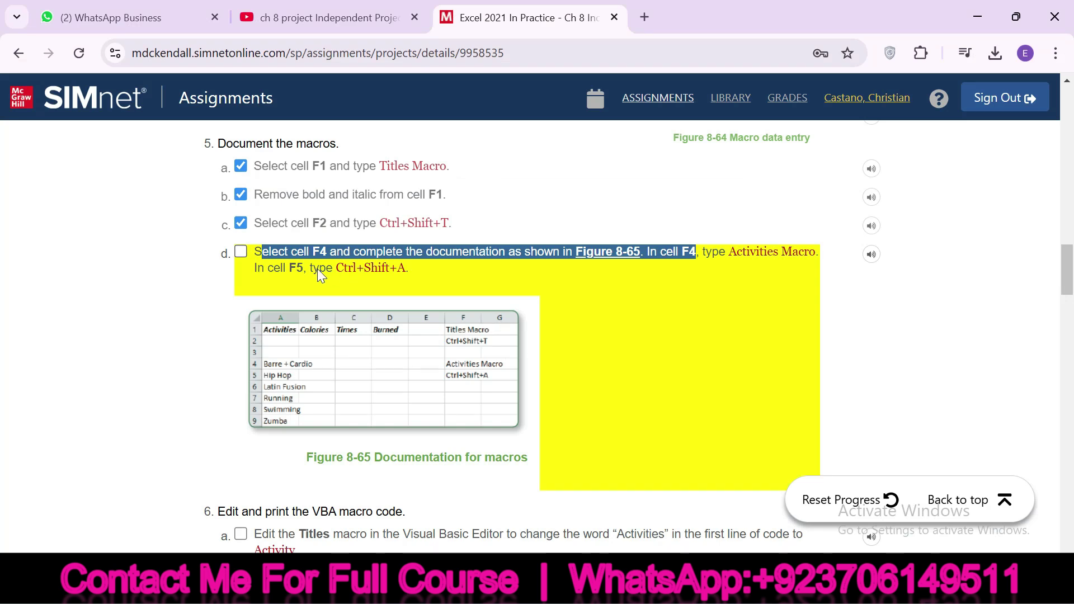
left_click_drag(290, 267, 319, 266)
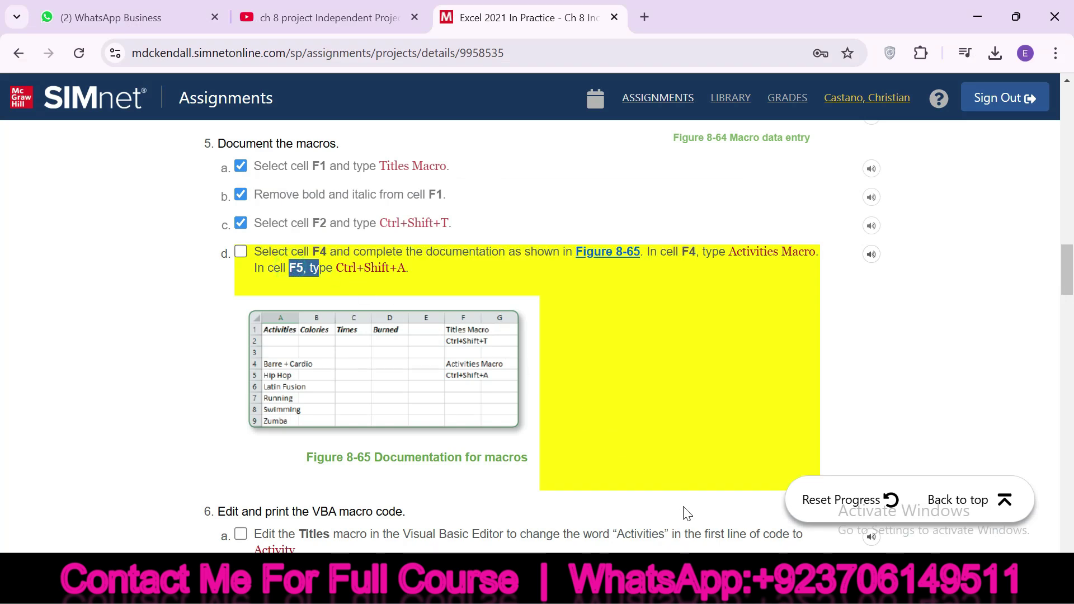
mouse_move(760, 588)
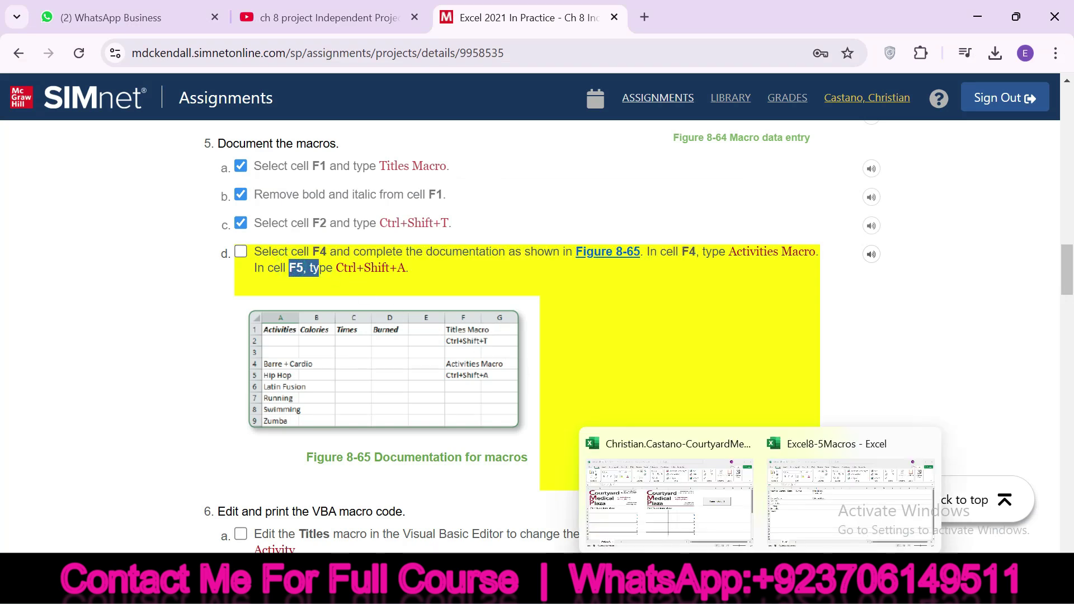
left_click(797, 544)
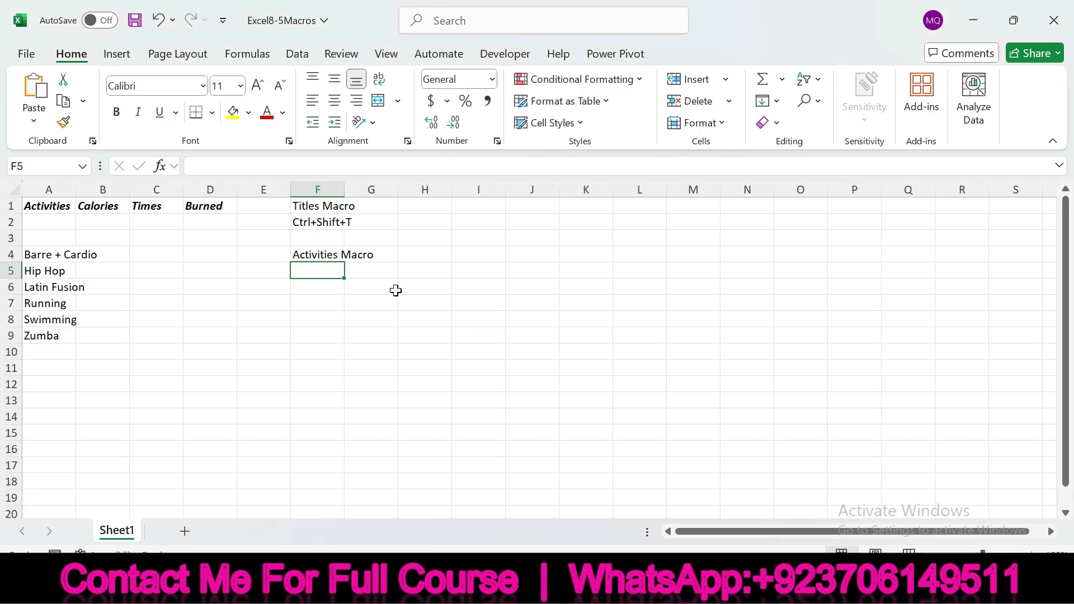
type("Ct")
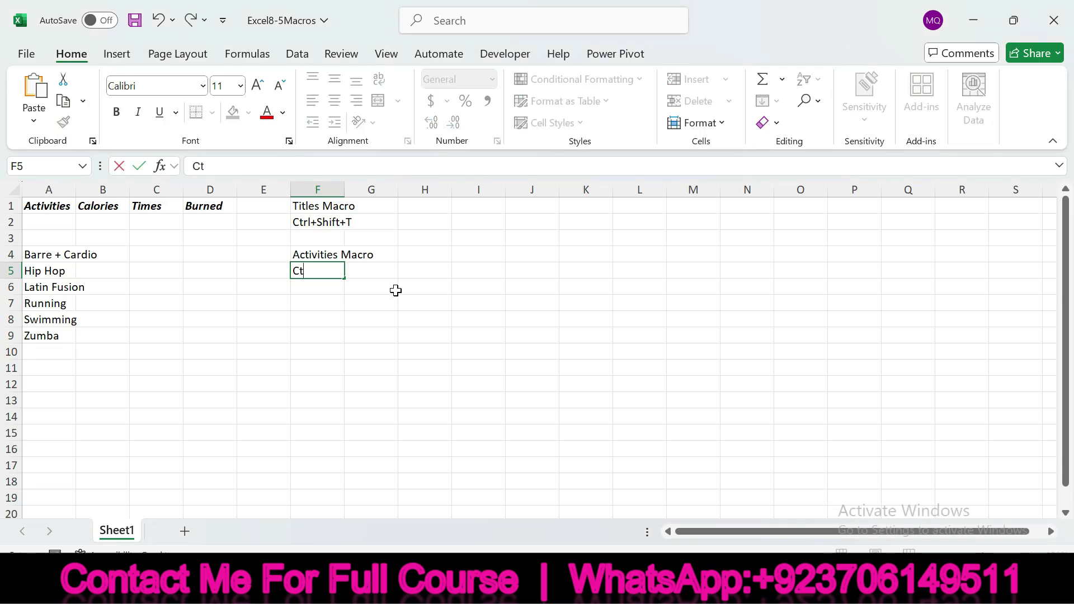
type("rl+Shift+A")
key("Return")
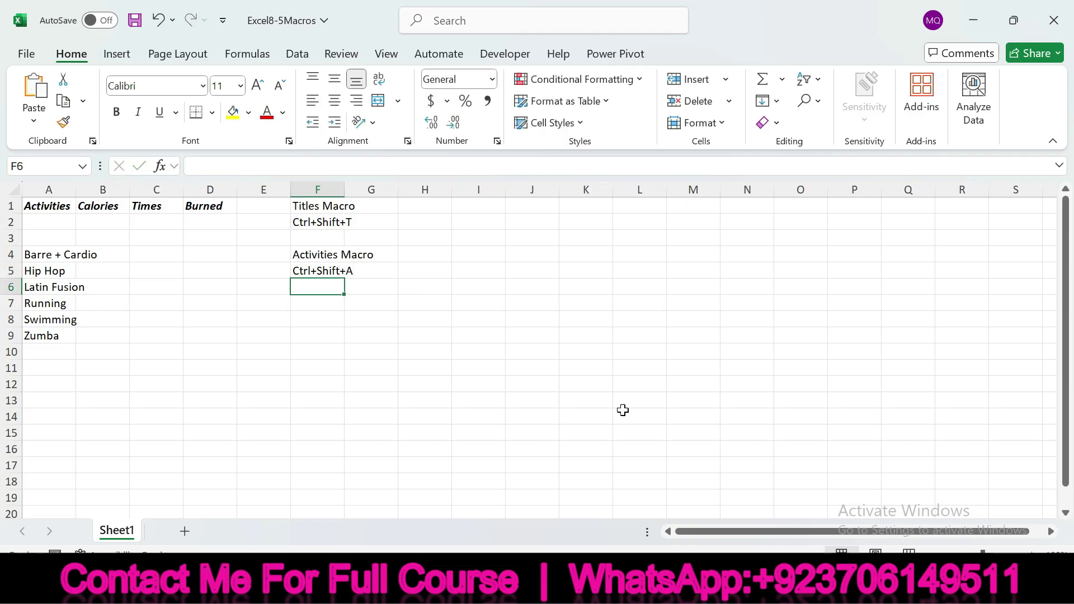
Compare the column F documentation in Excel8-5Macros with Figure 8-65, and mark step 5d complete in SIMnet.
left_click(669, 501)
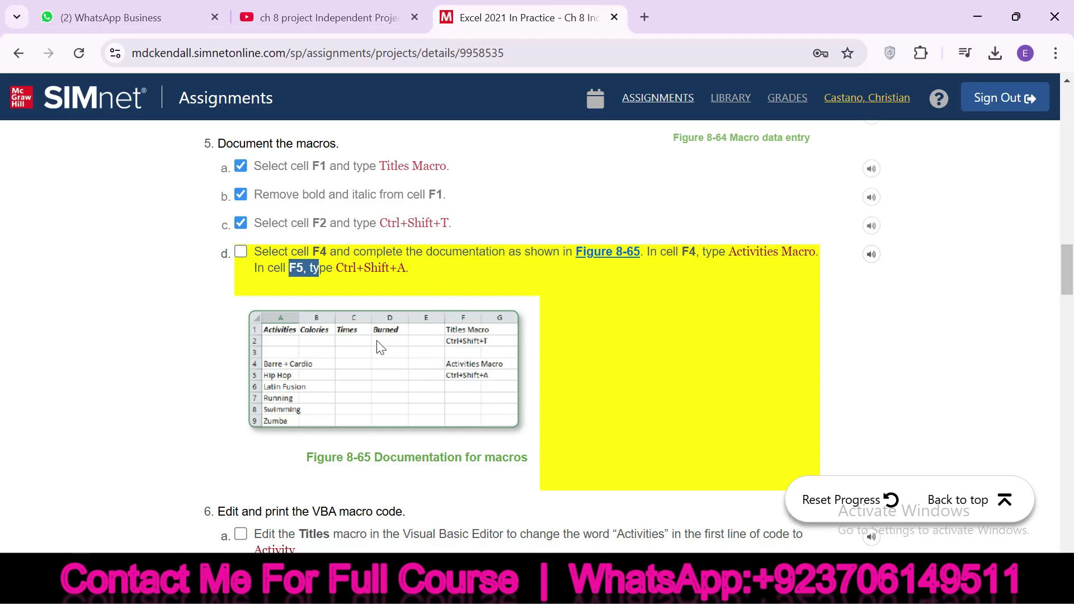
mouse_move(760, 590)
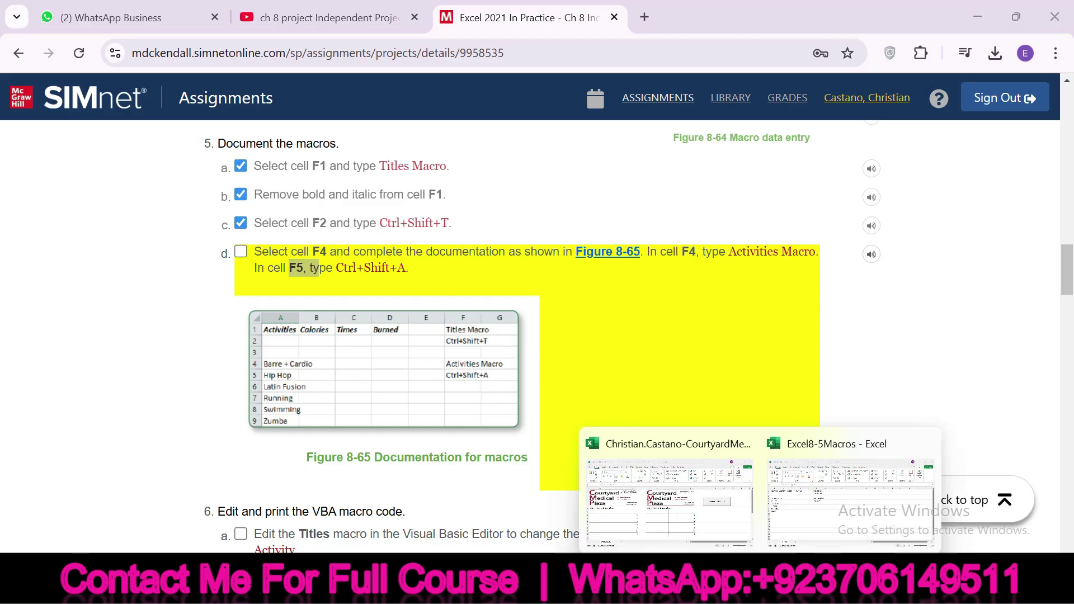
left_click(831, 501)
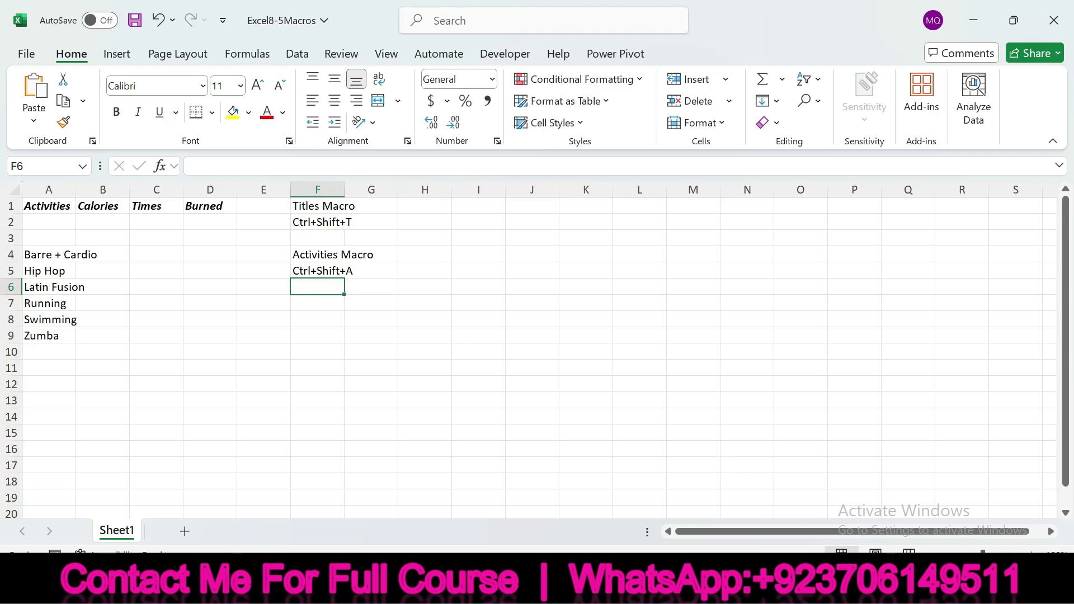
left_click(723, 590)
left_click(240, 255)
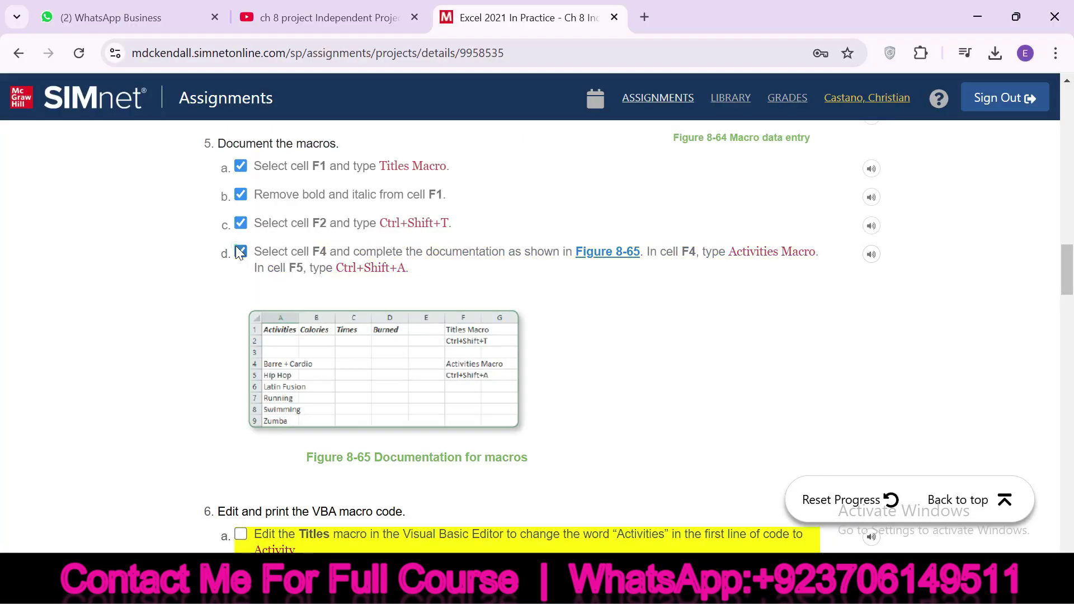
scroll(3, 268, "down", 20)
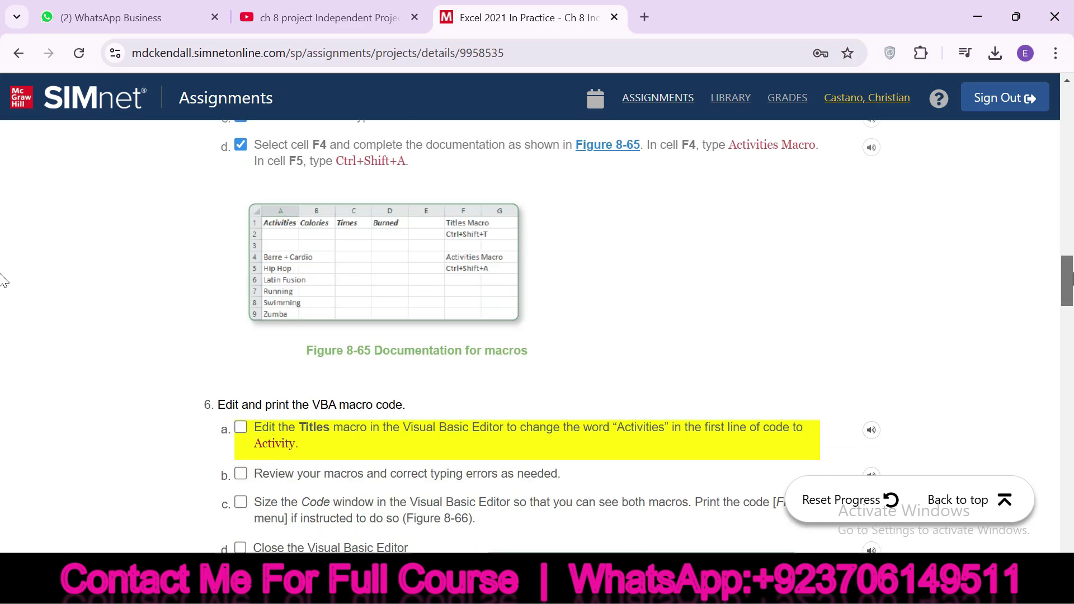
scroll(3, 418, "down", 10)
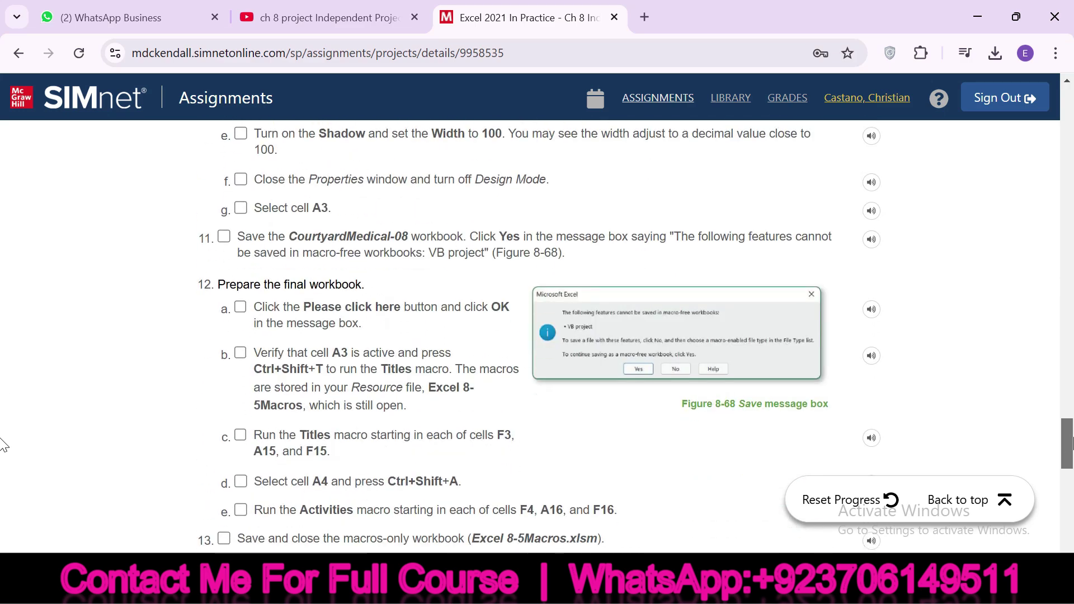
left_click_drag(1066, 470, 1044, 134)
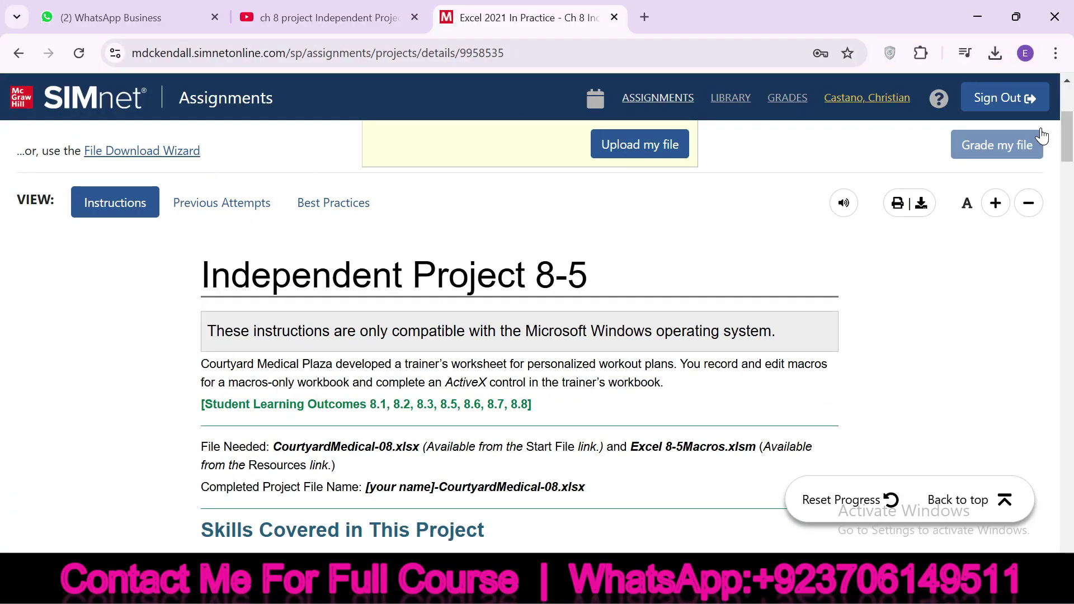